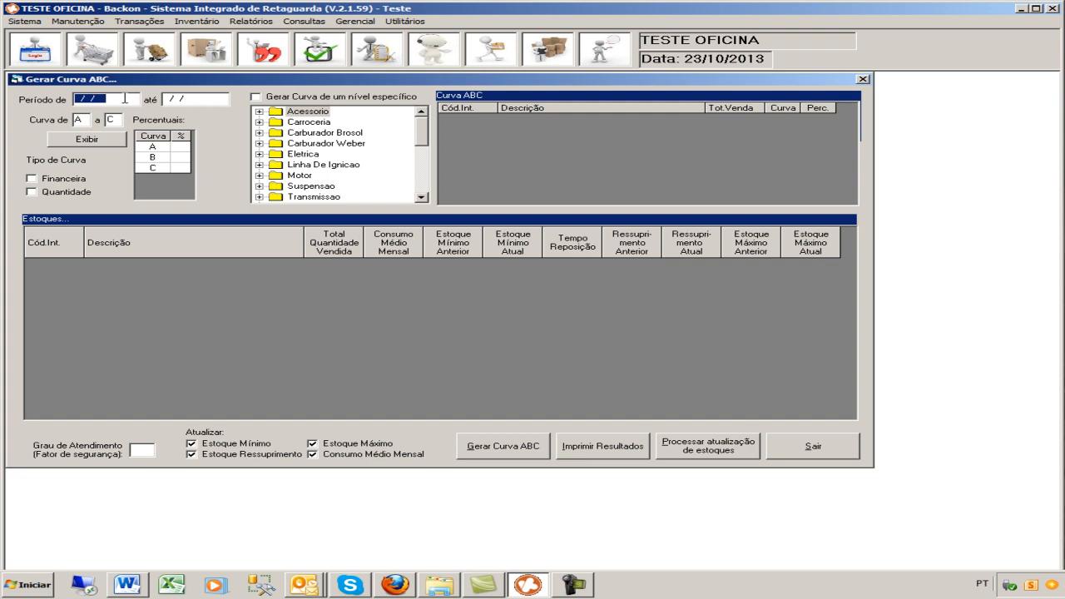
# Set the period to 01/01/2013–23/10/2013, the curve percentages to A 20, B 30 and C 50, and the curve type to Financeira
pyautogui.write('01')
pyautogui.press('Tab')
pyautogui.write('2')
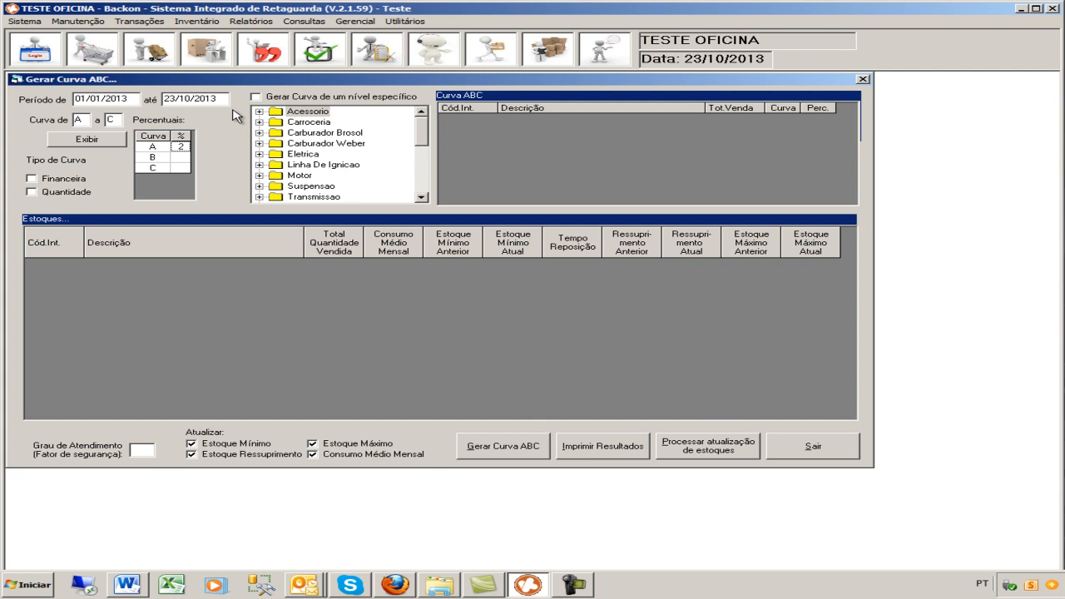
pyautogui.press('Down')
pyautogui.write('30')
pyautogui.press('Down')
pyautogui.click(30, 180)
pyautogui.click(256, 97)
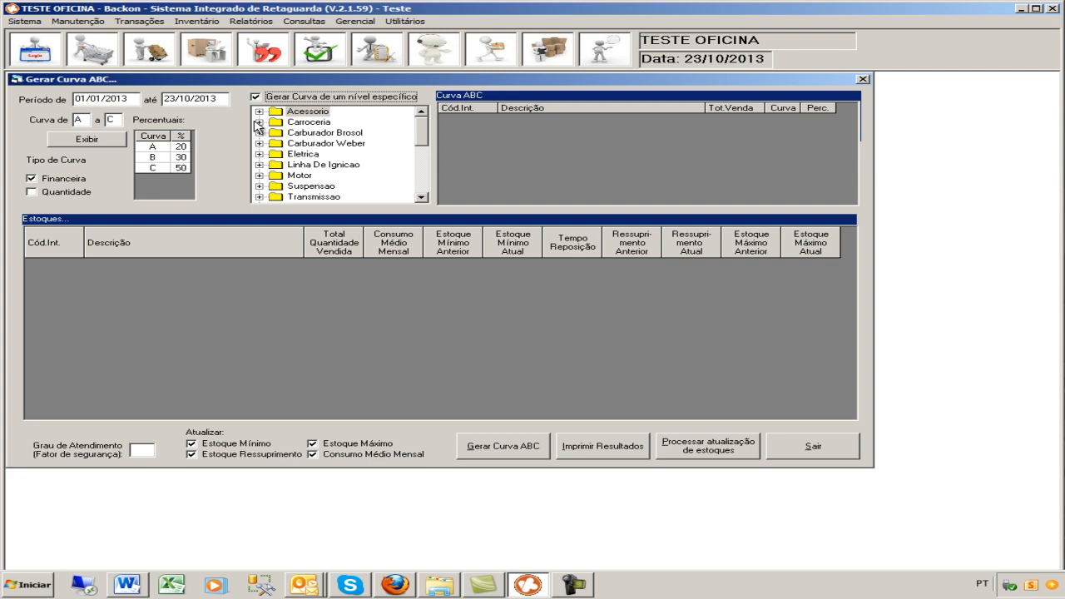
pyautogui.click(301, 177)
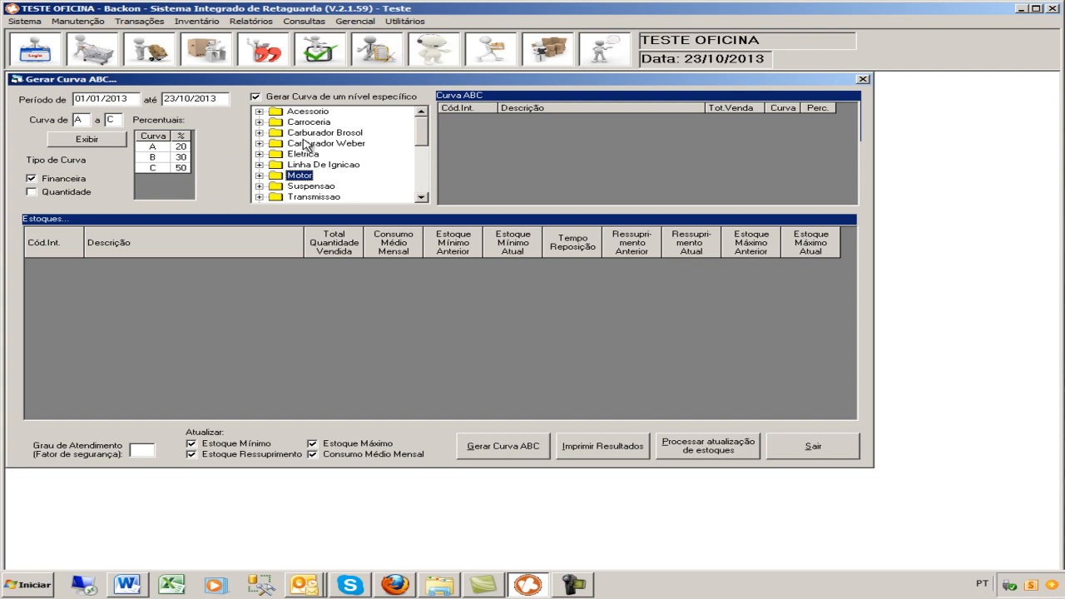
pyautogui.click(256, 97)
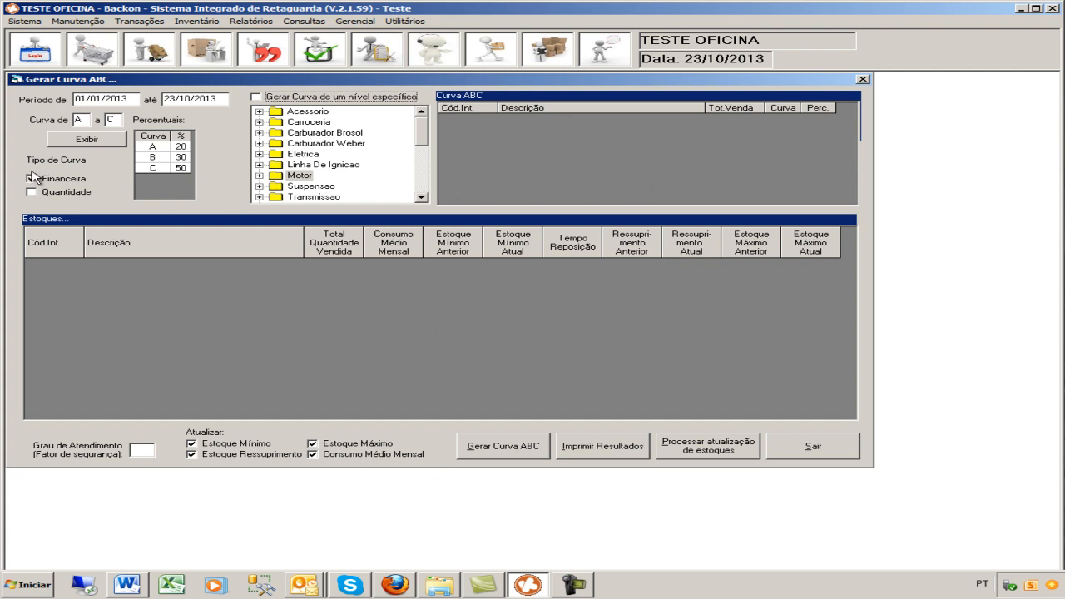
# Generate the financial ABC curve and review its products through classes A, B and C
pyautogui.click(504, 453)
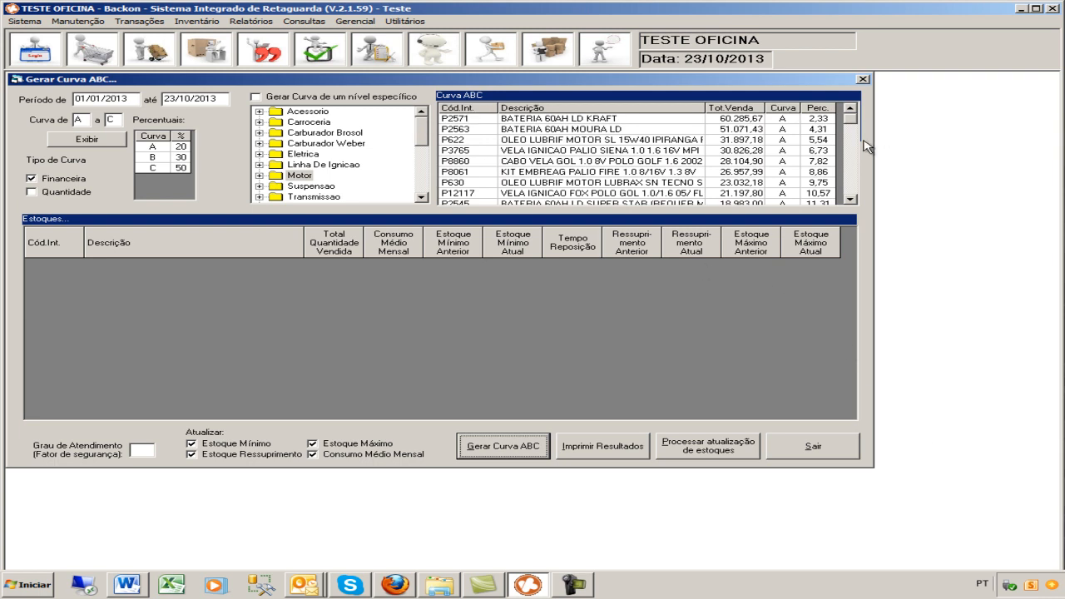
pyautogui.click(849, 200)
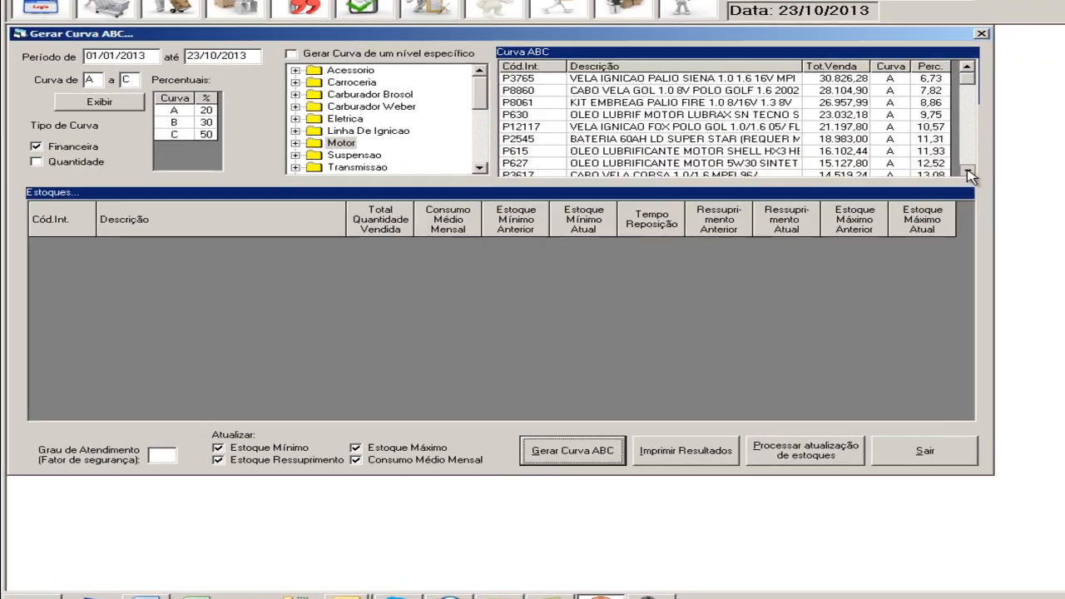
pyautogui.click(1039, 154)
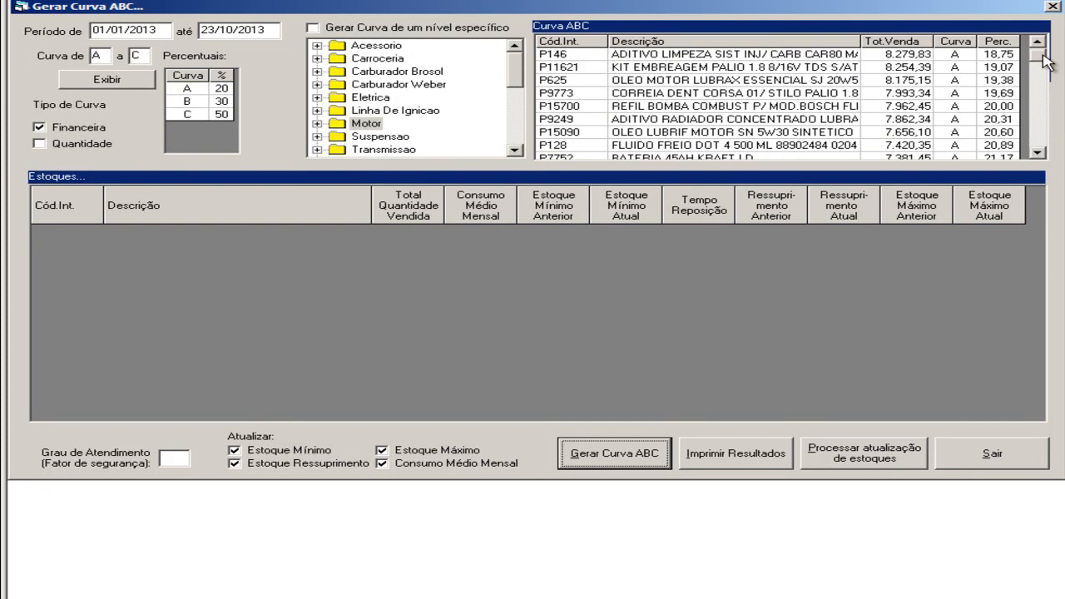
pyautogui.moveTo(1045, 100); pyautogui.dragTo(1041, 50)
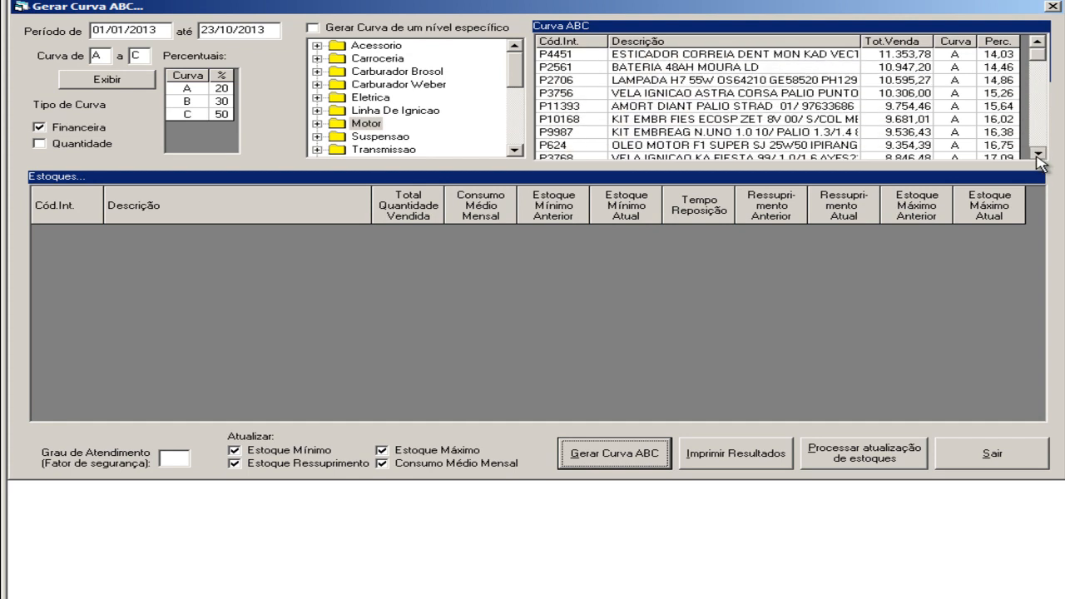
pyautogui.scroll(-3, 1039, 160)
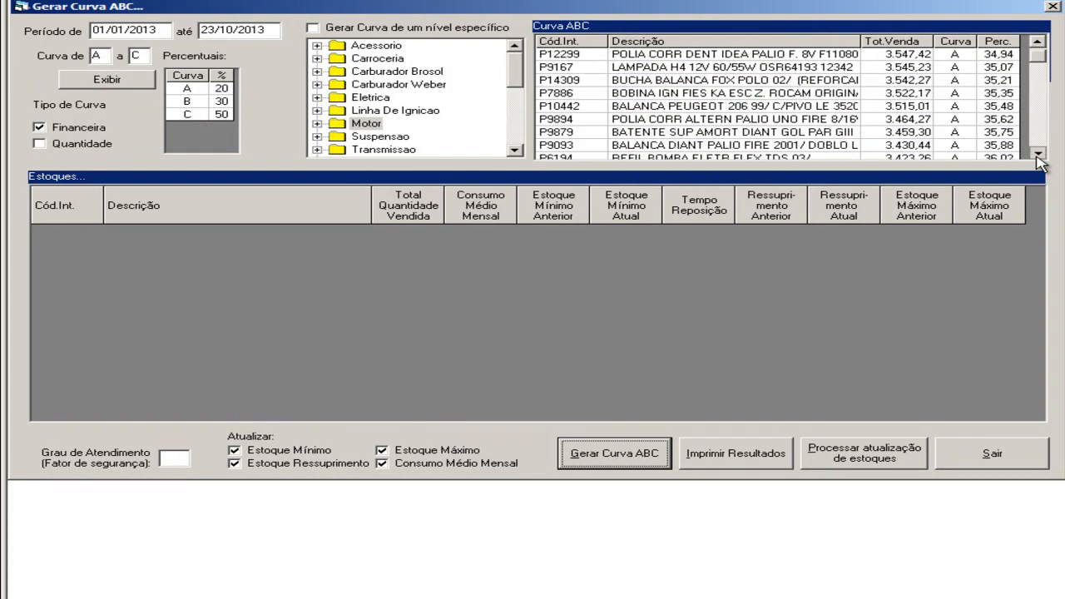
pyautogui.scroll(-3, 1040, 159)
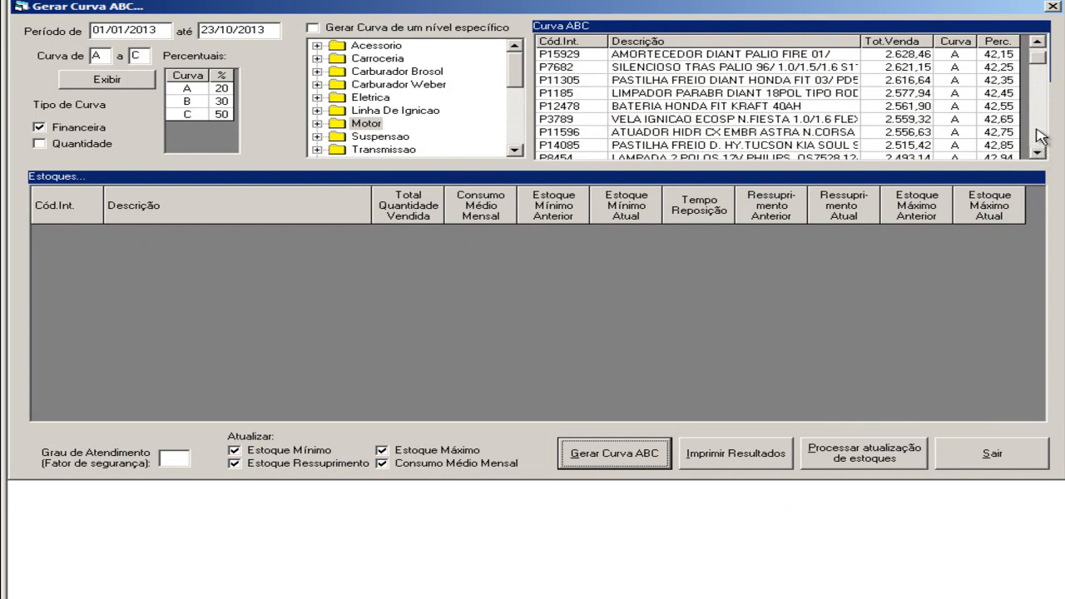
pyautogui.click(1040, 138)
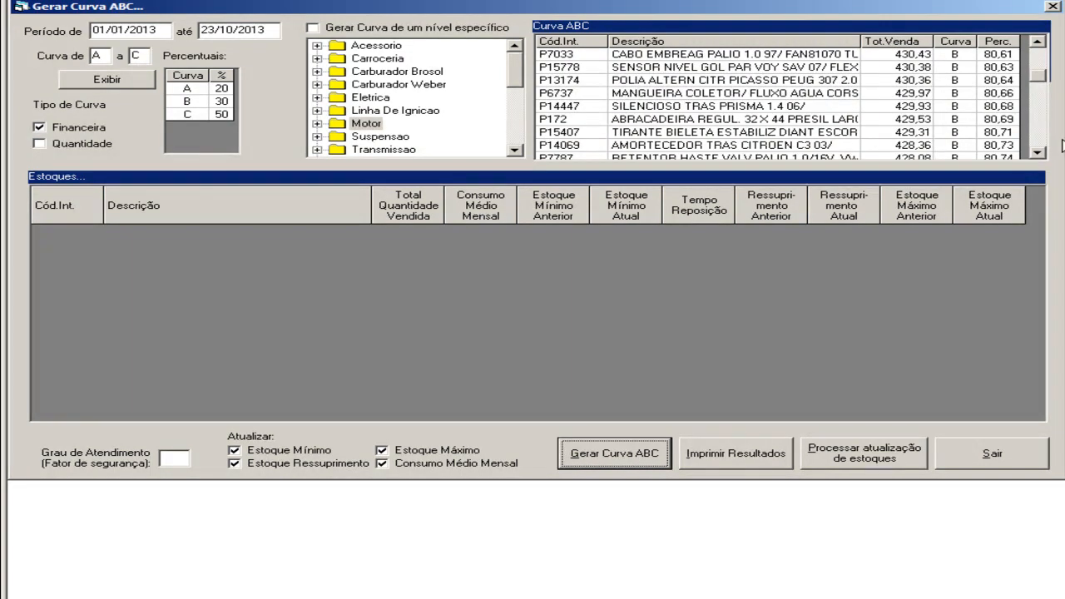
pyautogui.moveTo(1038, 75); pyautogui.dragTo(1040, 109)
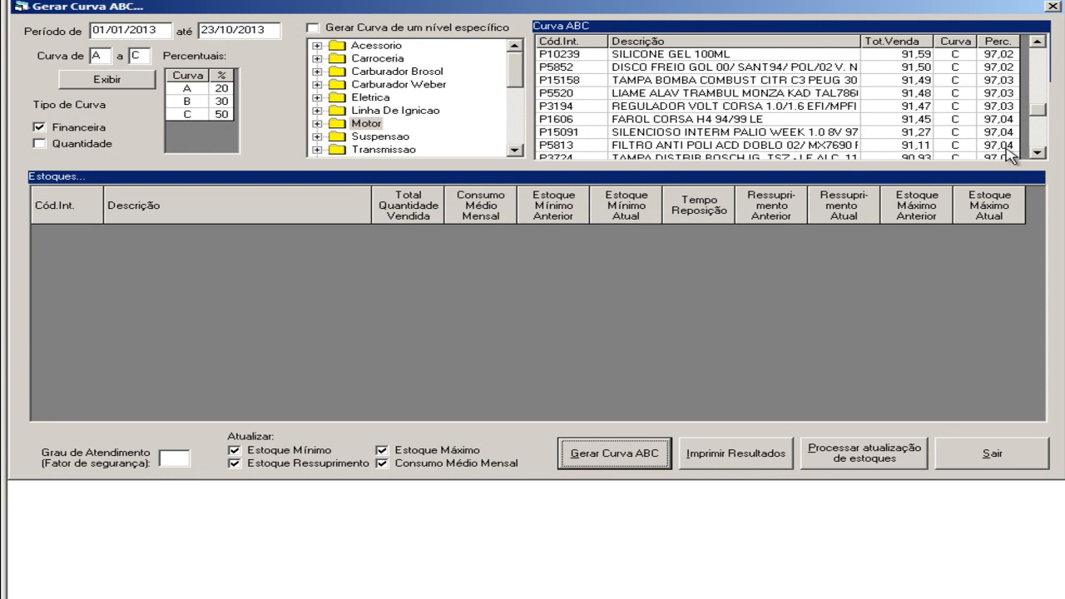
pyautogui.click(1039, 154)
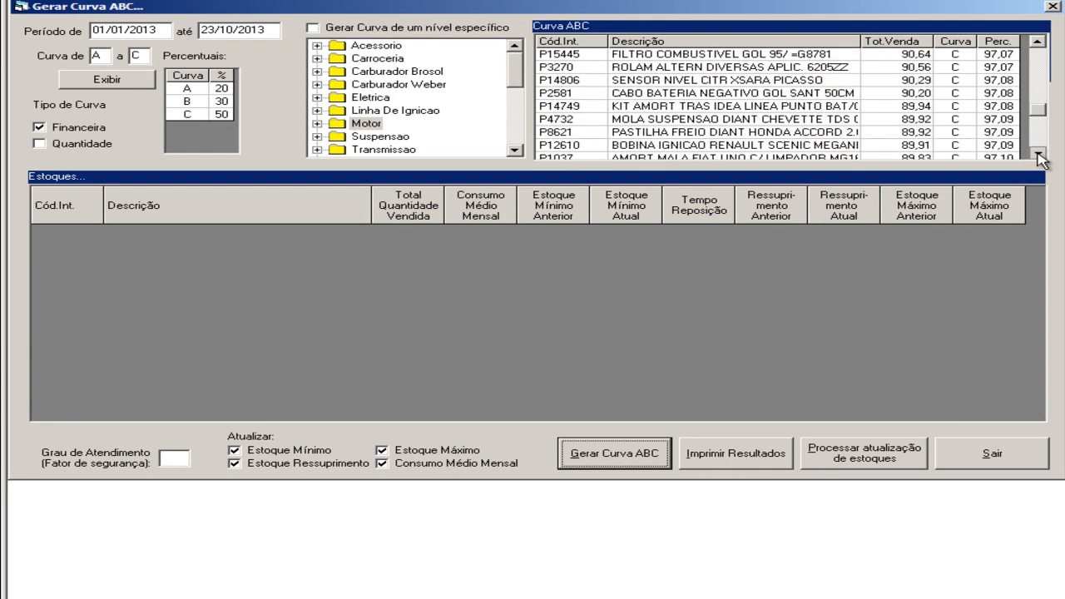
pyautogui.moveTo(1039, 106); pyautogui.dragTo(1039, 135)
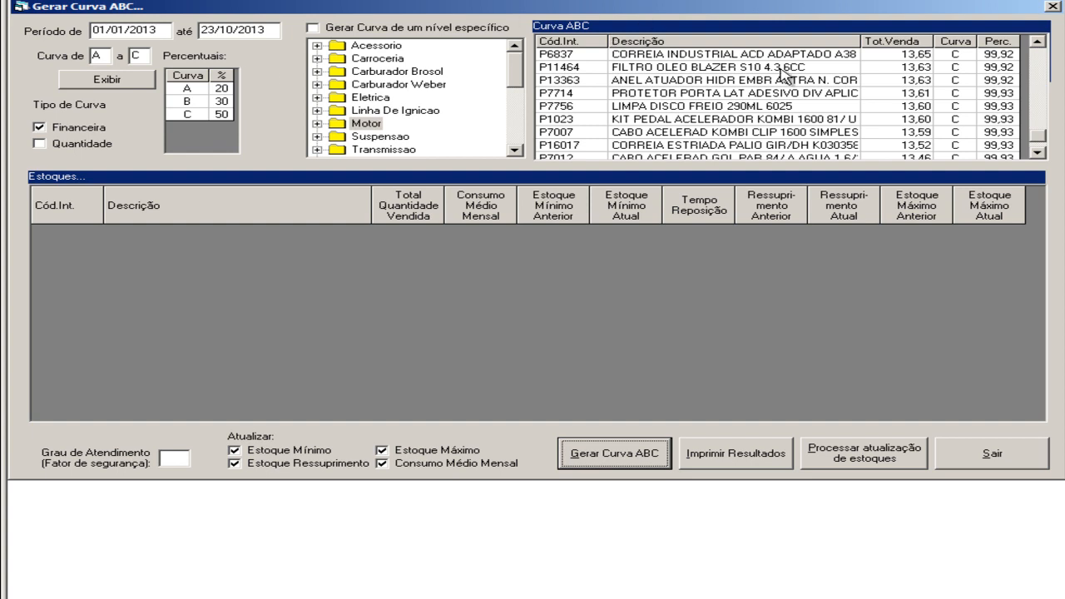
# Change the curve type to Quantidade, regenerate the ABC curve and look through its products
pyautogui.click(39, 144)
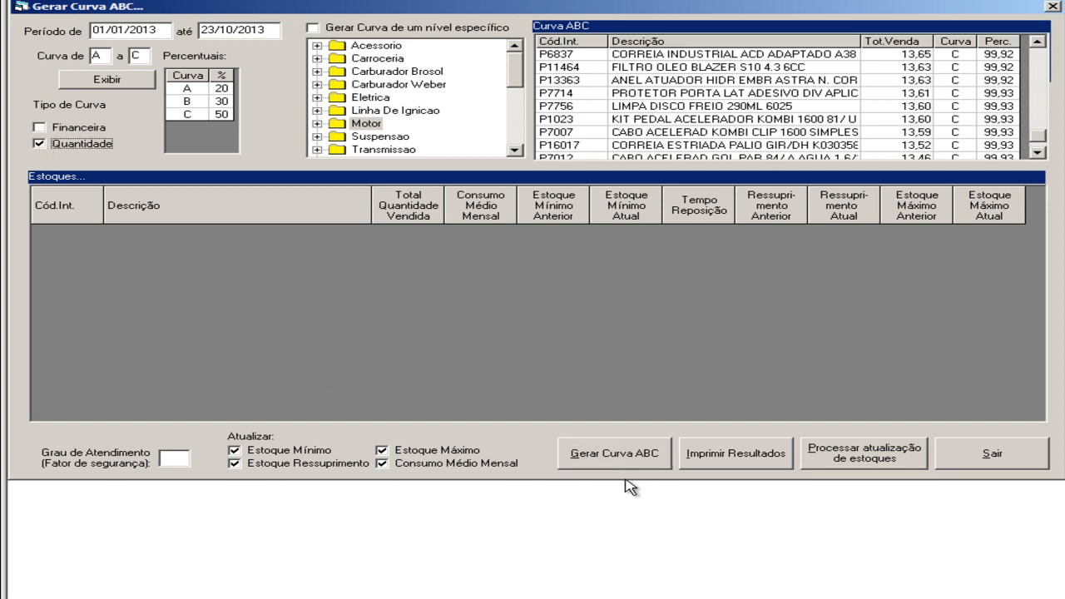
pyautogui.click(644, 457)
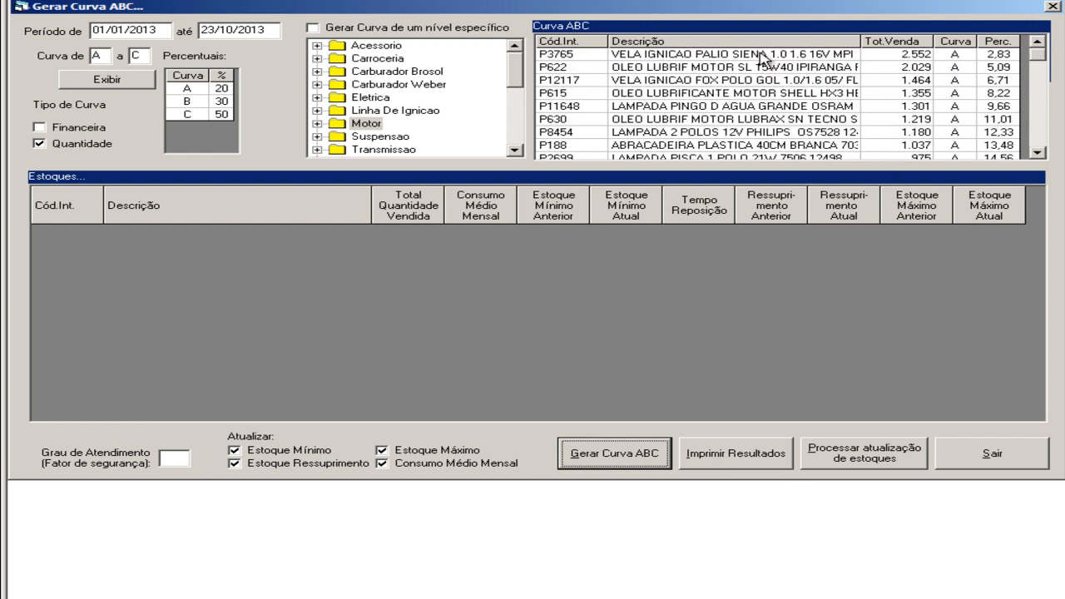
pyautogui.moveTo(1037, 53)
pyautogui.mouseDown()
pyautogui.moveTo(1039, 147)
pyautogui.moveTo(1041, 52)
pyautogui.mouseUp()
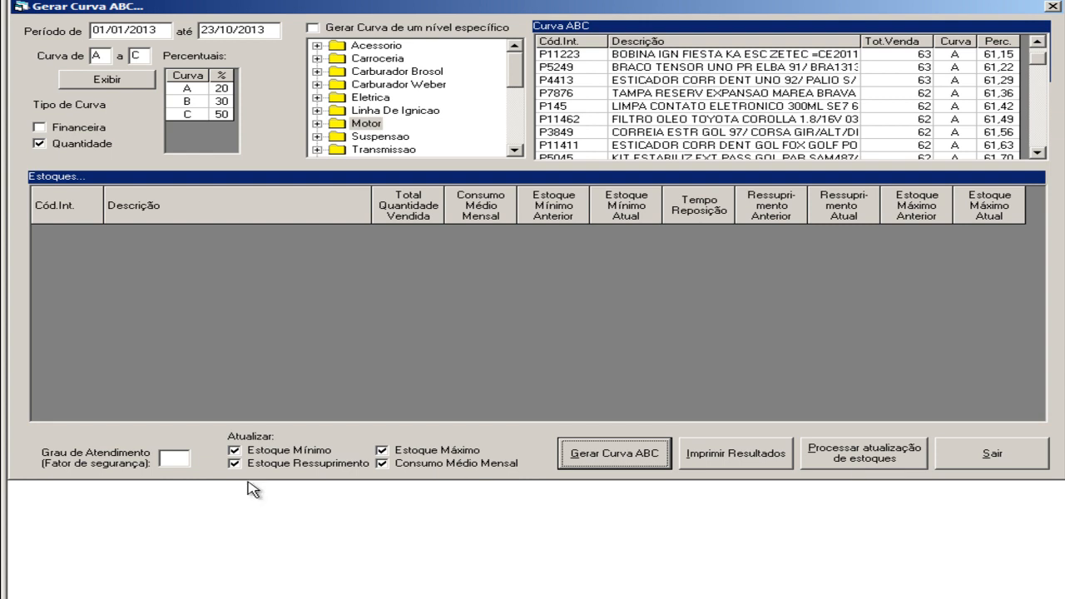
# Set the service level (Grau de Atendimento) to 30 and process the stock update, confirming the reprocessing of stock positions
pyautogui.click(169, 468)
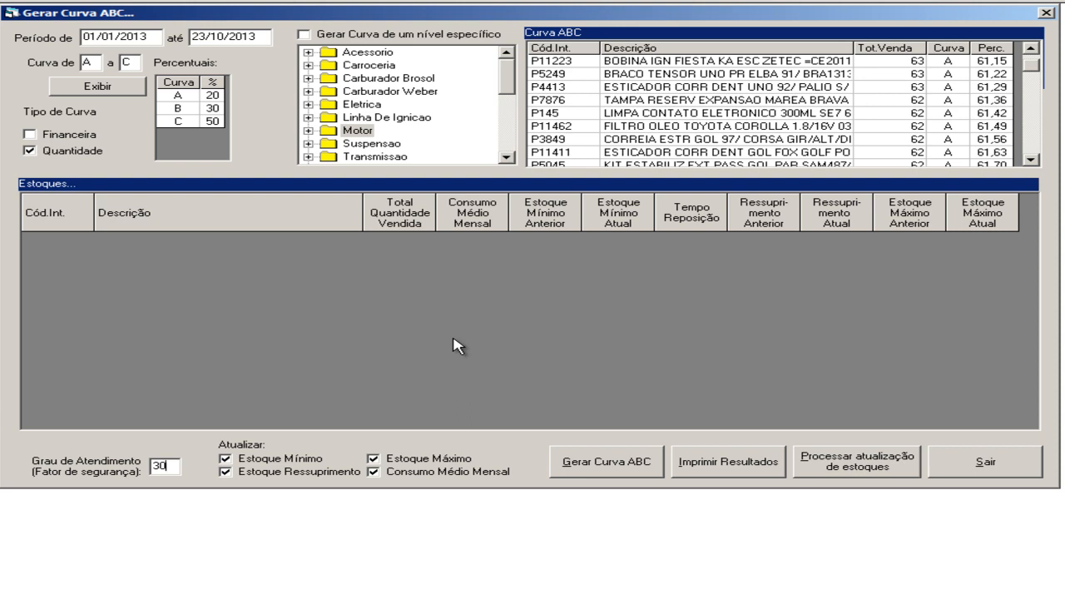
pyautogui.click(884, 467)
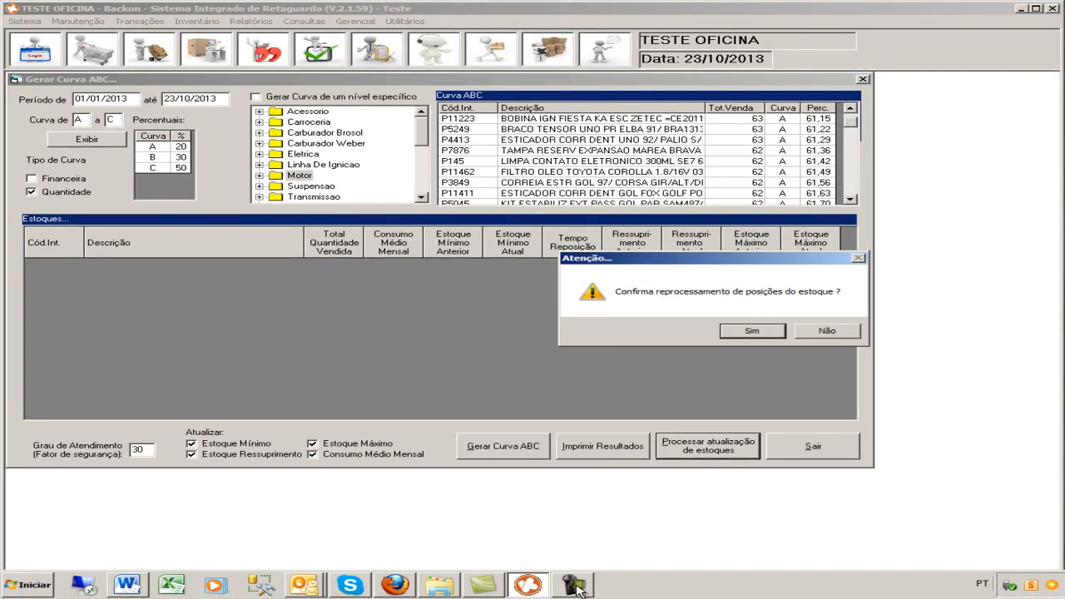
pyautogui.click(753, 332)
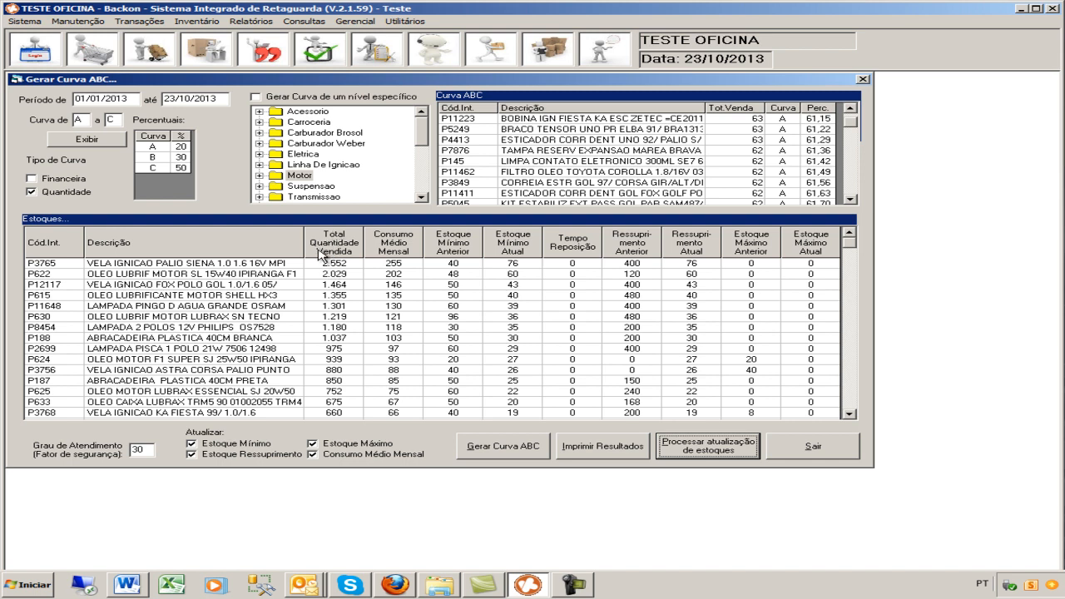
# Examine the first product's quantity sold, average monthly consumption, and previous and current minimum stock against the service level
pyautogui.click(333, 268)
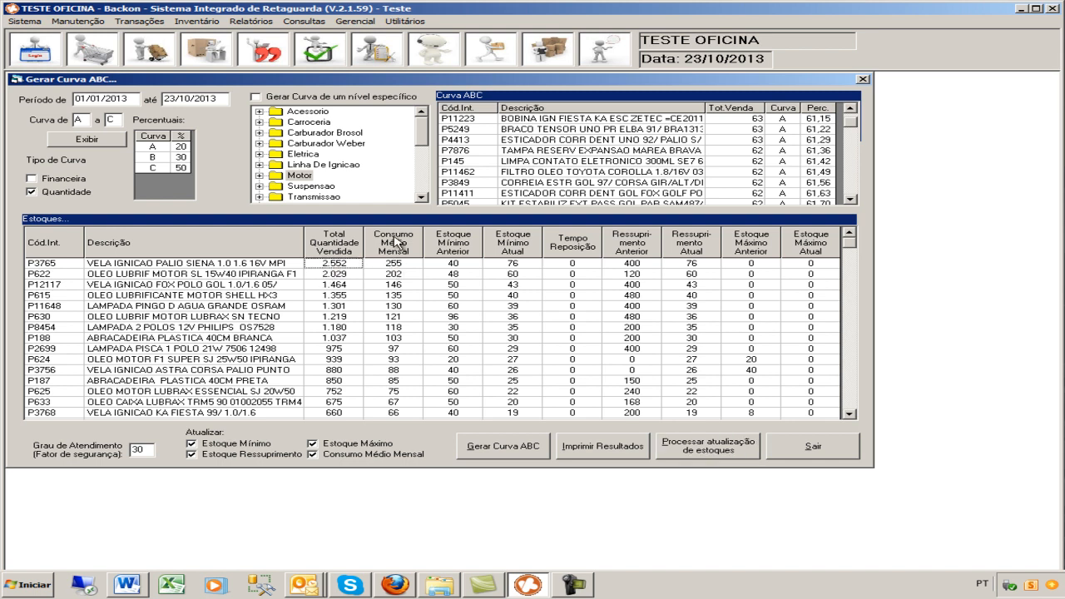
pyautogui.click(397, 265)
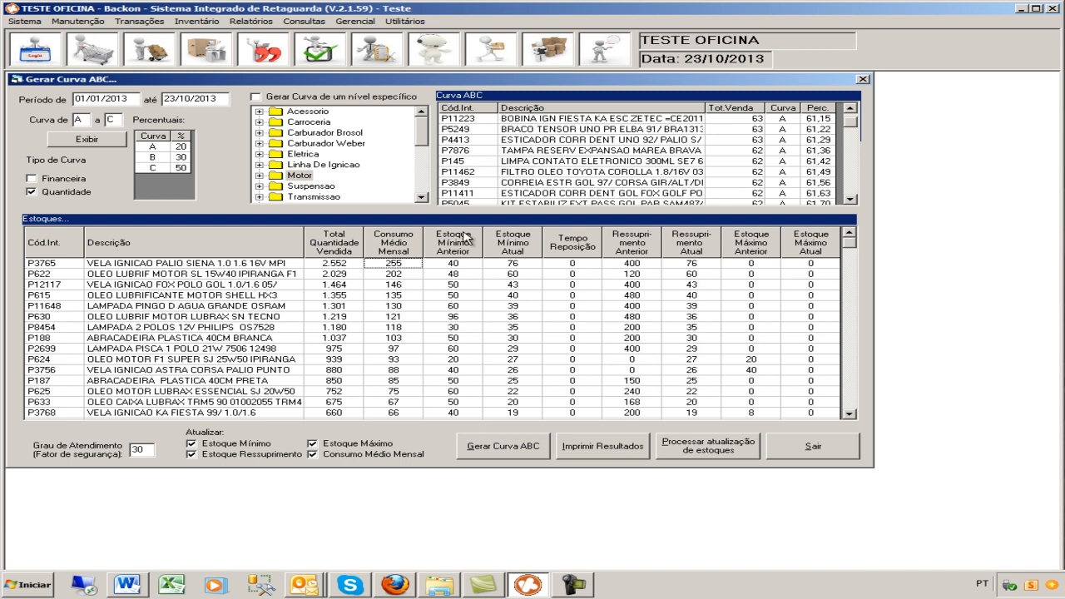
pyautogui.click(453, 265)
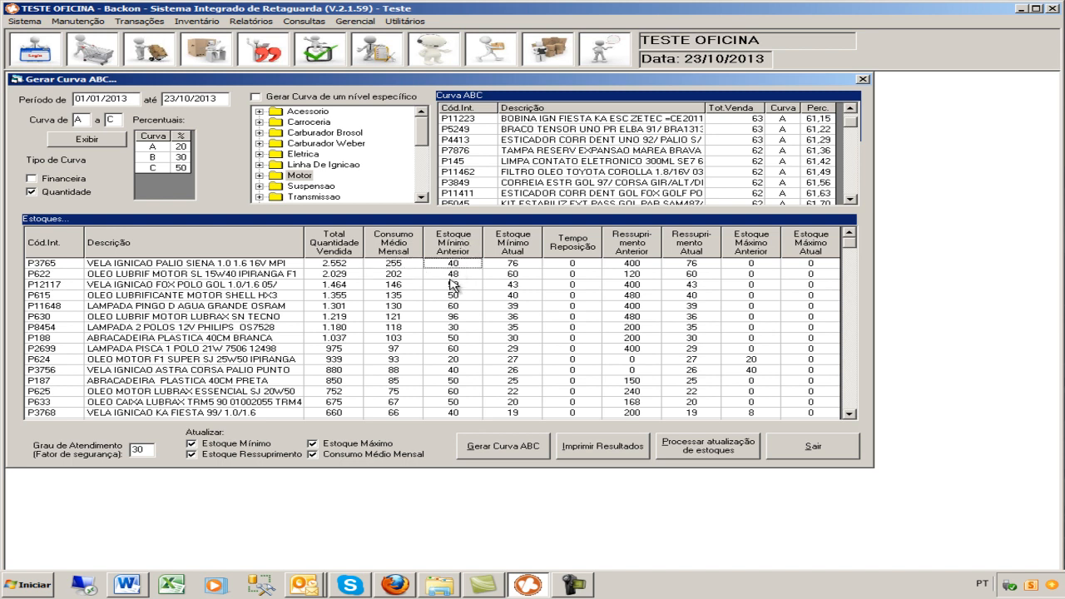
pyautogui.click(516, 265)
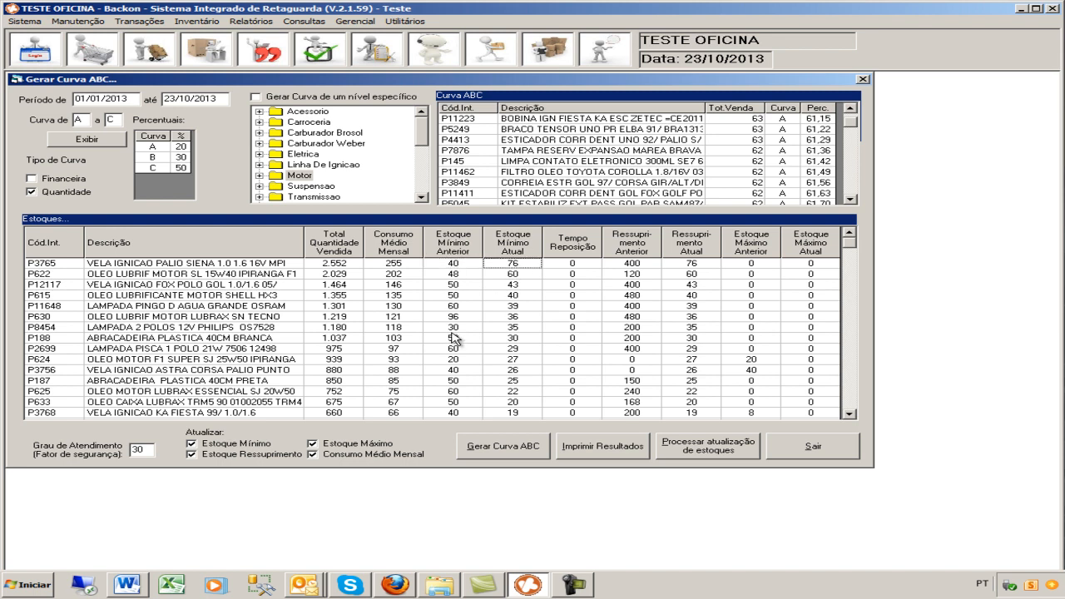
pyautogui.click(455, 265)
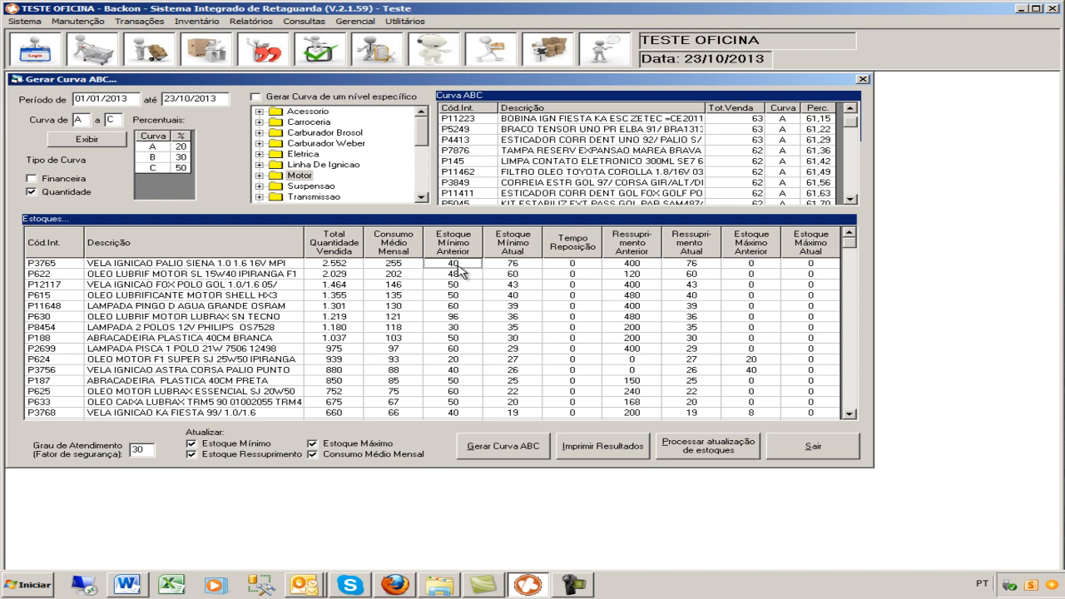
pyautogui.click(516, 267)
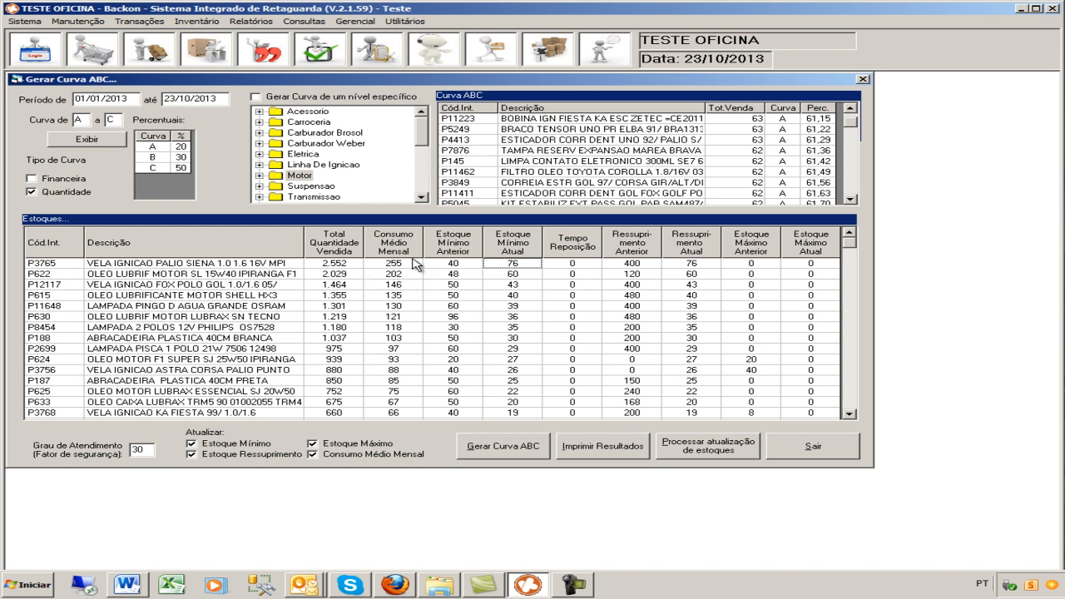
pyautogui.click(142, 451)
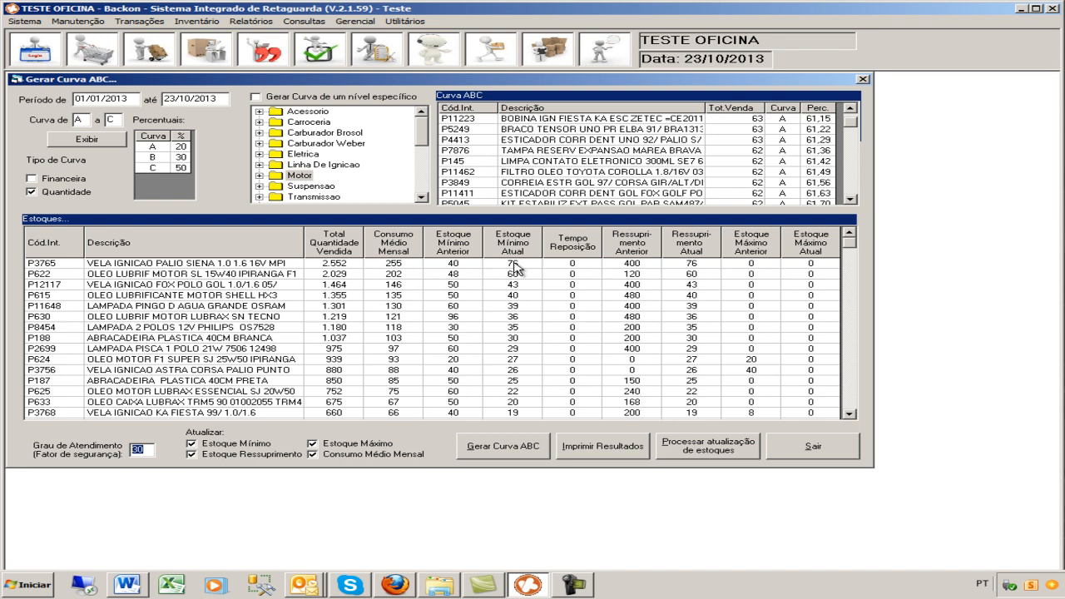
pyautogui.click(144, 451)
pyautogui.click(689, 558)
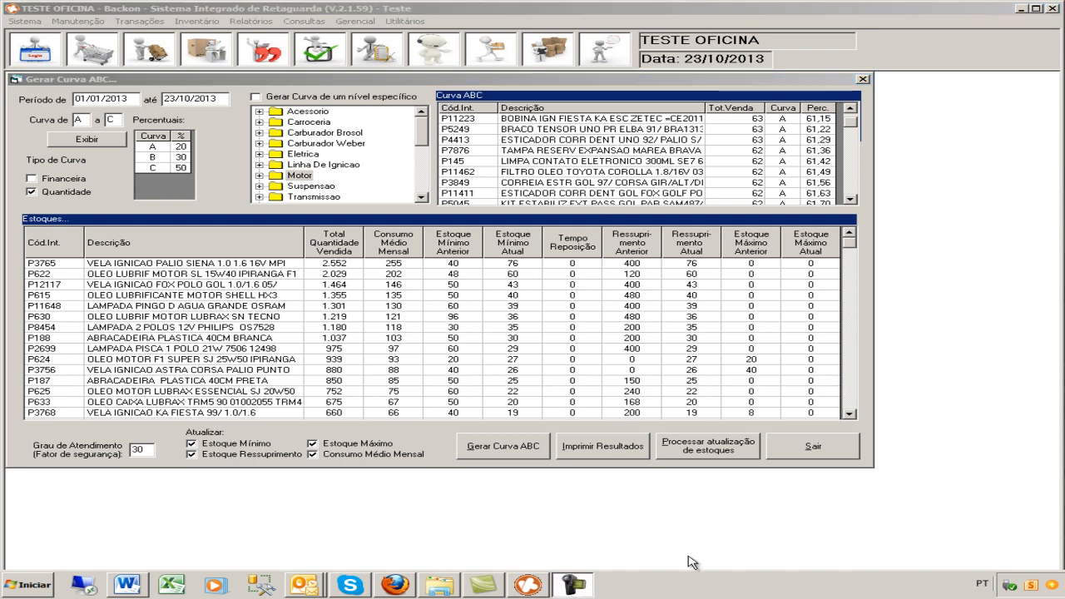
pyautogui.click(968, 519)
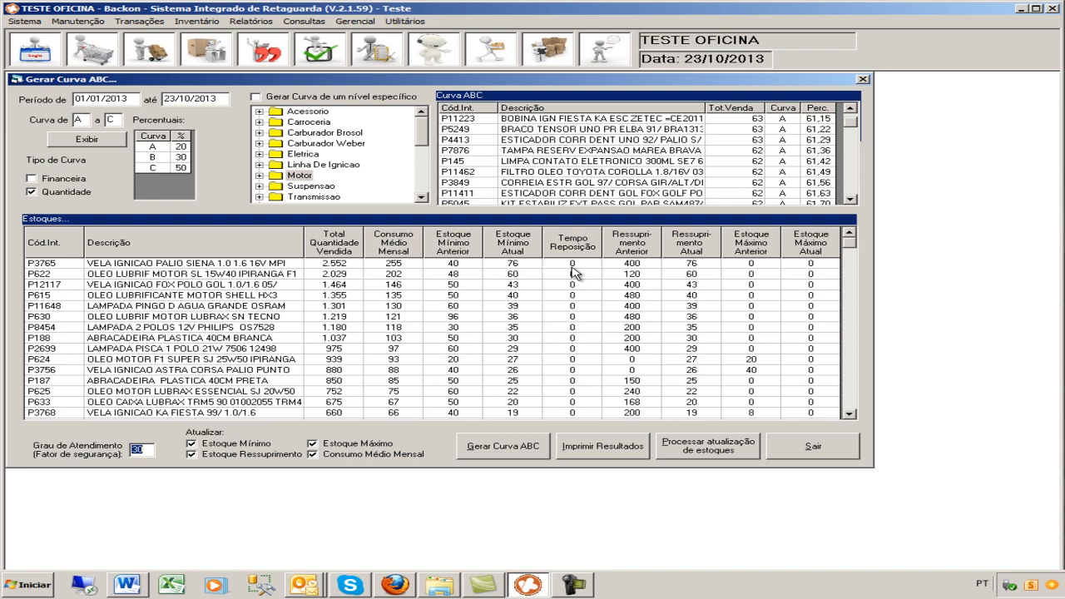
# Compare the first product's previous and current resupply points with its minimum stock and replacement time
pyautogui.click(639, 267)
pyautogui.click(452, 264)
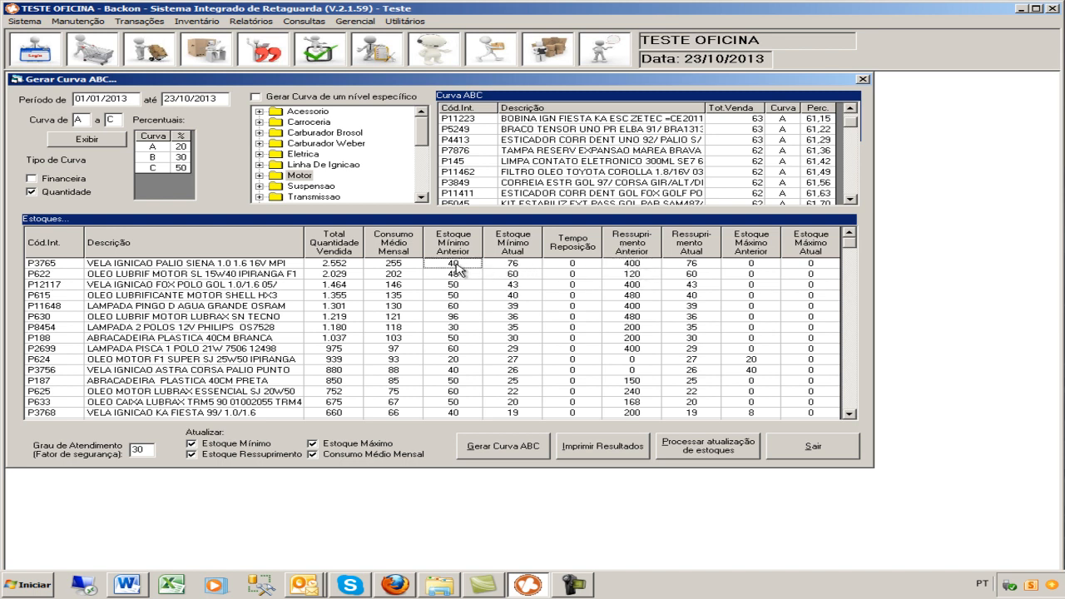
pyautogui.click(636, 270)
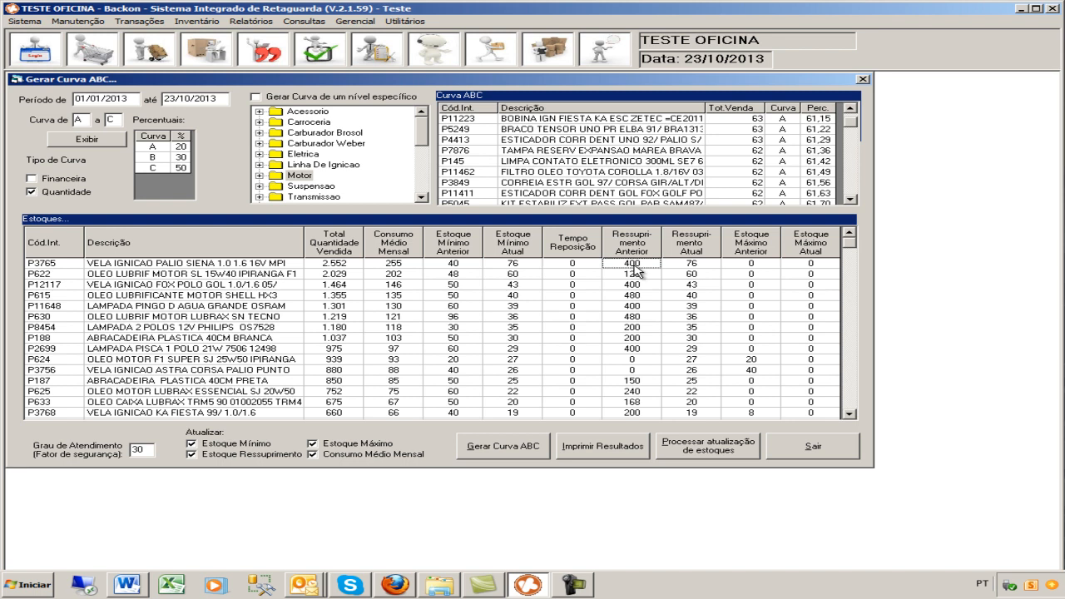
pyautogui.click(694, 265)
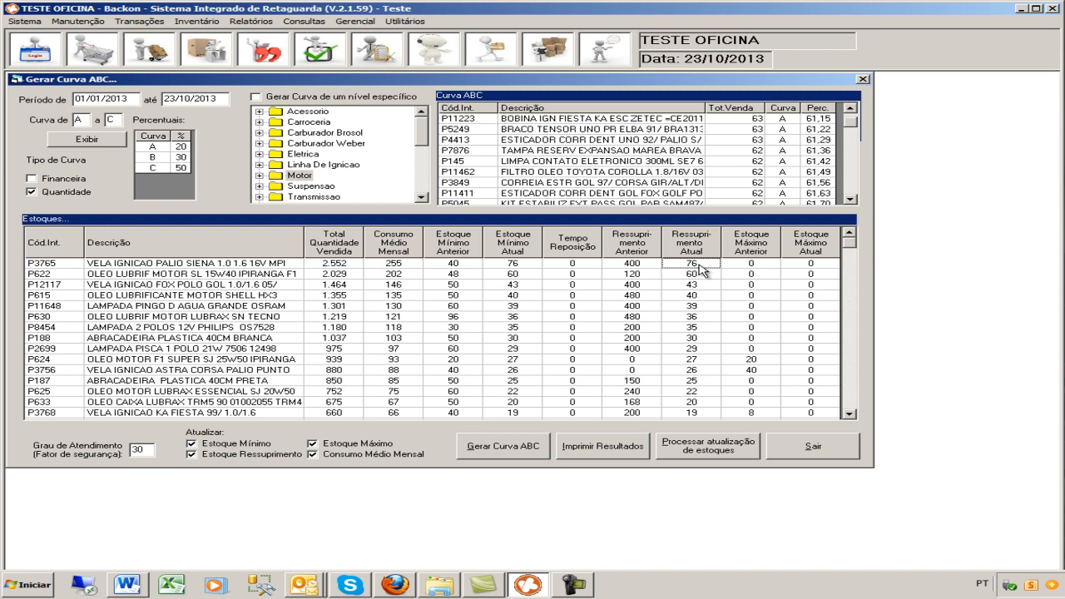
pyautogui.click(574, 266)
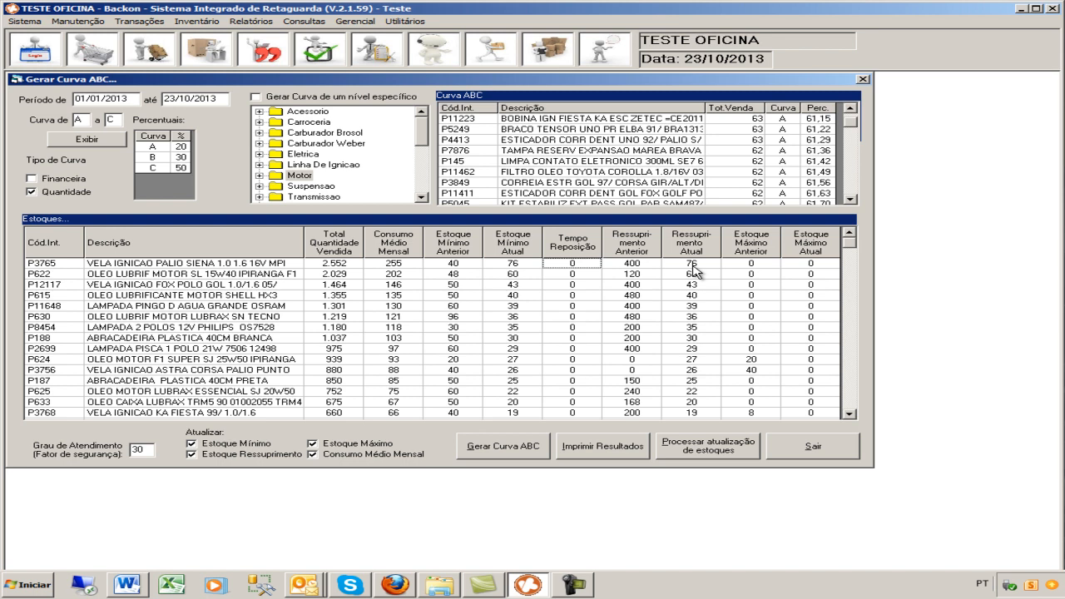
pyautogui.click(518, 265)
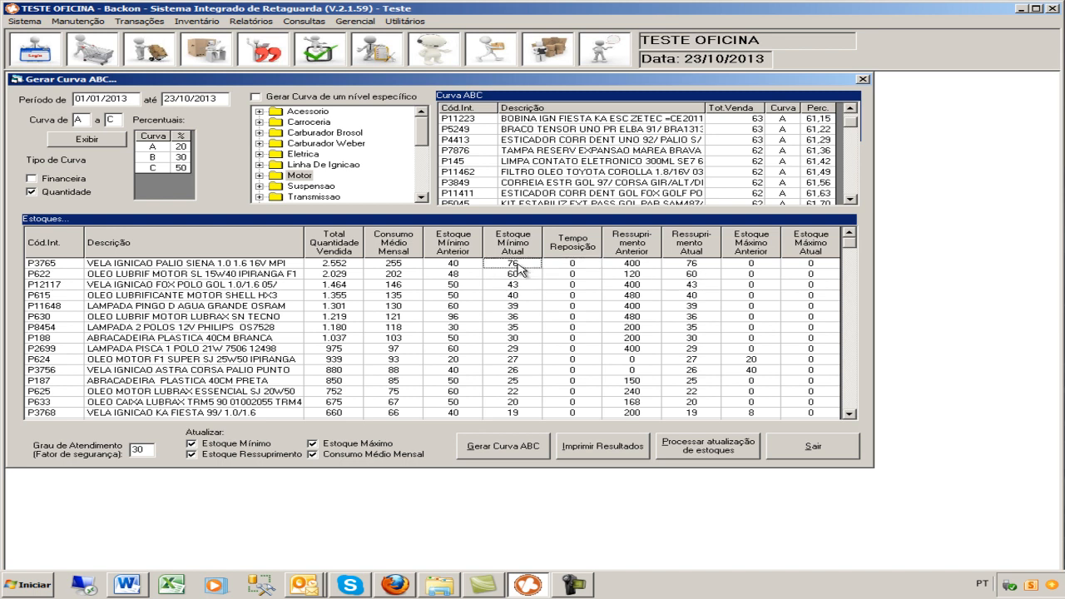
pyautogui.click(586, 585)
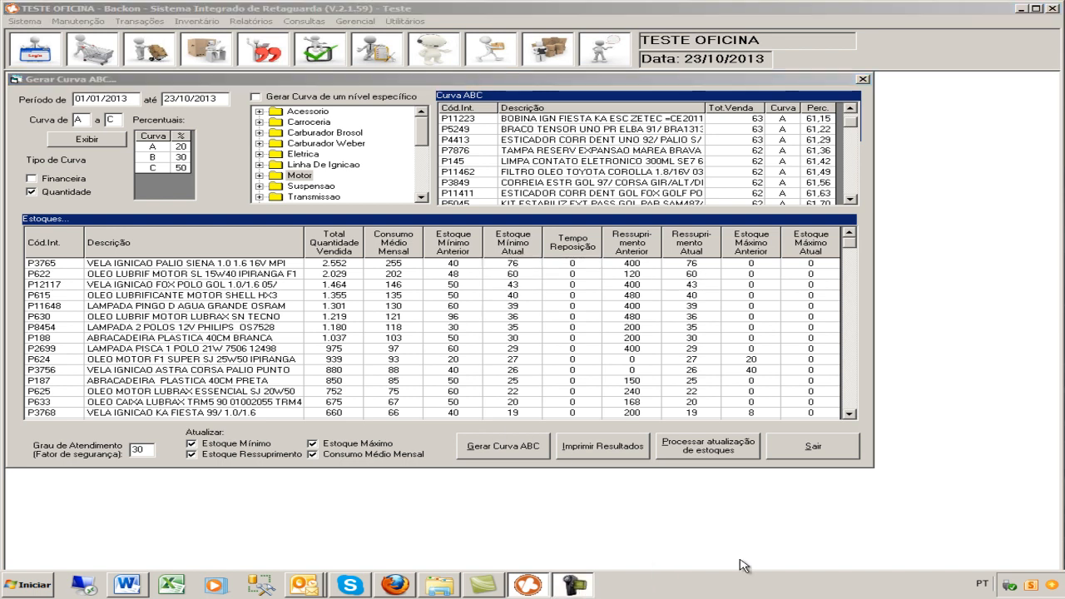
# Examine the first product's replacement time against its previous and current maximum stock in the stock grid
pyautogui.click(985, 528)
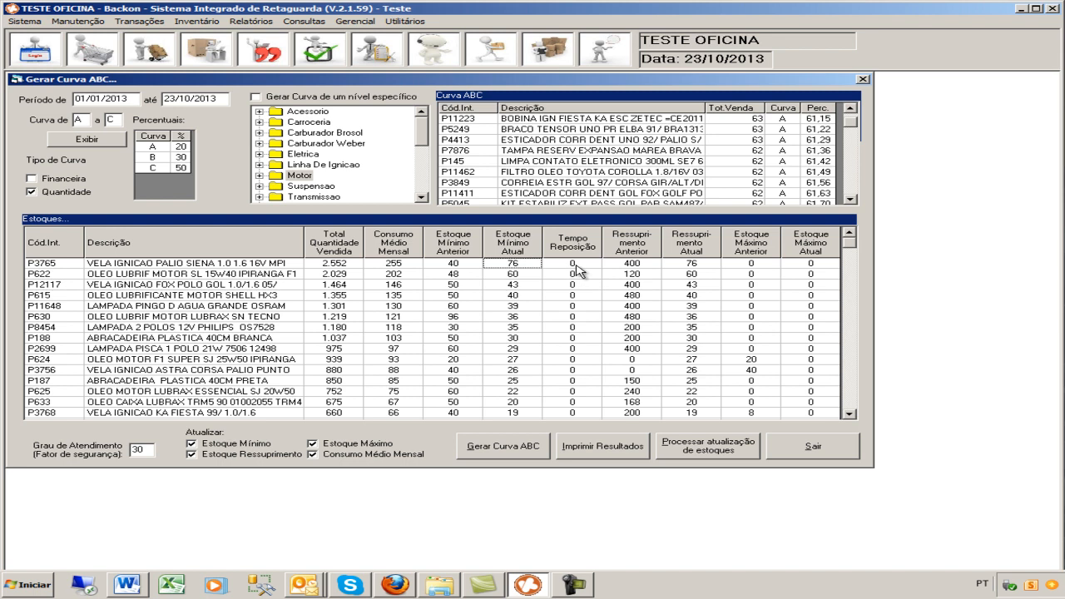
pyautogui.click(821, 269)
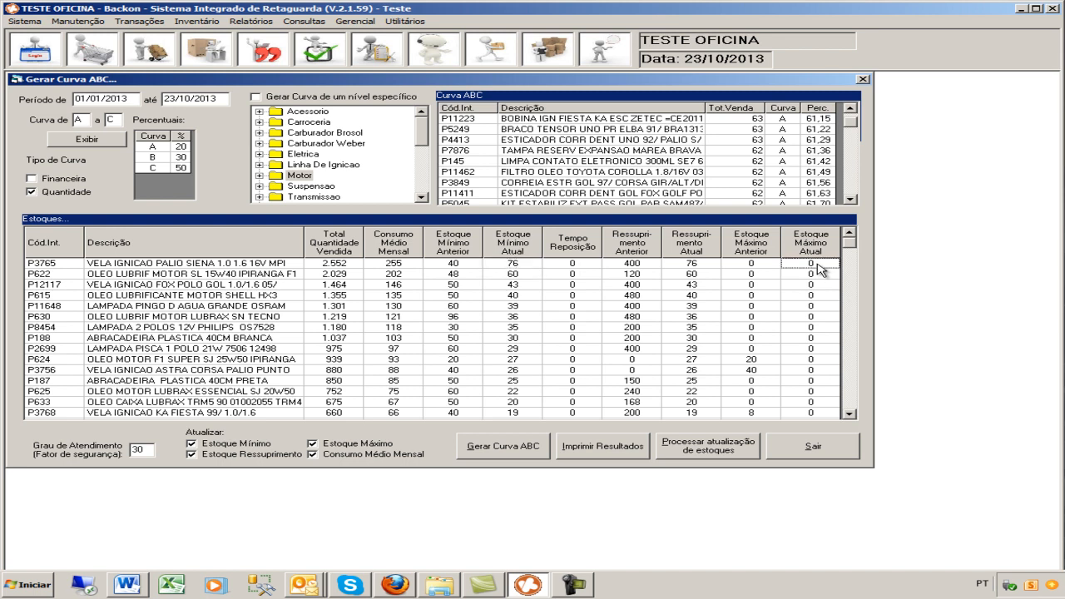
pyautogui.click(580, 266)
pyautogui.click(582, 272)
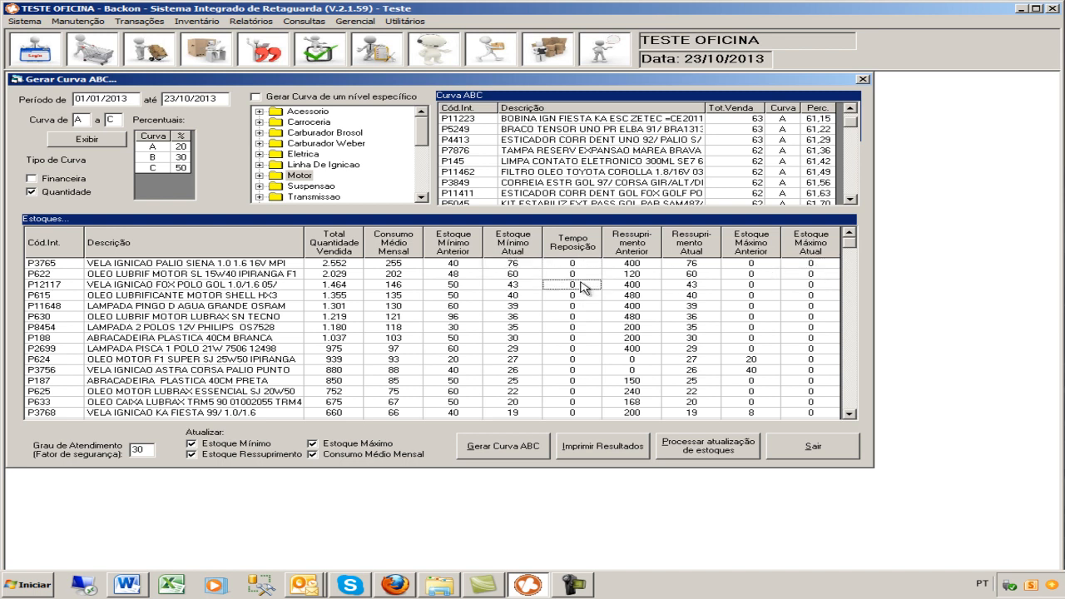
pyautogui.click(584, 265)
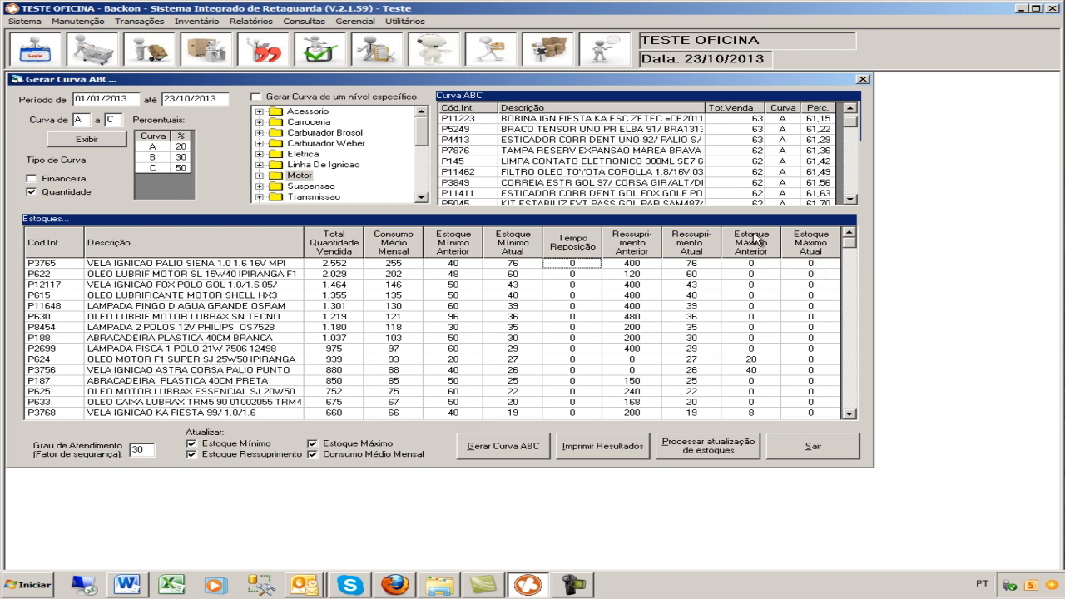
pyautogui.click(751, 265)
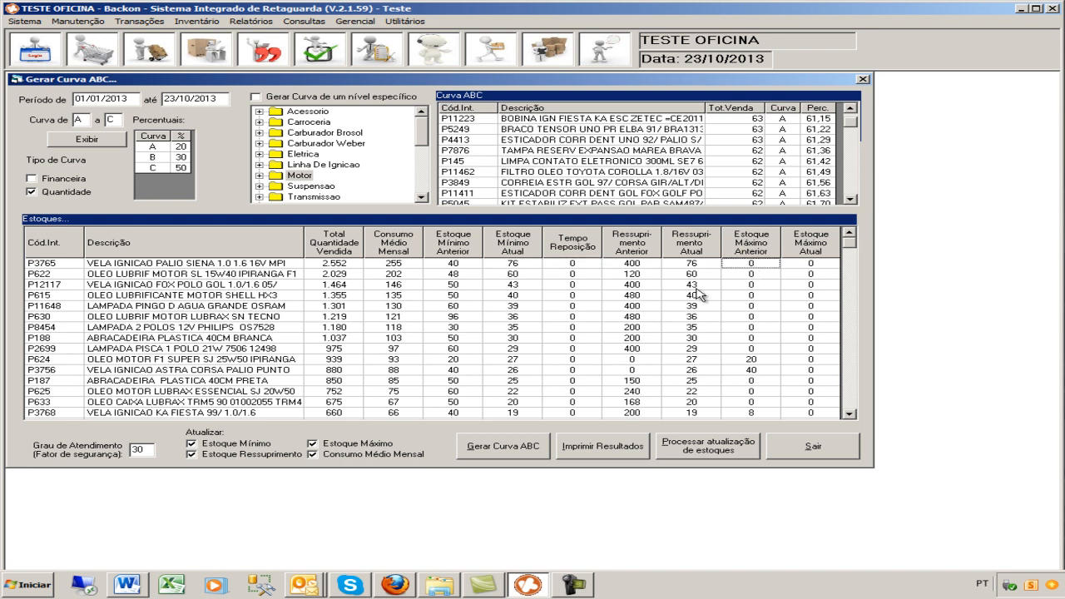
pyautogui.click(811, 265)
pyautogui.click(574, 265)
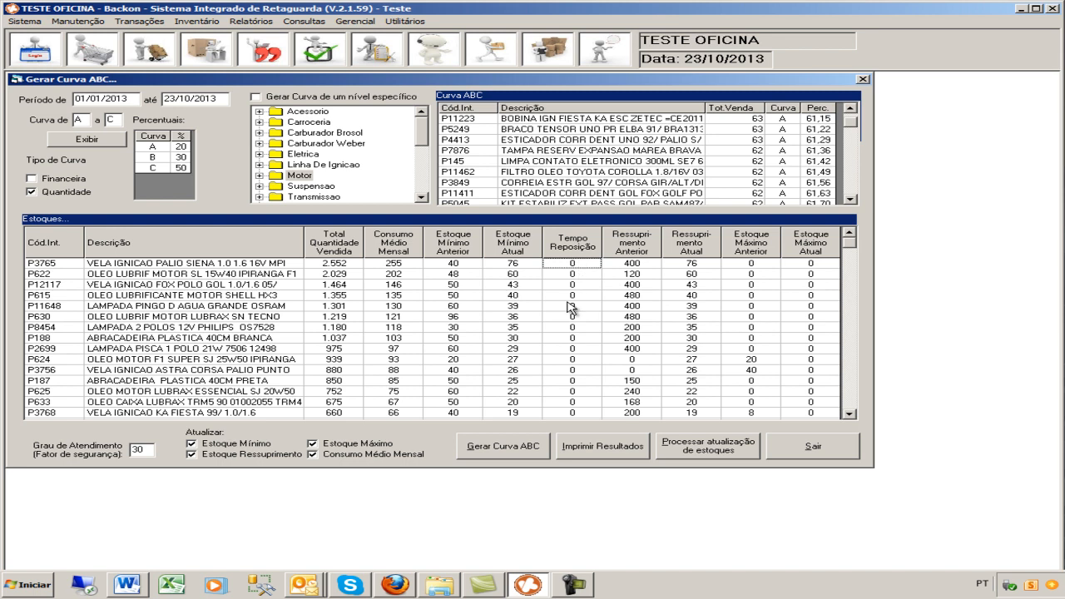
pyautogui.click(581, 589)
pyautogui.click(975, 522)
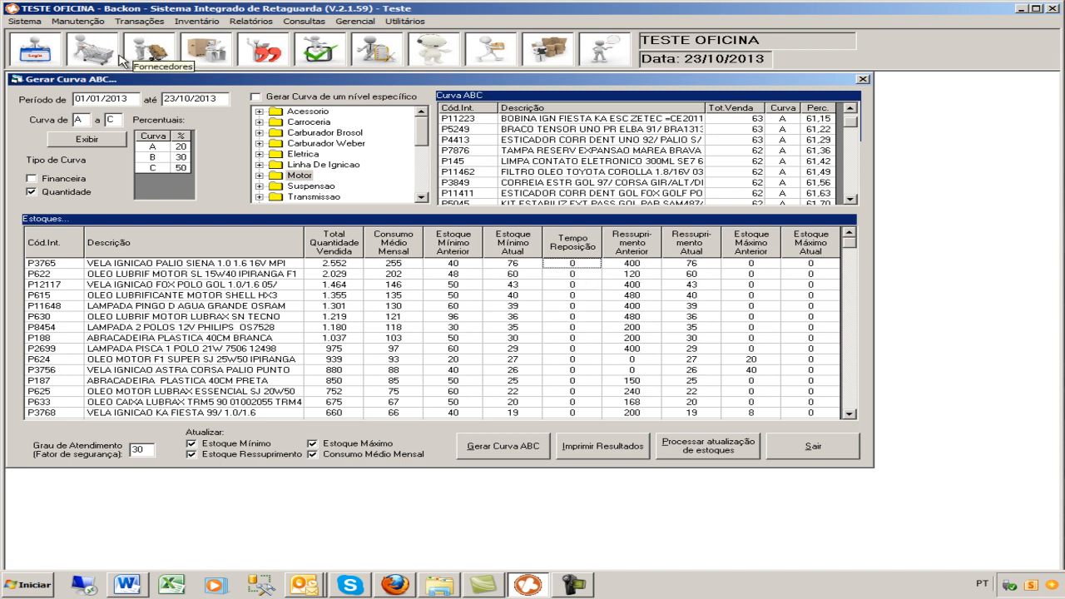
# Open the supplier maintenance form, examine its Prazo field and arrange the form alongside the ABC curve's replacement time column
pyautogui.click(156, 56)
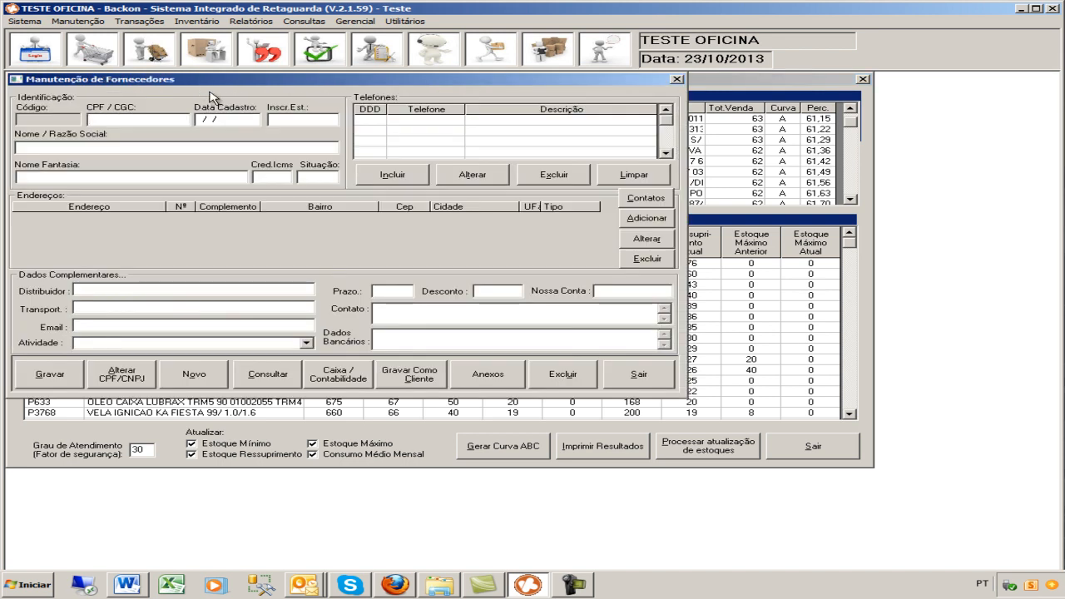
pyautogui.moveTo(215, 88); pyautogui.dragTo(534, 86)
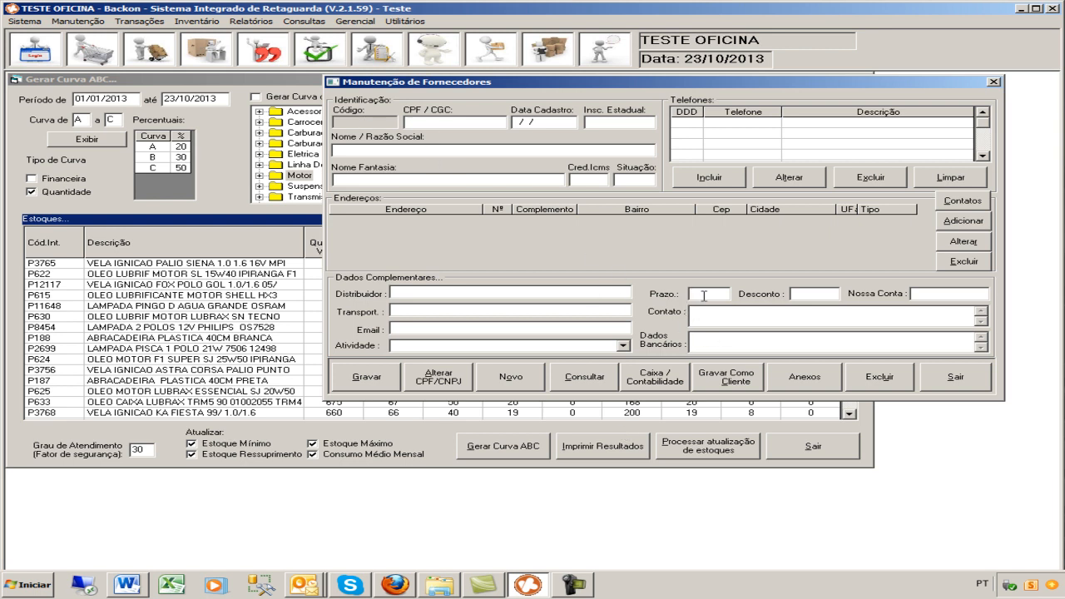
pyautogui.moveTo(690, 84); pyautogui.dragTo(704, 102)
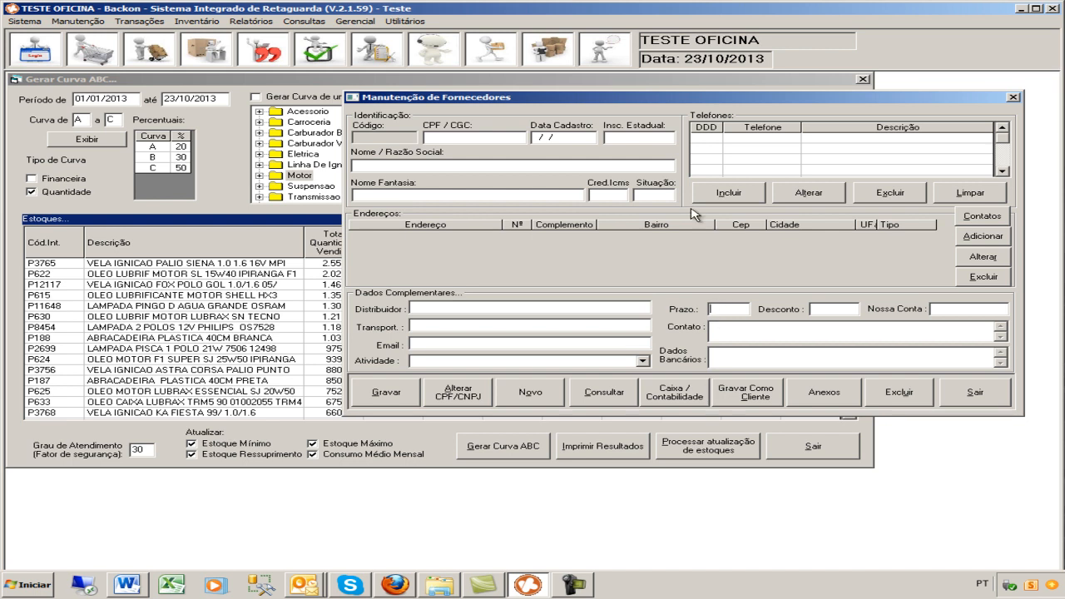
pyautogui.moveTo(710, 101); pyautogui.dragTo(527, 295)
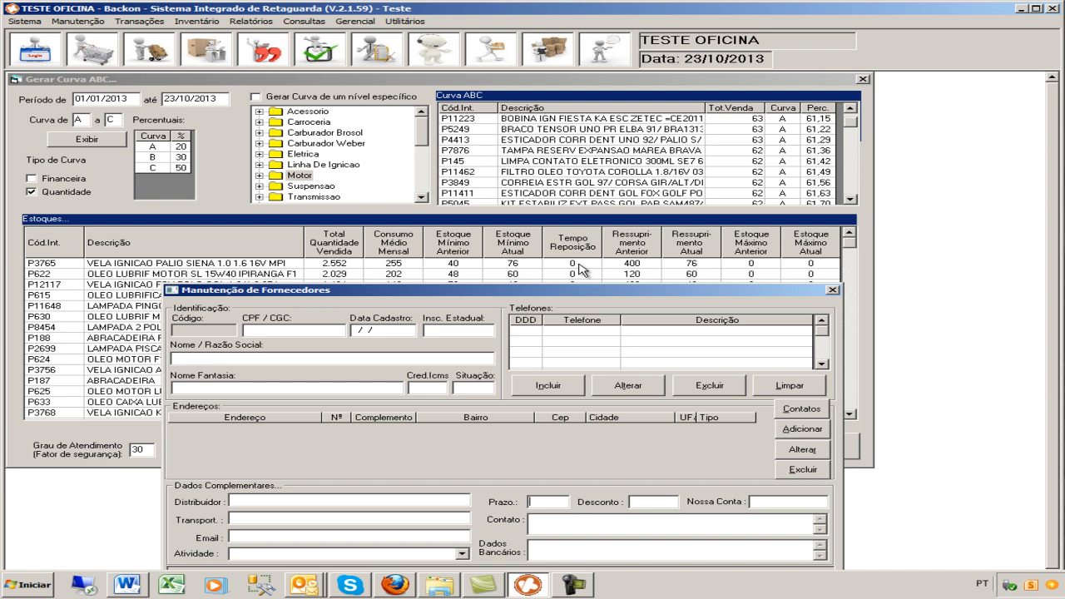
pyautogui.moveTo(589, 292); pyautogui.dragTo(627, 128)
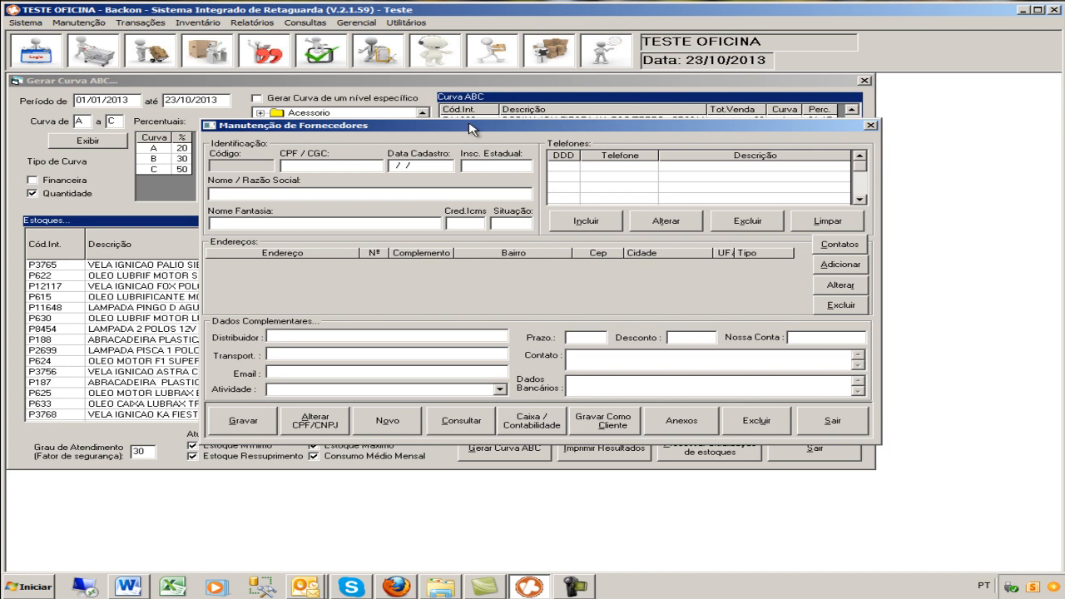
pyautogui.moveTo(471, 130); pyautogui.dragTo(650, 131)
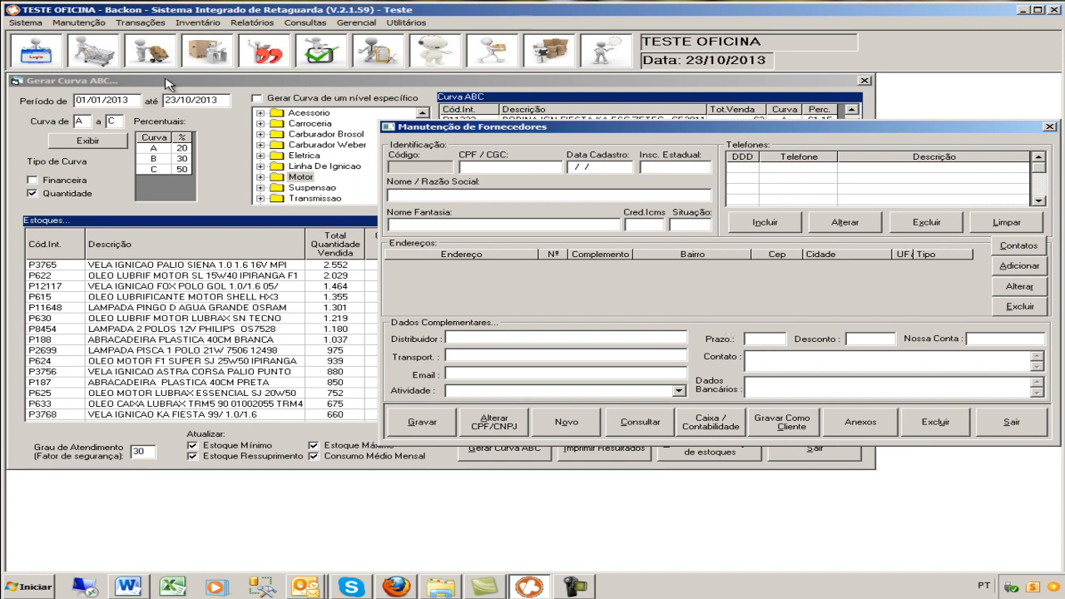
# Open the product registration form's secondary data and locate the Prazo de Reposição field
pyautogui.click(209, 51)
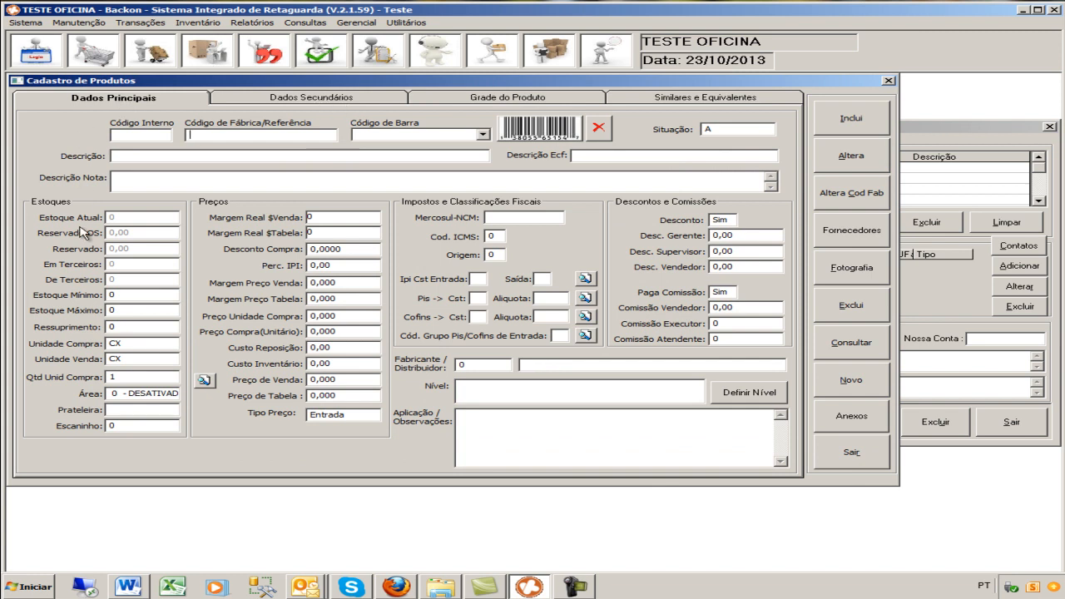
pyautogui.click(305, 99)
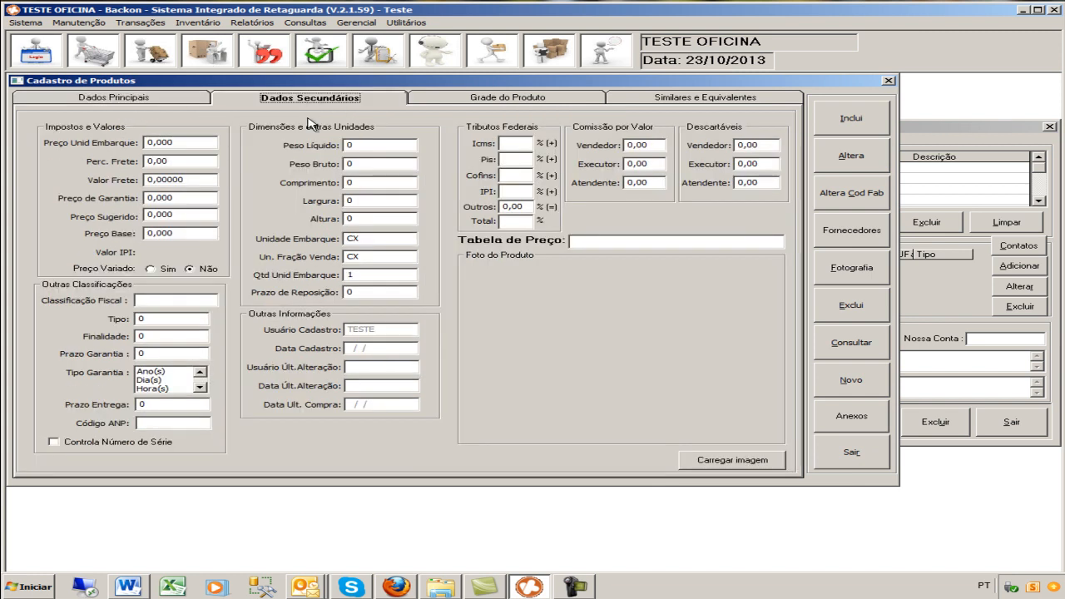
pyautogui.click(363, 293)
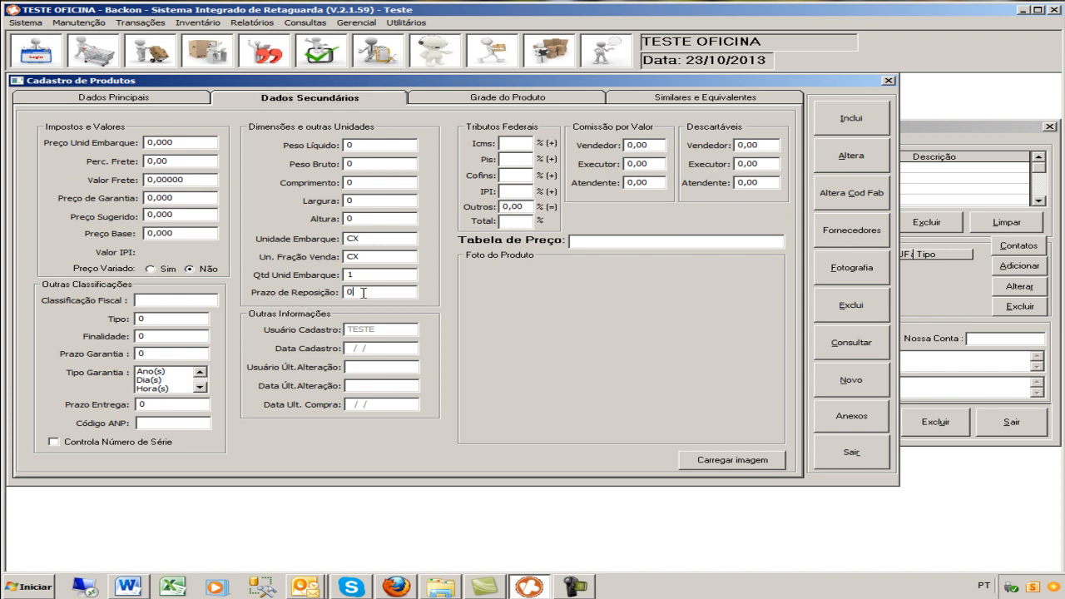
# Compare the supplier form's Prazo field with the product form's Prazo de Reposição field
pyautogui.click(975, 124)
pyautogui.moveTo(666, 126); pyautogui.dragTo(773, 101)
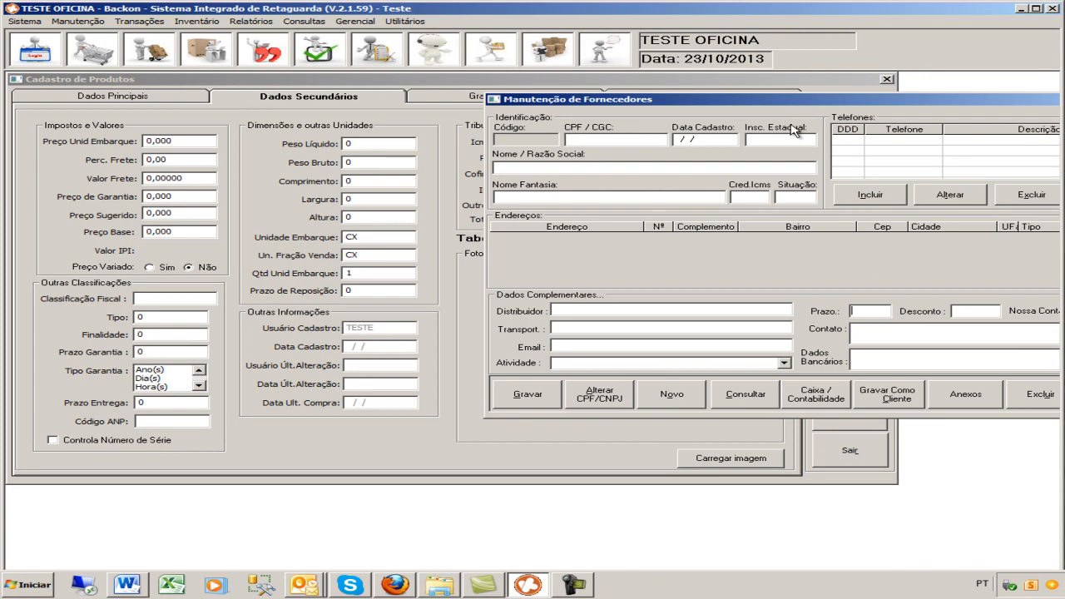
pyautogui.click(359, 292)
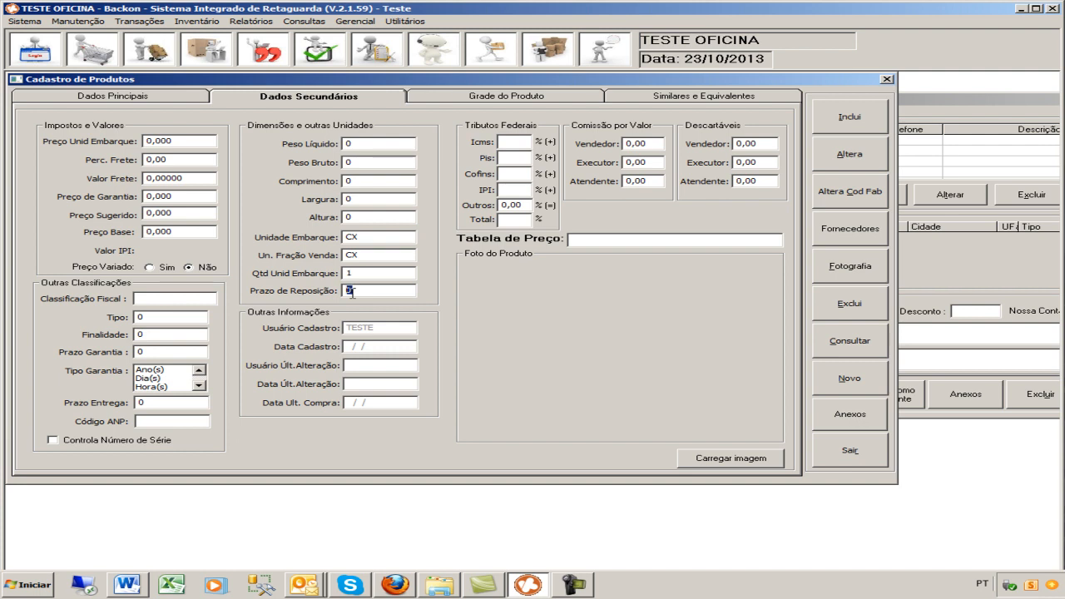
pyautogui.click(960, 103)
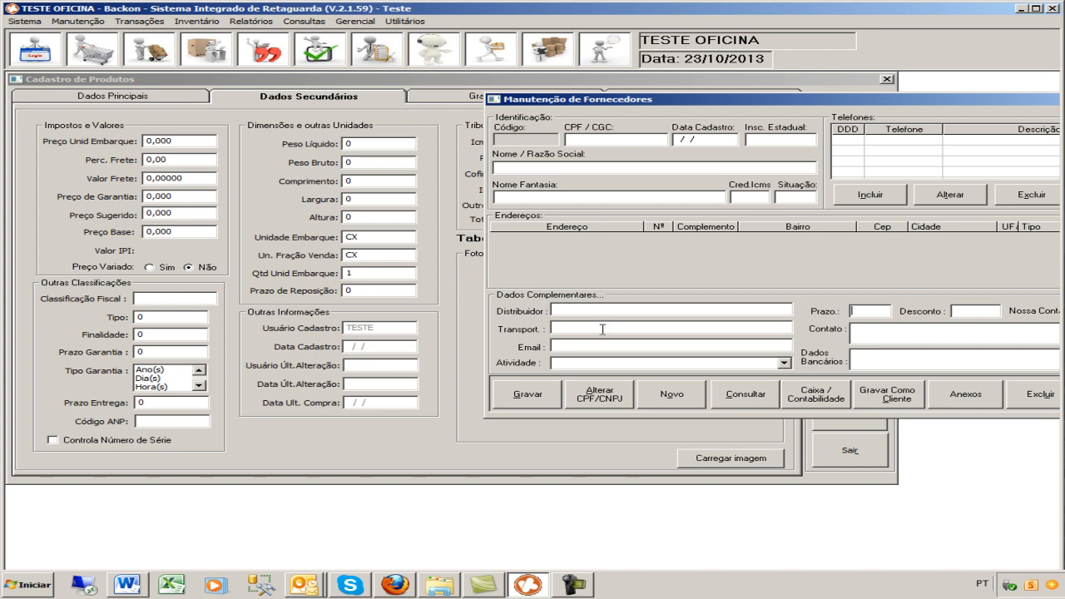
pyautogui.click(875, 313)
pyautogui.click(363, 290)
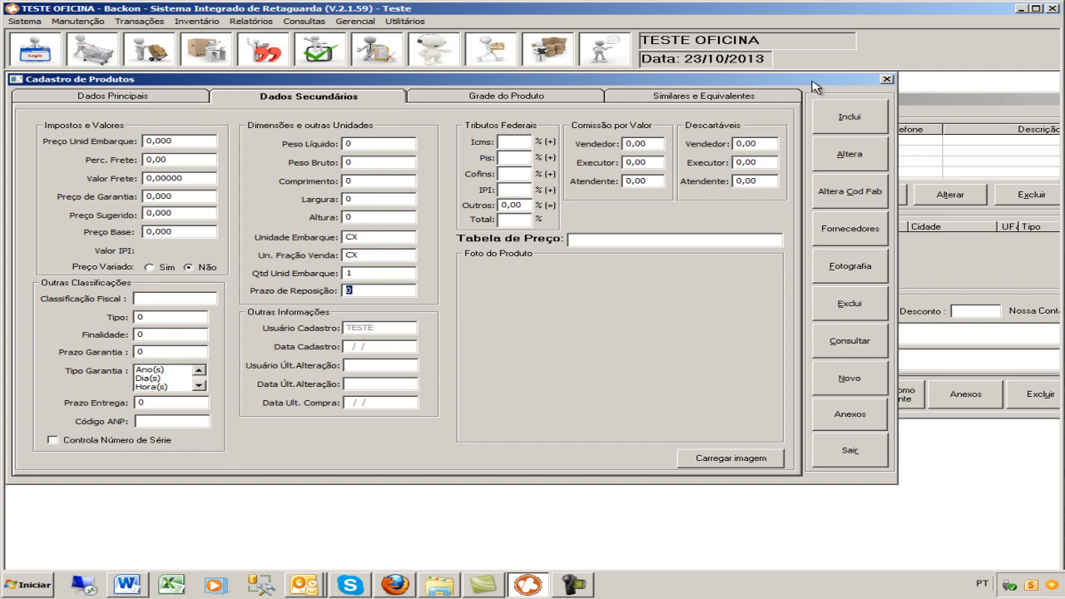
# Compare the product form's Prazo de Reposição with the Tempo Reposição column in the ABC curve's stock grid
pyautogui.moveTo(812, 81); pyautogui.dragTo(808, 291)
pyautogui.click(739, 81)
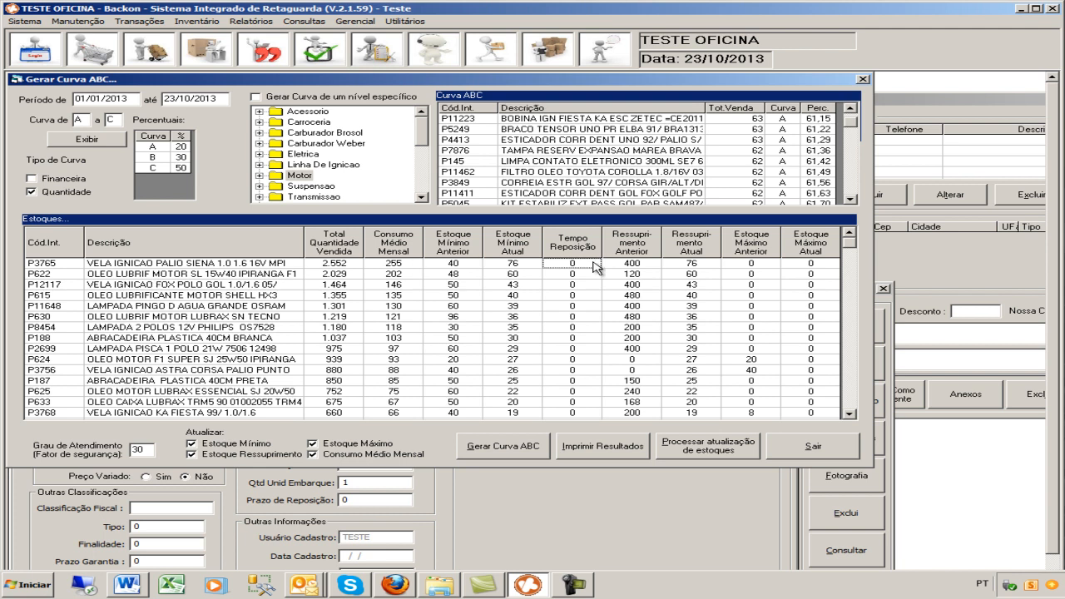
pyautogui.click(542, 527)
pyautogui.doubleClick(363, 501)
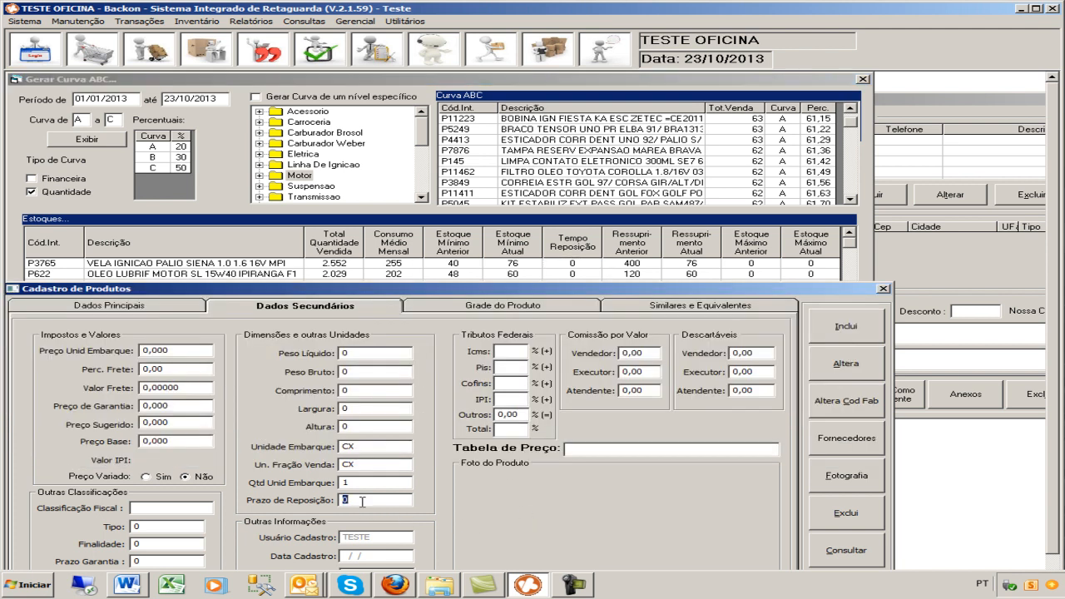
pyautogui.moveTo(359, 289); pyautogui.dragTo(465, 100)
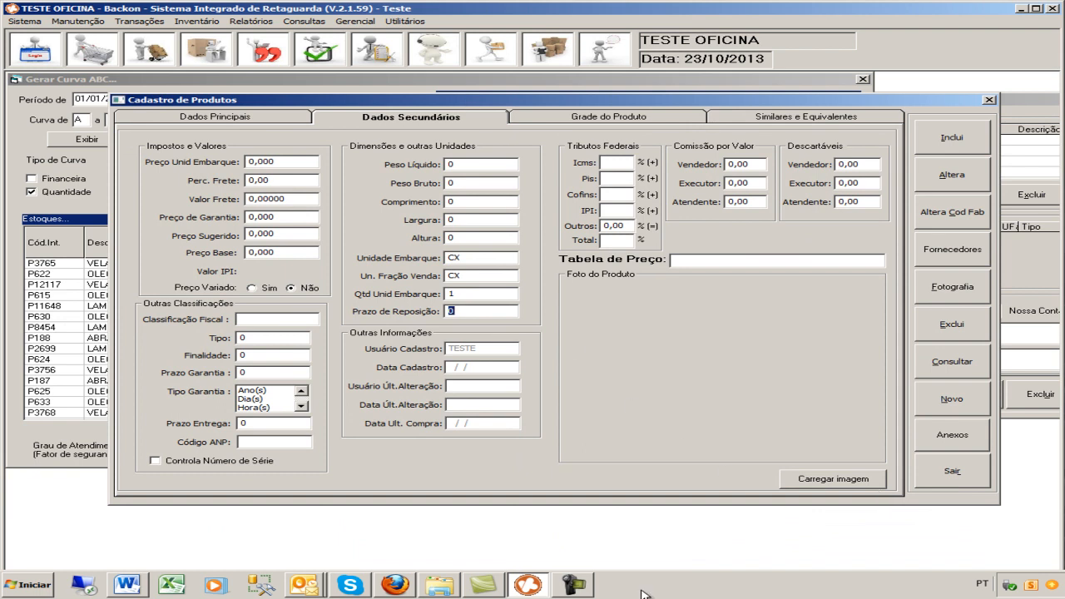
# Look at the internal codes of the first two products in the stock grid, P3765 and P622
pyautogui.click(574, 587)
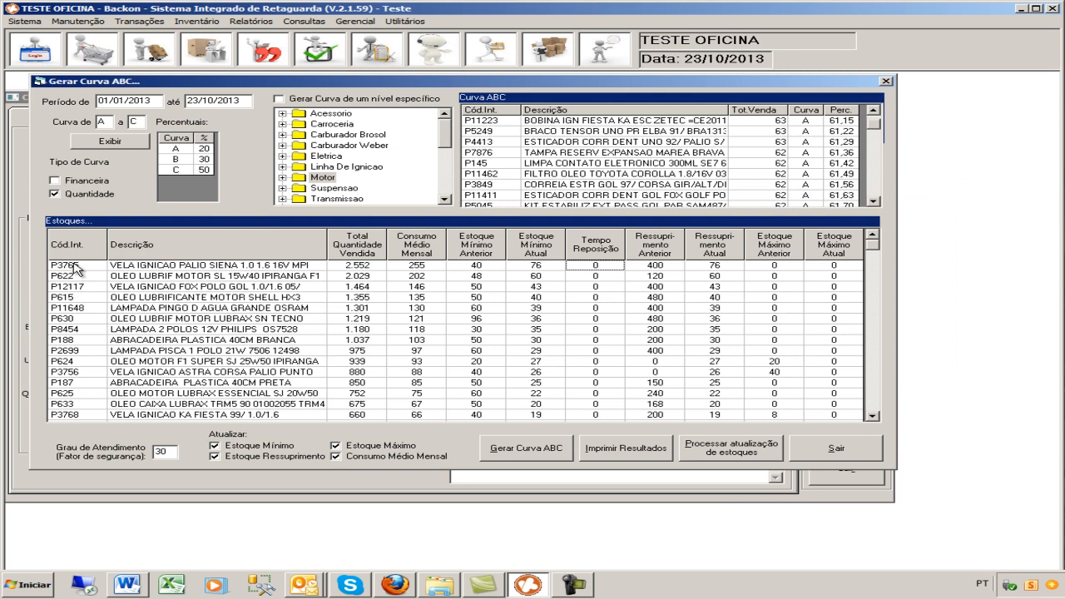
pyautogui.click(75, 267)
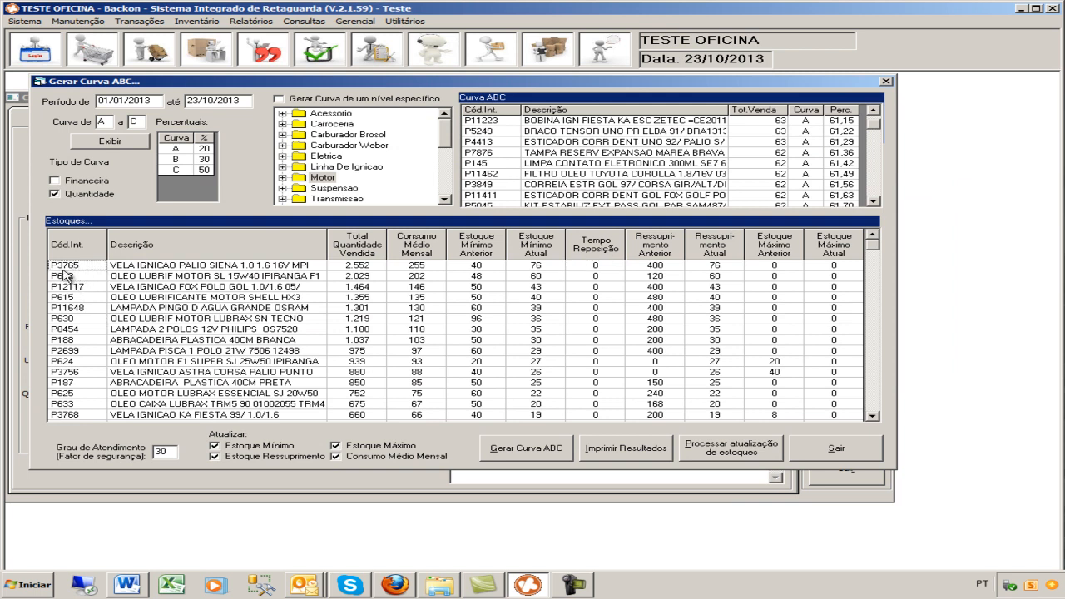
pyautogui.click(66, 277)
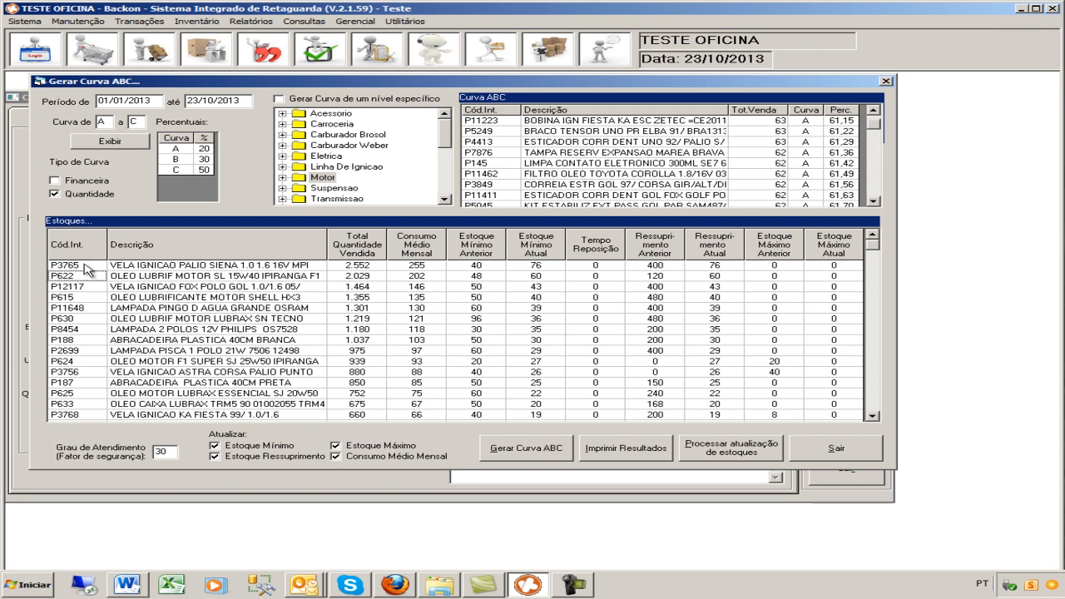
pyautogui.click(87, 268)
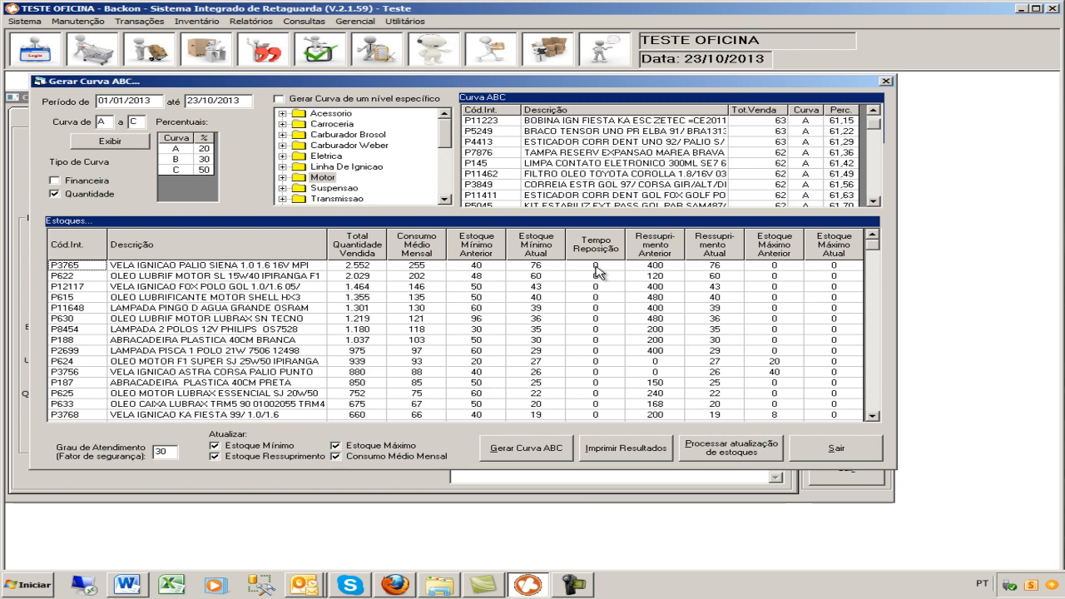
# Check the Prazo de Reposição in the secondary data of product P3765's registration
pyautogui.click(892, 501)
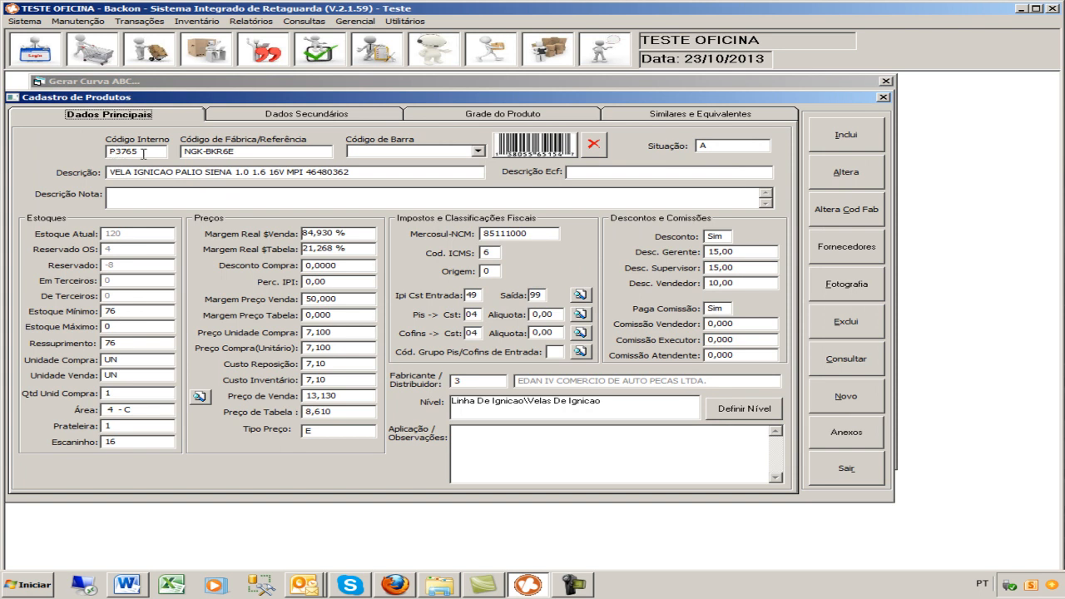
pyautogui.click(323, 118)
pyautogui.click(366, 308)
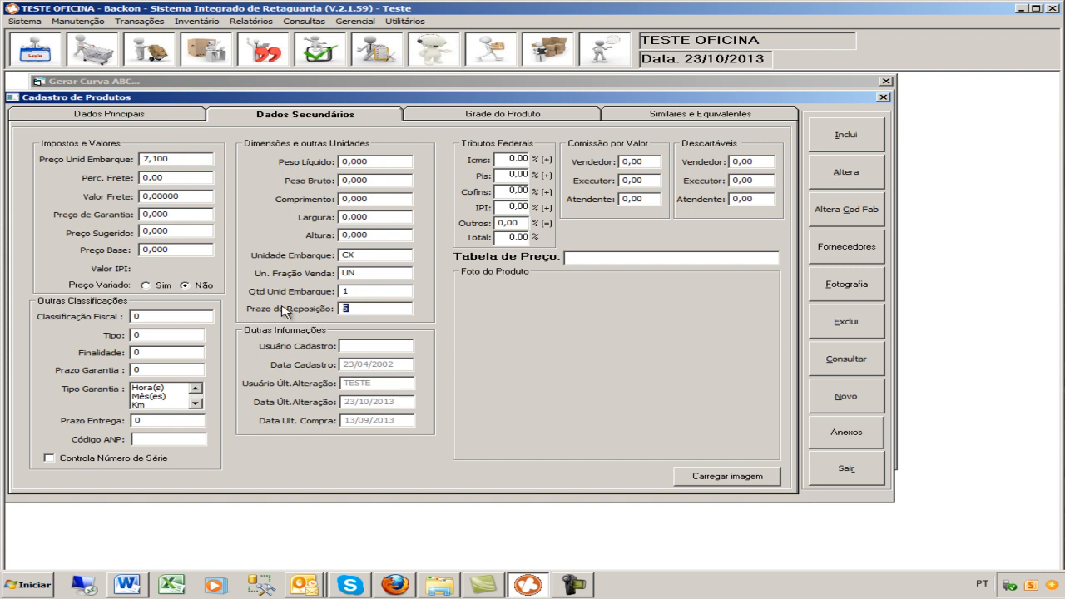
# Load product P622 in the product registration, view its list of suppliers and close the list
pyautogui.click(156, 119)
pyautogui.doubleClick(143, 152)
pyautogui.write('p622')
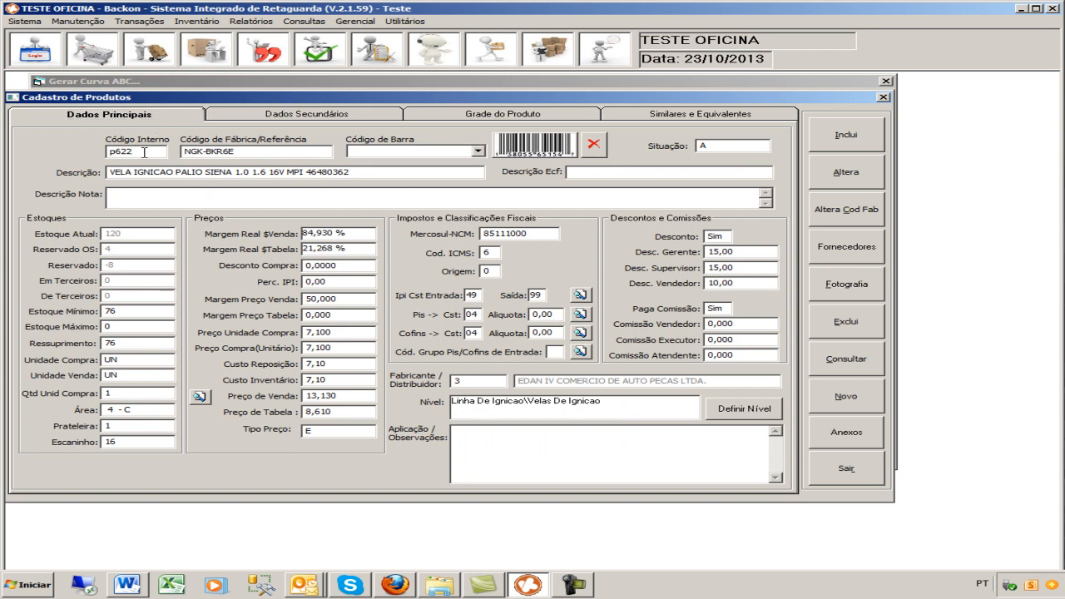
pyautogui.press('Return')
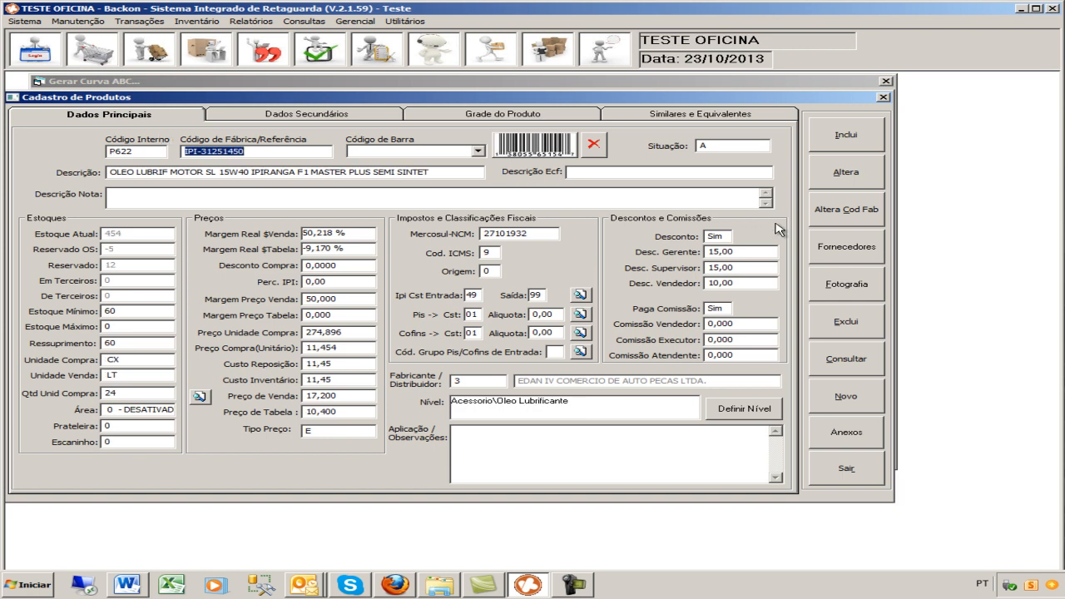
pyautogui.click(855, 255)
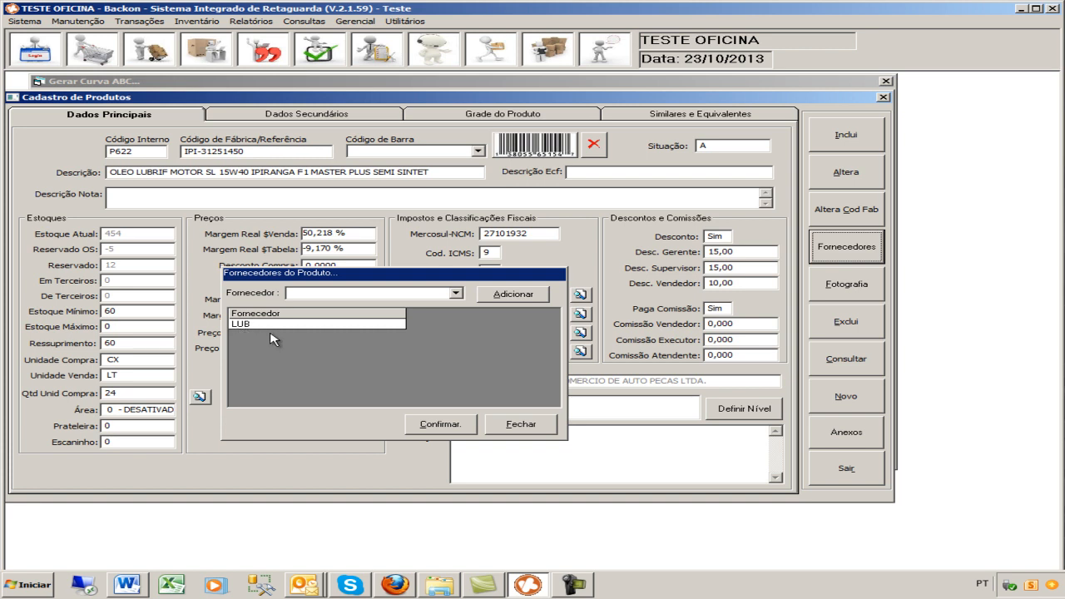
pyautogui.click(520, 425)
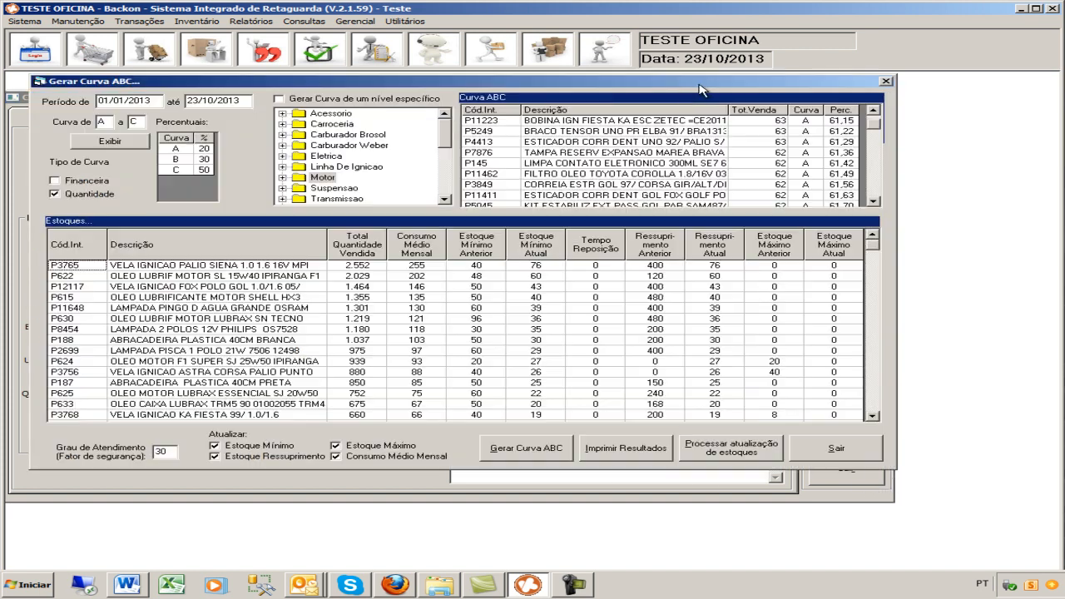
# Return to the ABC curve and bring the supplier LUB's maintenance record to the front
pyautogui.click(709, 83)
pyautogui.click(25, 21)
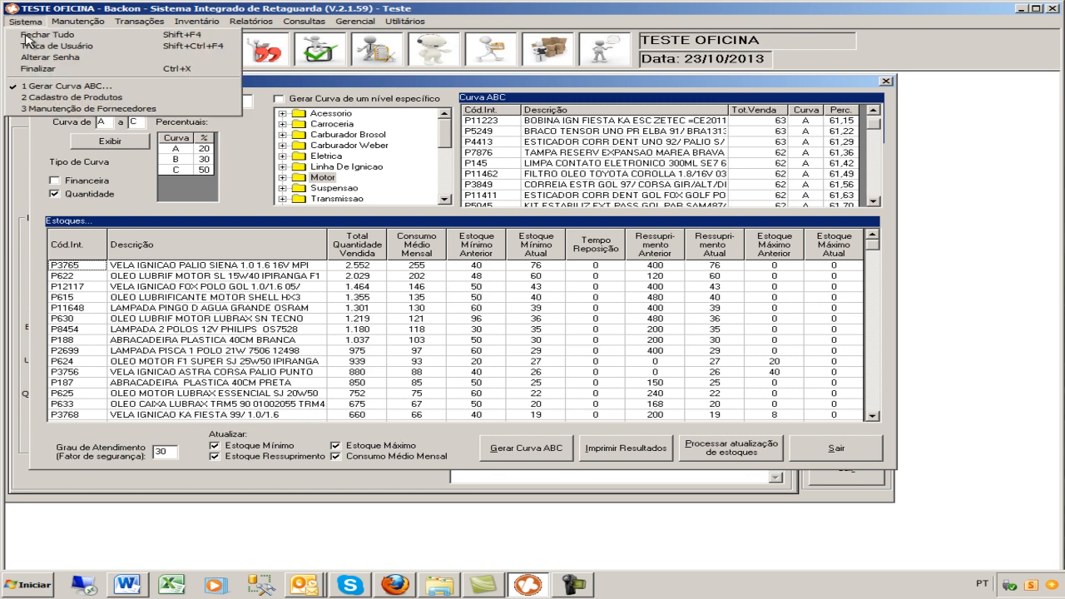
pyautogui.click(67, 109)
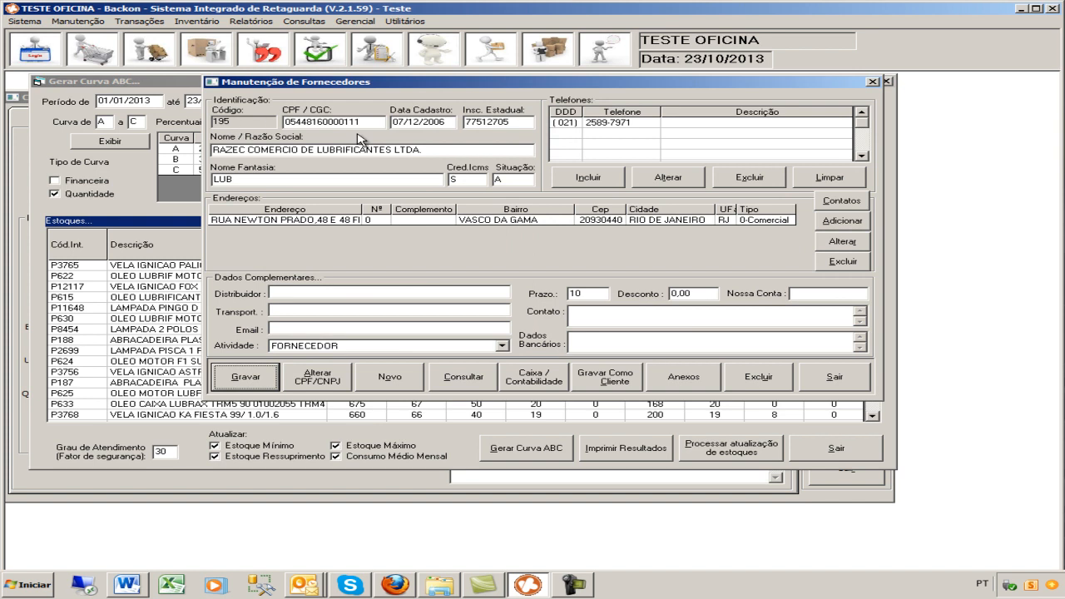
# Check the supplier LUB's Prazo, and bring the product registration forward at product P622's secondary data
pyautogui.doubleClick(587, 289)
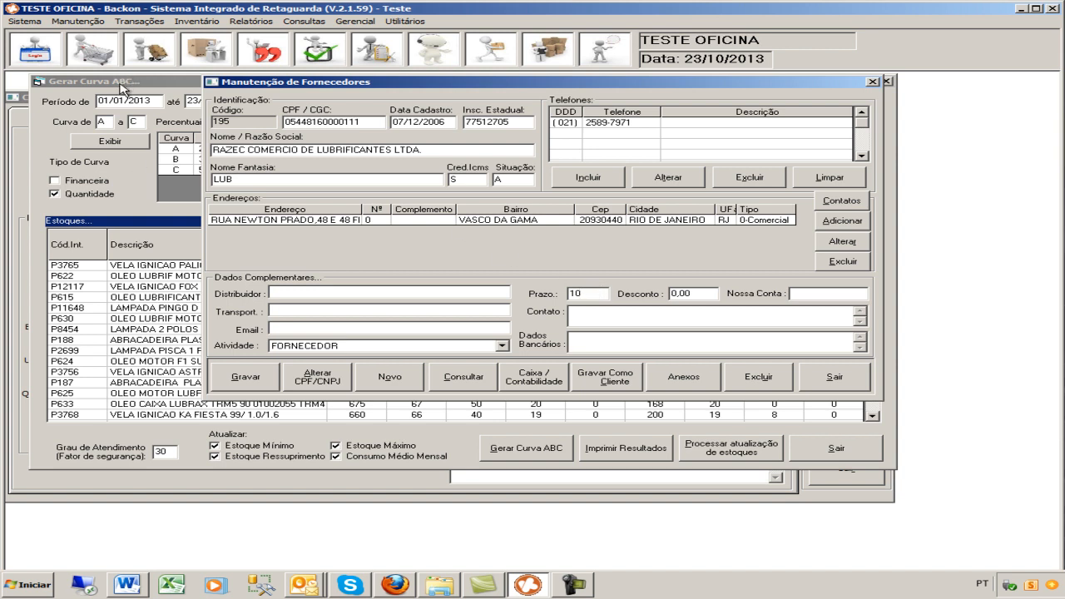
pyautogui.click(27, 21)
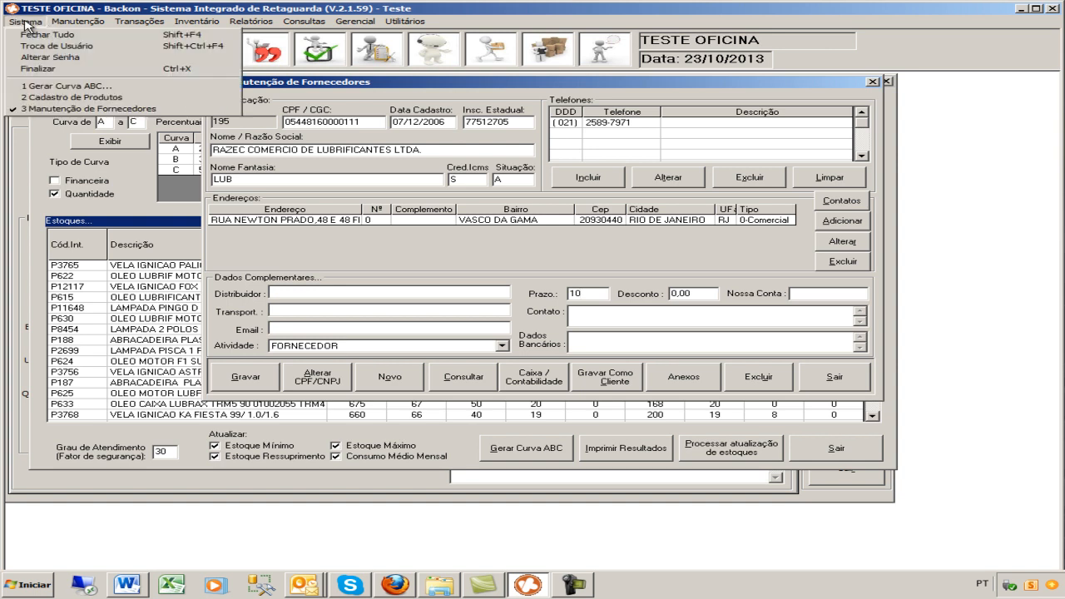
pyautogui.click(53, 98)
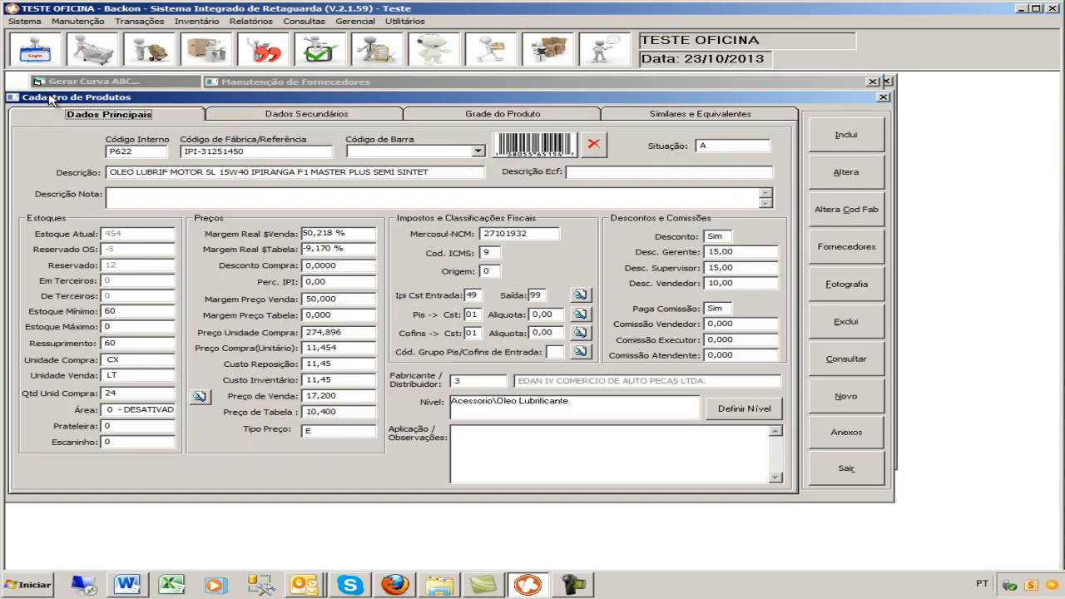
pyautogui.click(300, 117)
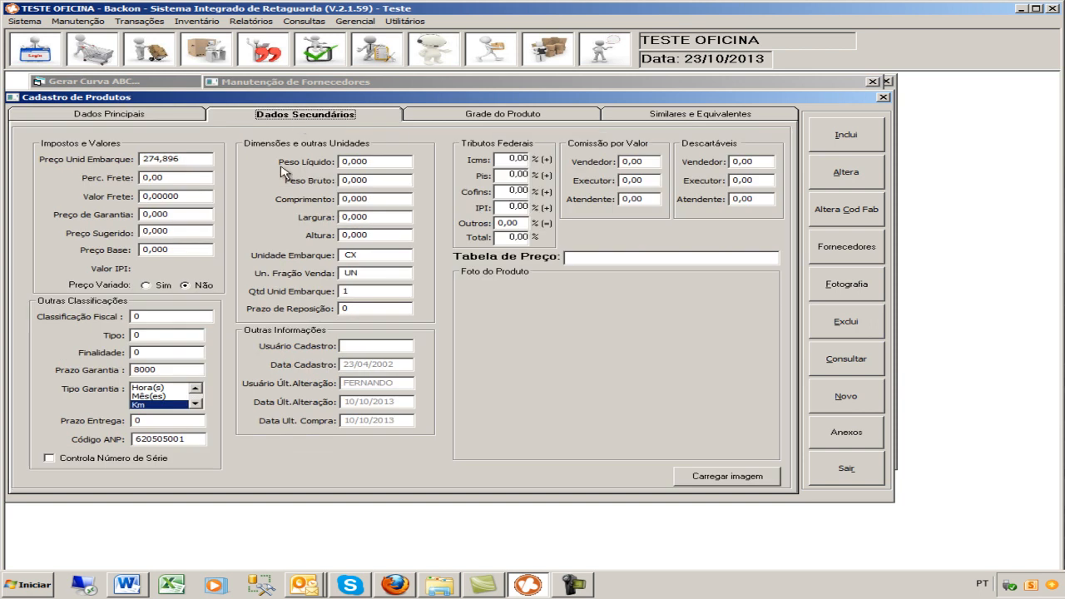
# Check product P622's Prazo de Reposição and its list of suppliers, and close the list
pyautogui.click(130, 116)
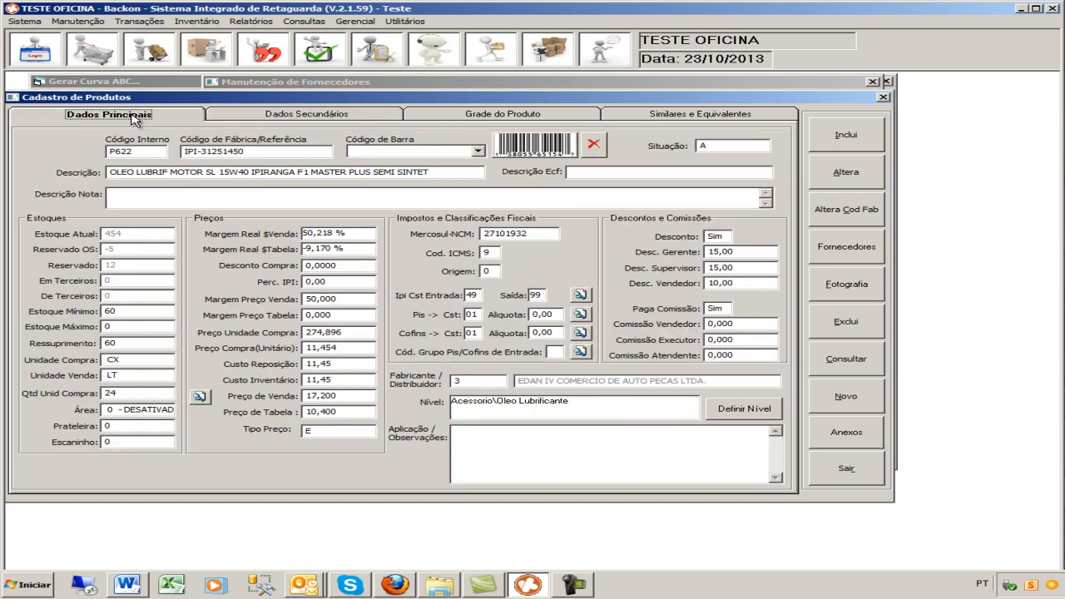
pyautogui.doubleClick(156, 152)
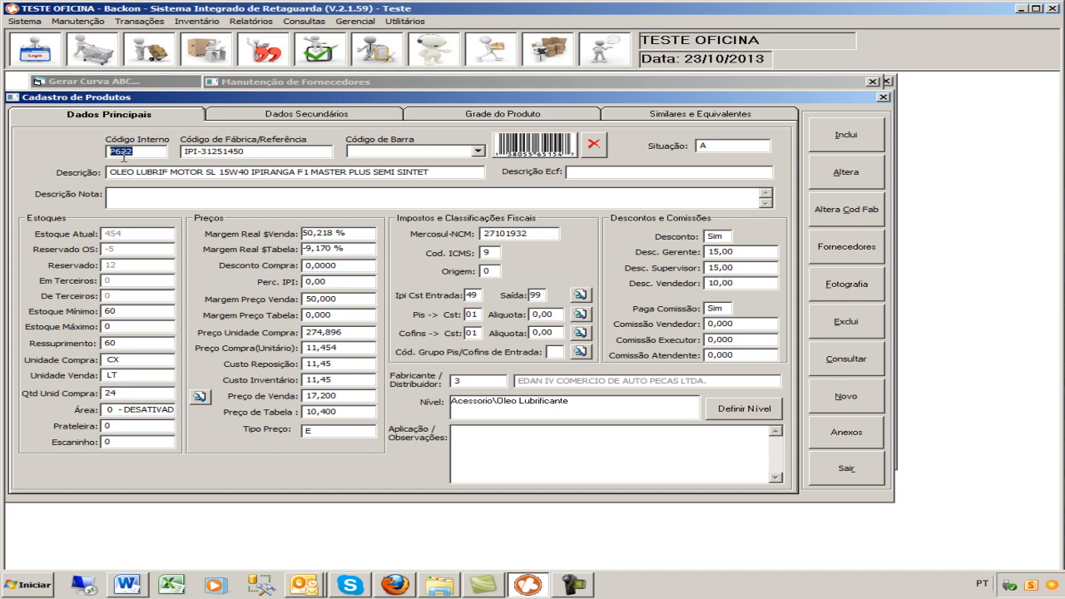
pyautogui.click(319, 115)
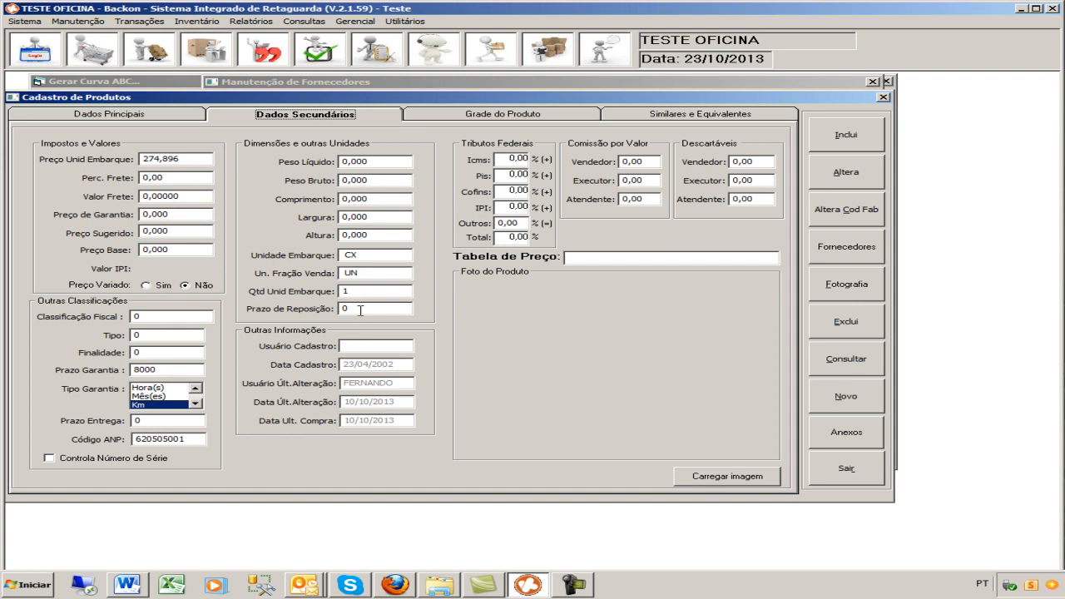
pyautogui.click(836, 254)
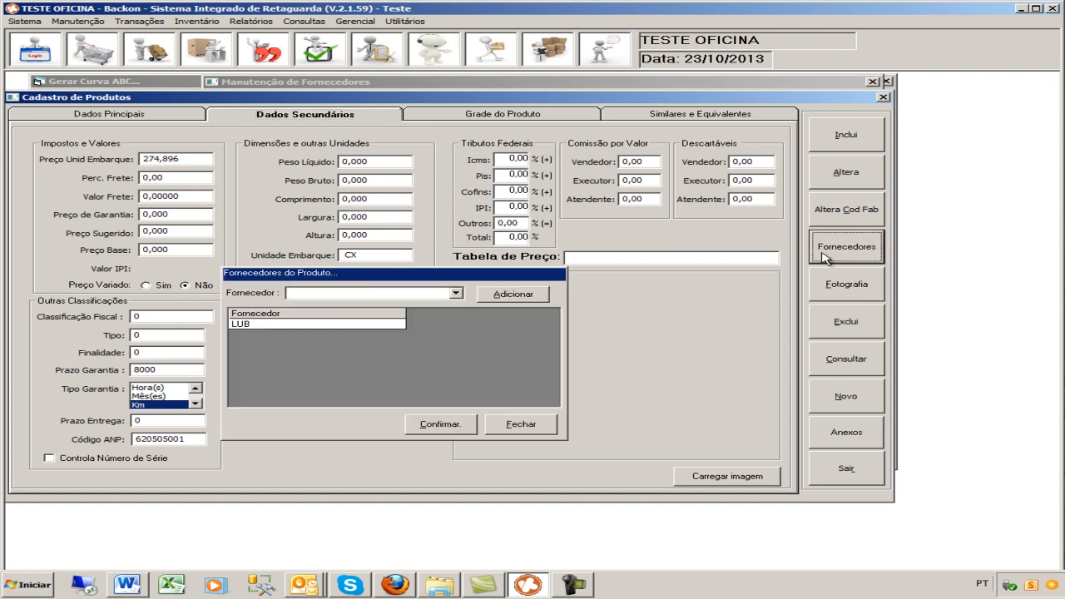
pyautogui.click(521, 426)
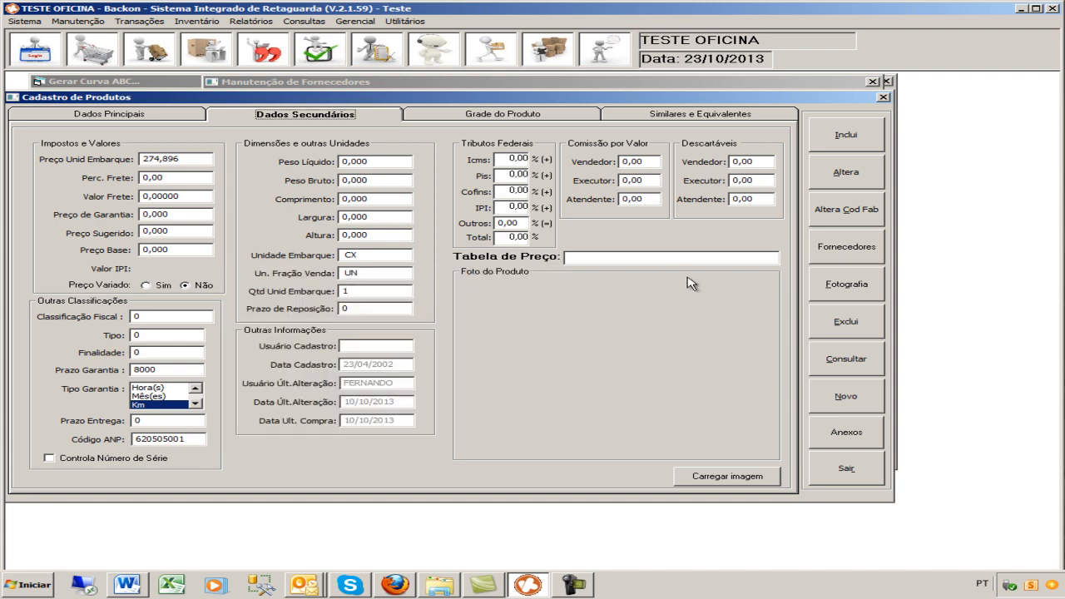
# Load product P3765 in the product registration and view the Prazo de Reposição in its secondary data
pyautogui.click(125, 114)
pyautogui.press('Tab')
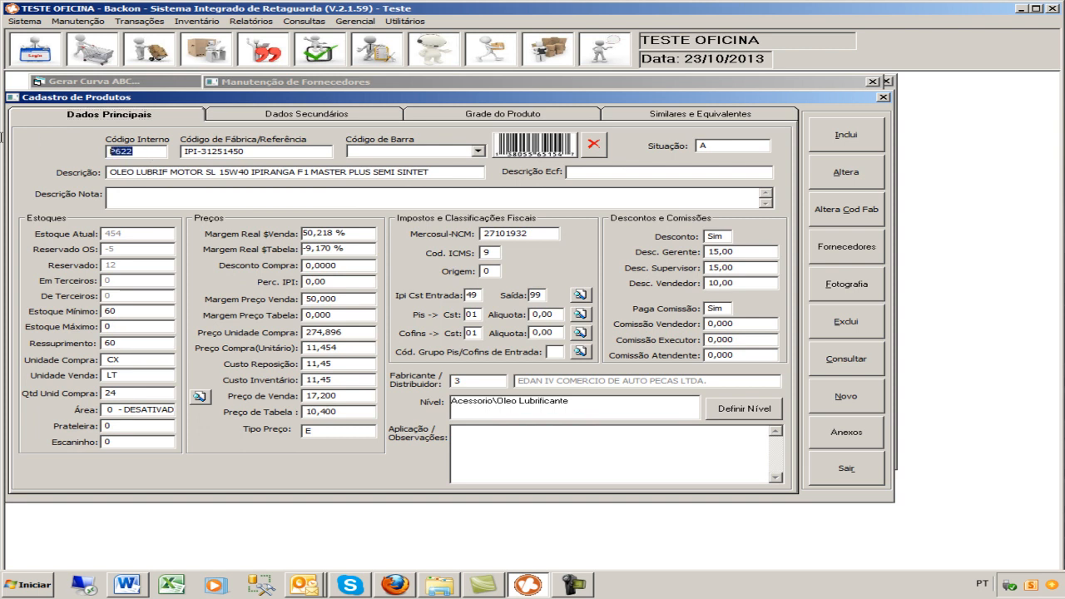
pyautogui.write('p3765')
pyautogui.press('Tab')
pyautogui.click(309, 121)
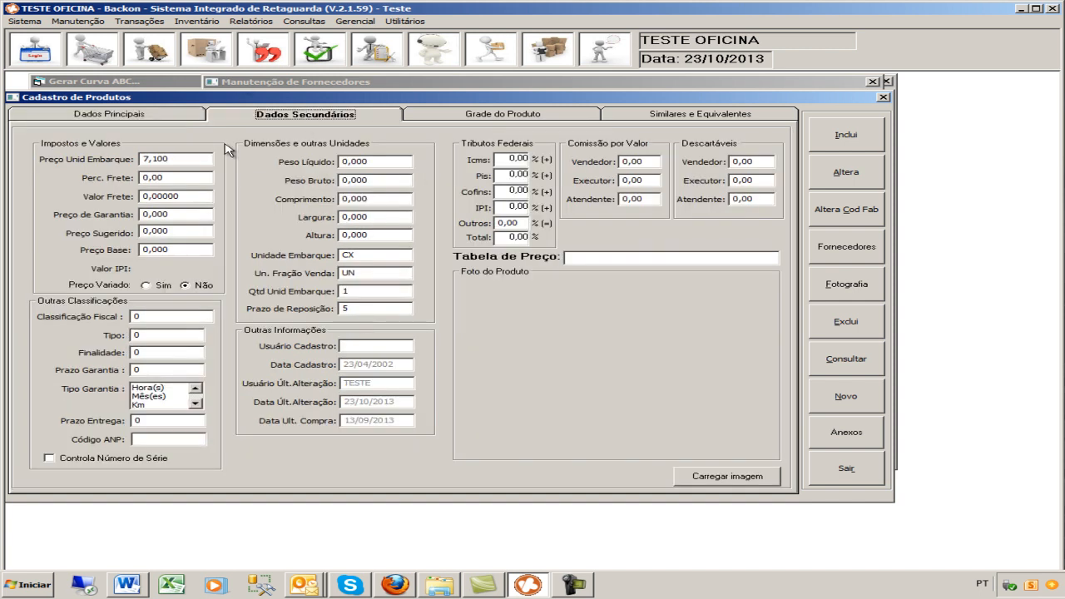
# Return to the ABC curve and process the stock update, confirming the reprocessing of stock positions
pyautogui.doubleClick(125, 81)
pyautogui.moveTo(160, 84); pyautogui.dragTo(149, 87)
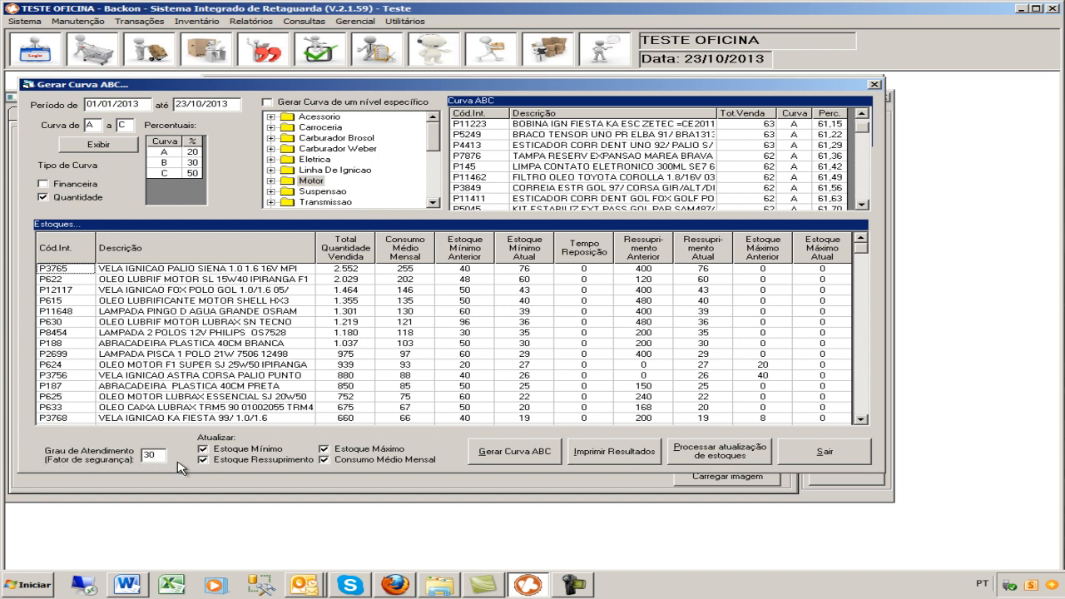
pyautogui.click(721, 456)
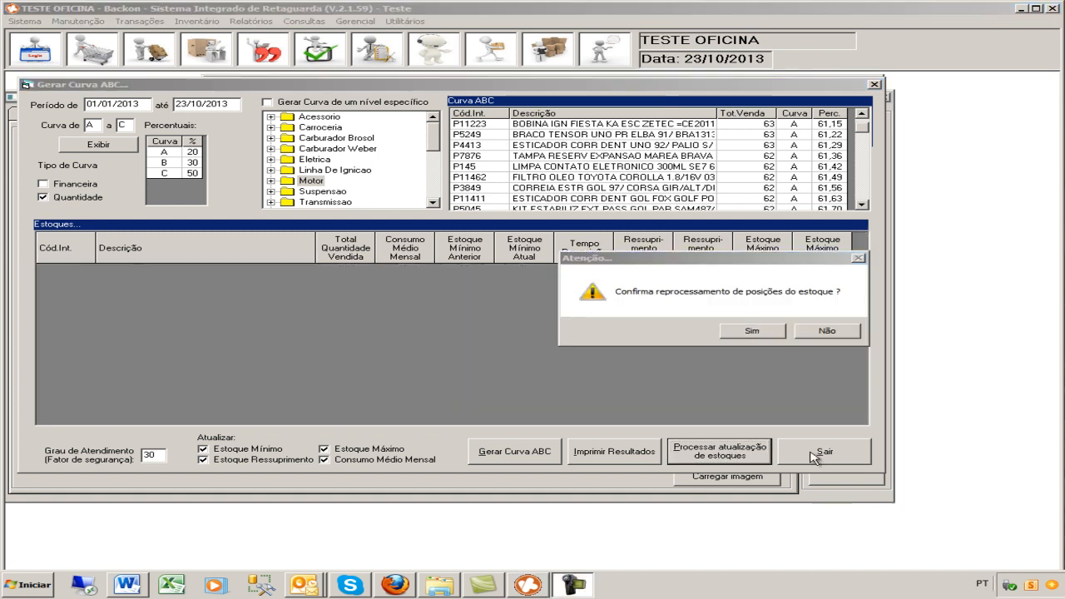
pyautogui.click(765, 332)
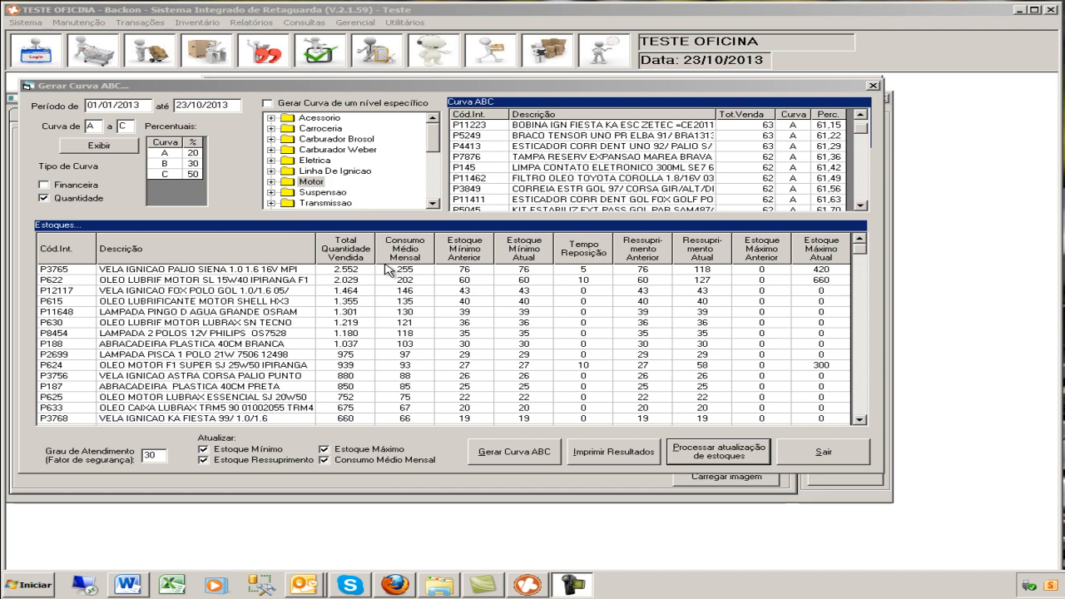
# Reload product P622 in the product registration's main data to check its minimum, maximum and resupply stock
pyautogui.click(215, 55)
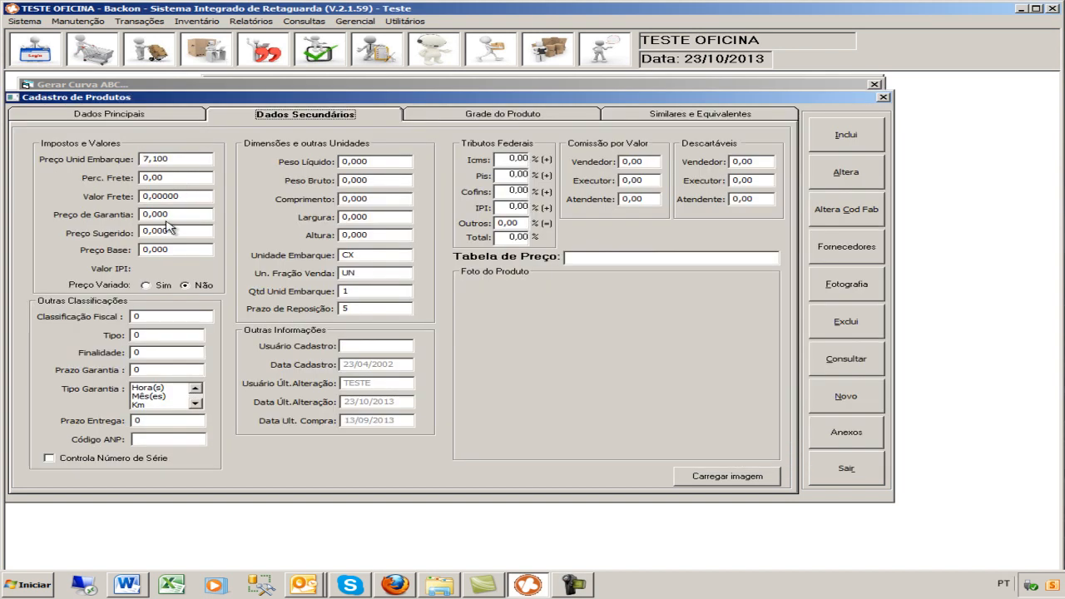
pyautogui.click(167, 115)
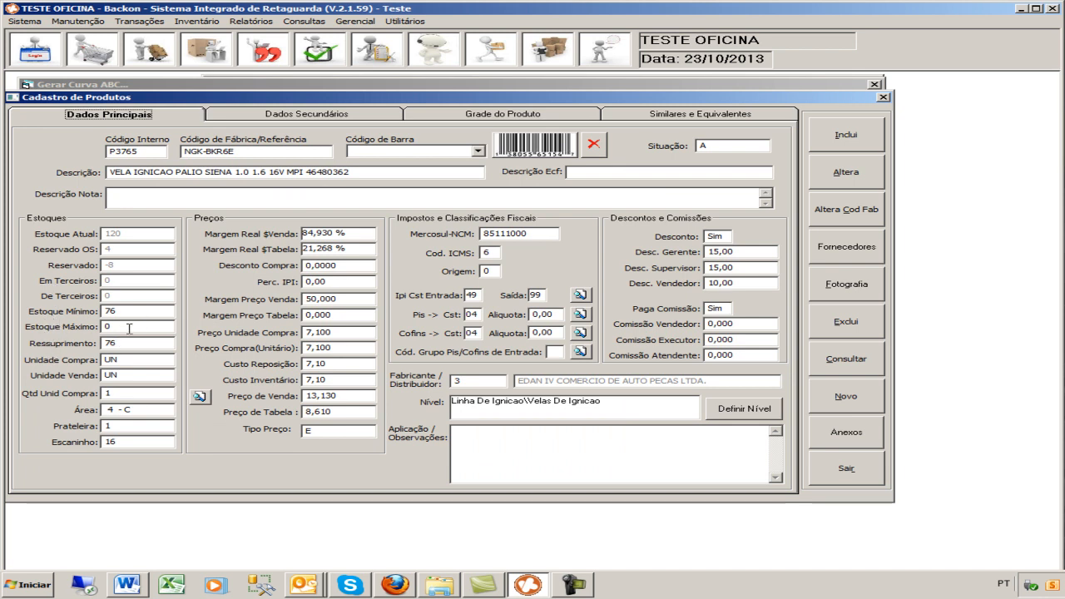
pyautogui.click(148, 150)
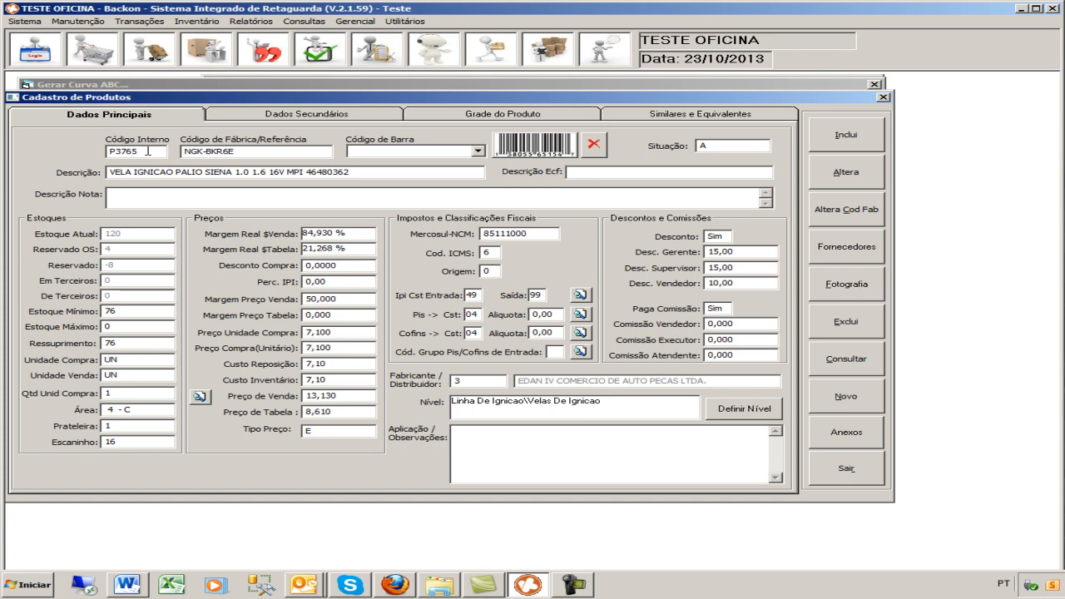
pyautogui.press('Tab')
pyautogui.hotkey('shift', 'Tab')
pyautogui.write('p622')
pyautogui.press('Tab')
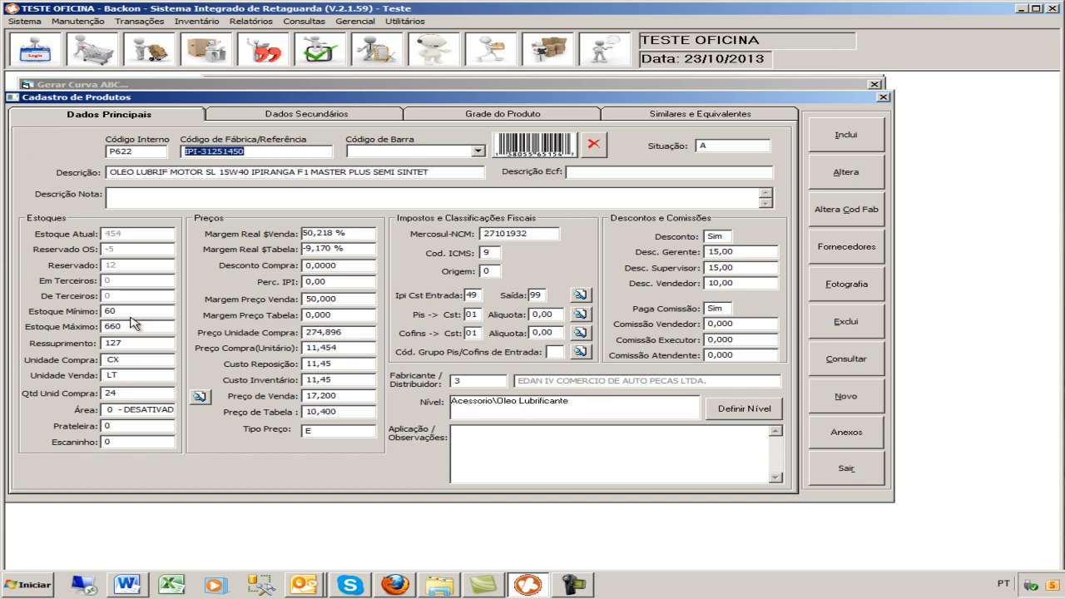
# Reload product P3765 in the product registration to check its minimum, maximum and resupply stock
pyautogui.click(152, 152)
pyautogui.hotkey('shift', 'Left')
pyautogui.hotkey('shift', 'Left')
pyautogui.hotkey('shift', 'Left')
pyautogui.hotkey('shift', 'Left')
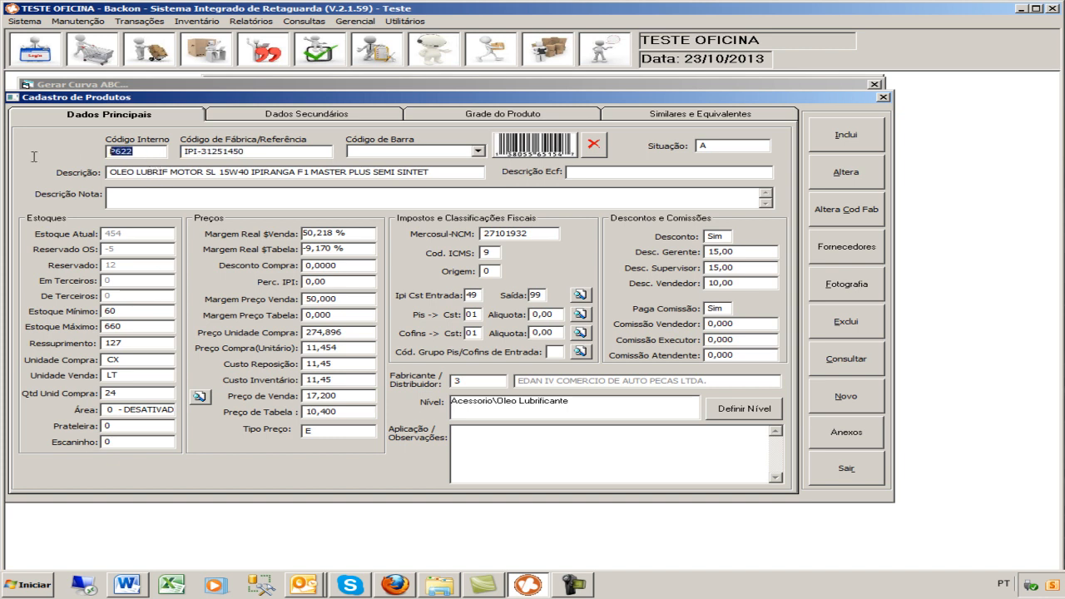
pyautogui.write('p3765')
pyautogui.press('Return')
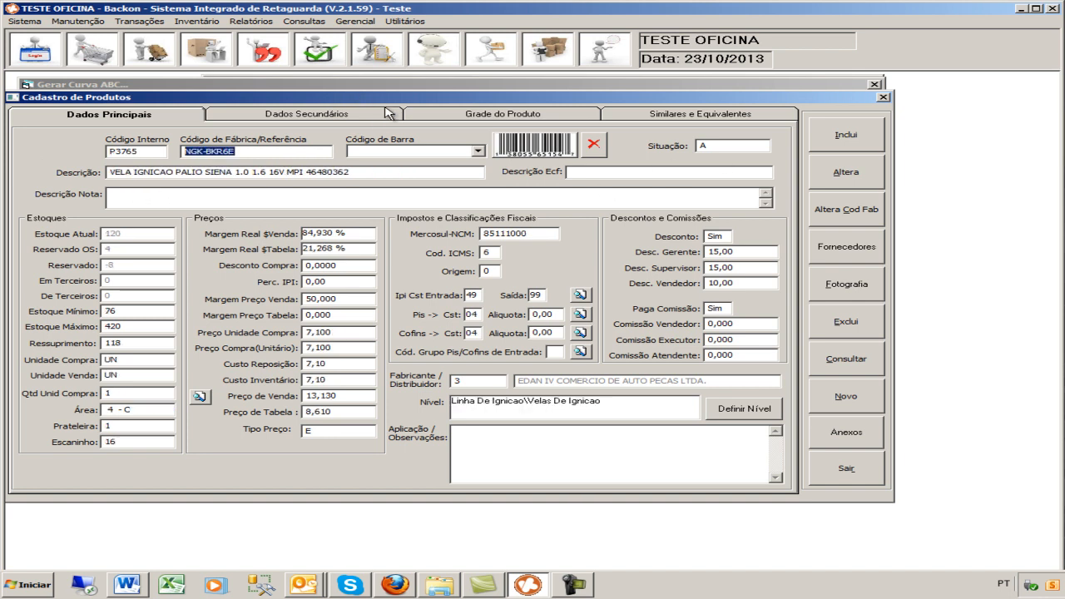
# Return to the ABC curve and review its start and end dates alongside the recalculated stock grid
pyautogui.click(457, 84)
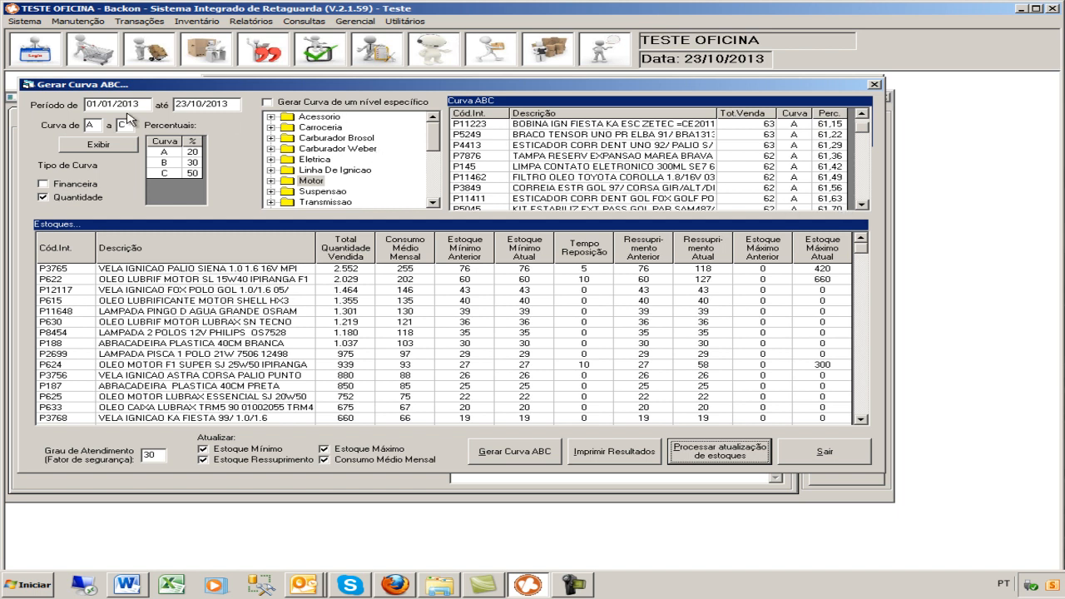
pyautogui.click(86, 104)
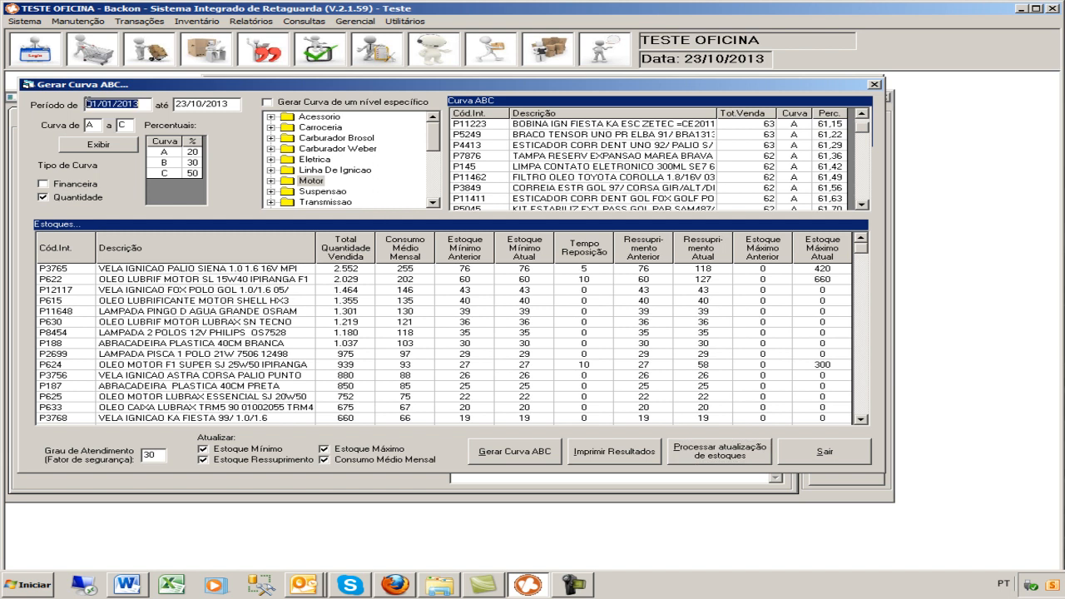
pyautogui.click(176, 104)
pyautogui.hotkey('shift', 'Tab')
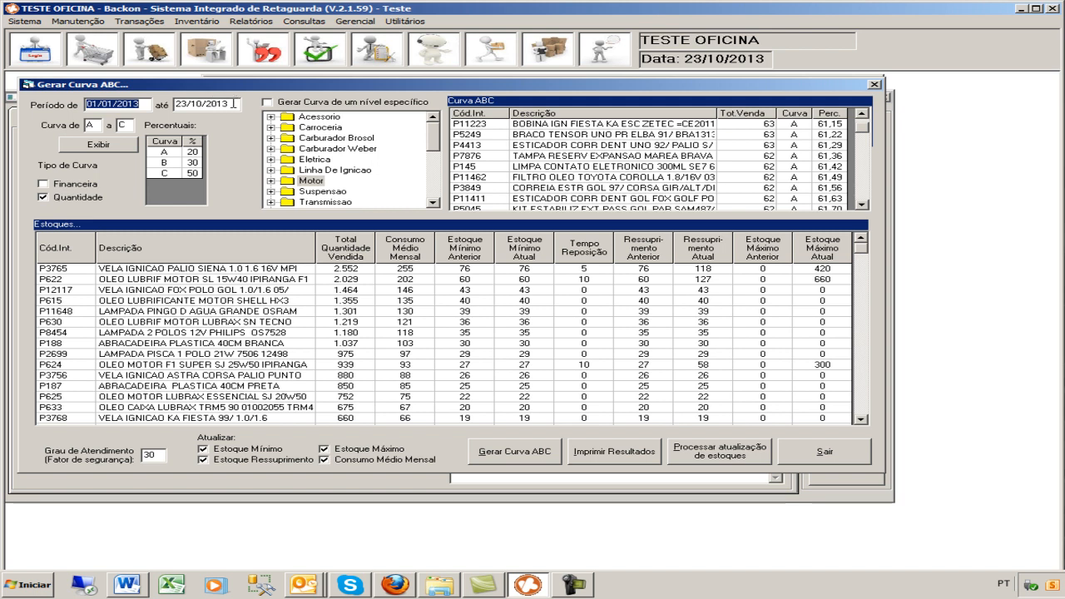
pyautogui.press('Tab')
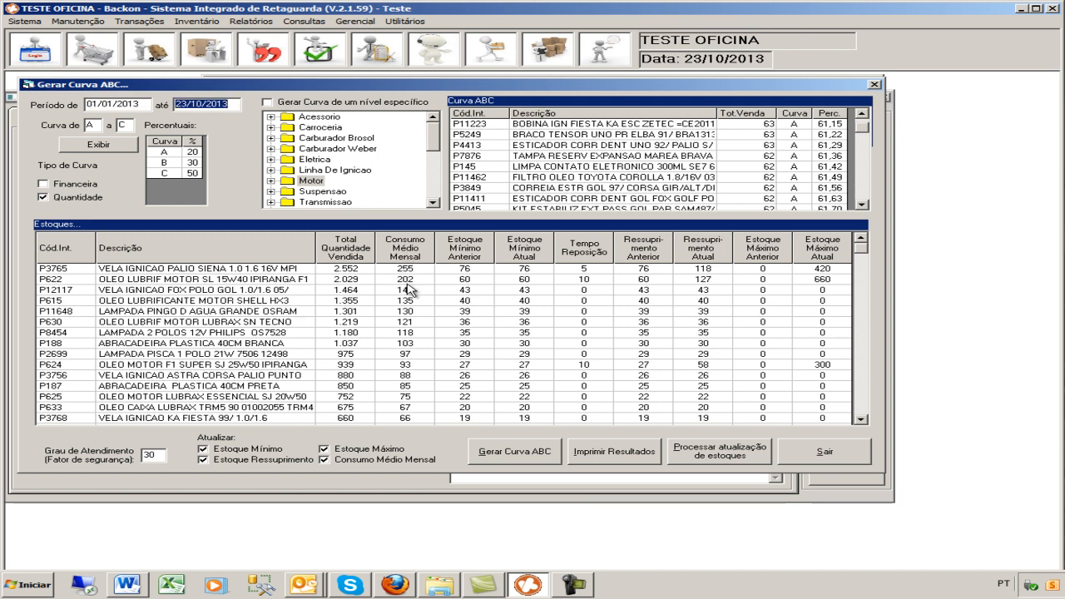
pyautogui.click(141, 106)
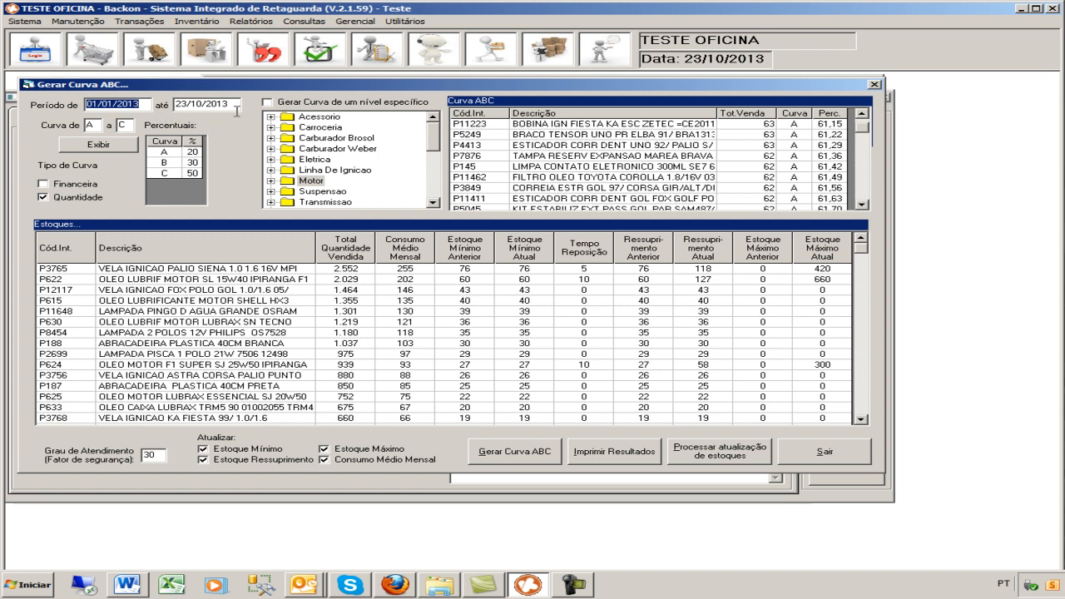
pyautogui.moveTo(86, 87); pyautogui.dragTo(71, 80)
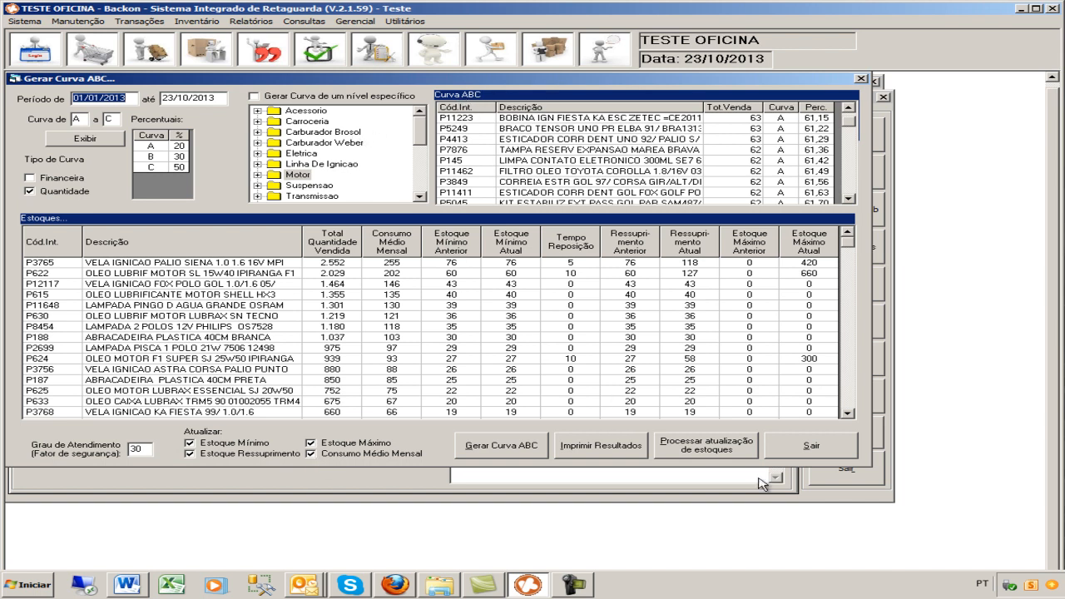
pyautogui.click(583, 588)
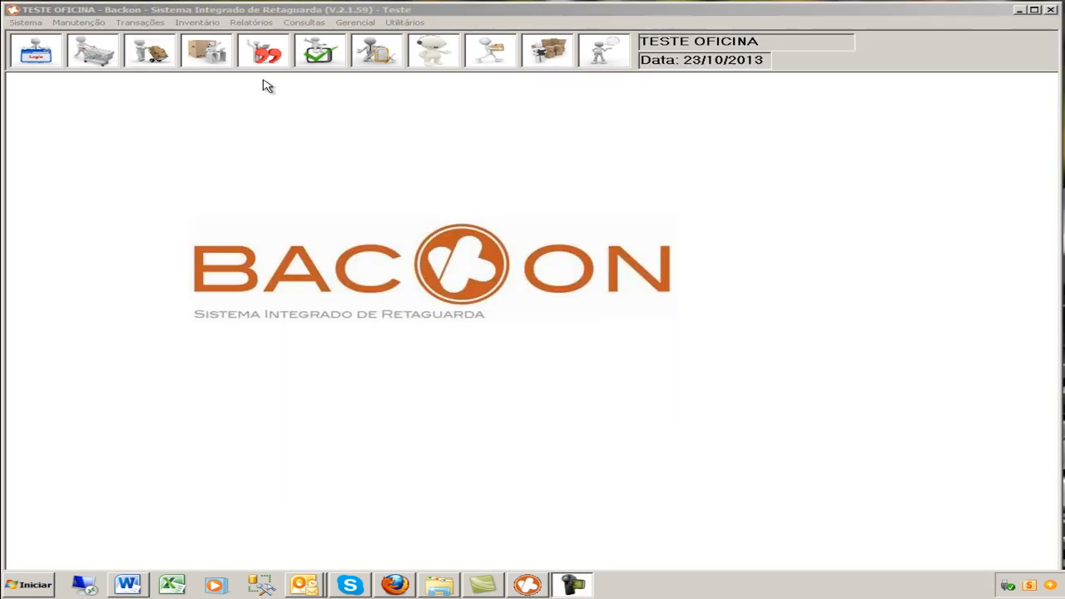
pyautogui.click(399, 14)
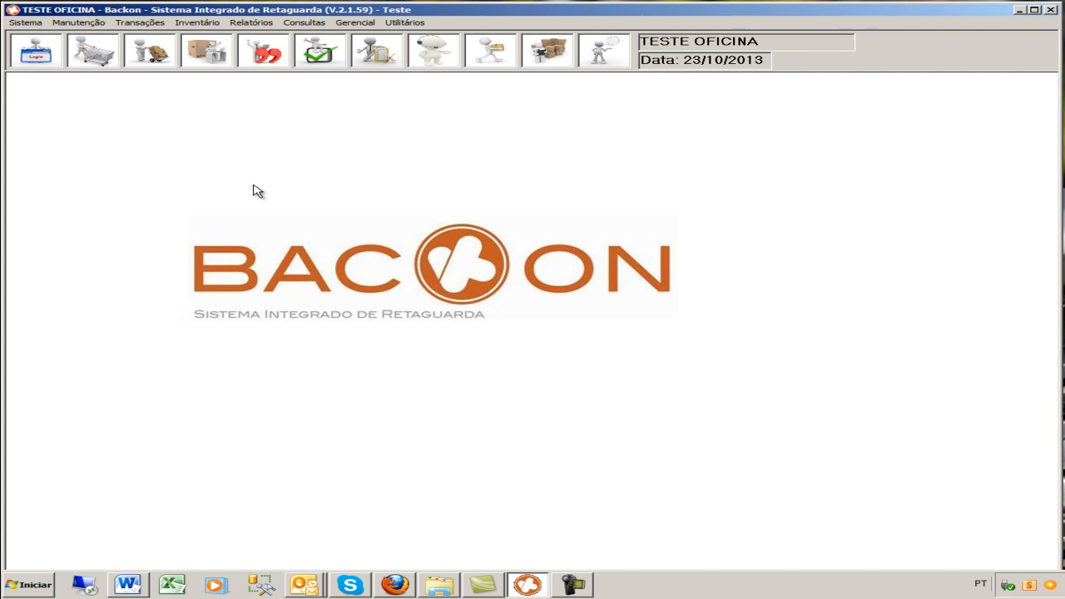
# Open the purchase order registration (Pedido de Compra) and launch its purchase management (Gestão de Compras)
pyautogui.click(140, 22)
pyautogui.moveTo(151, 50)
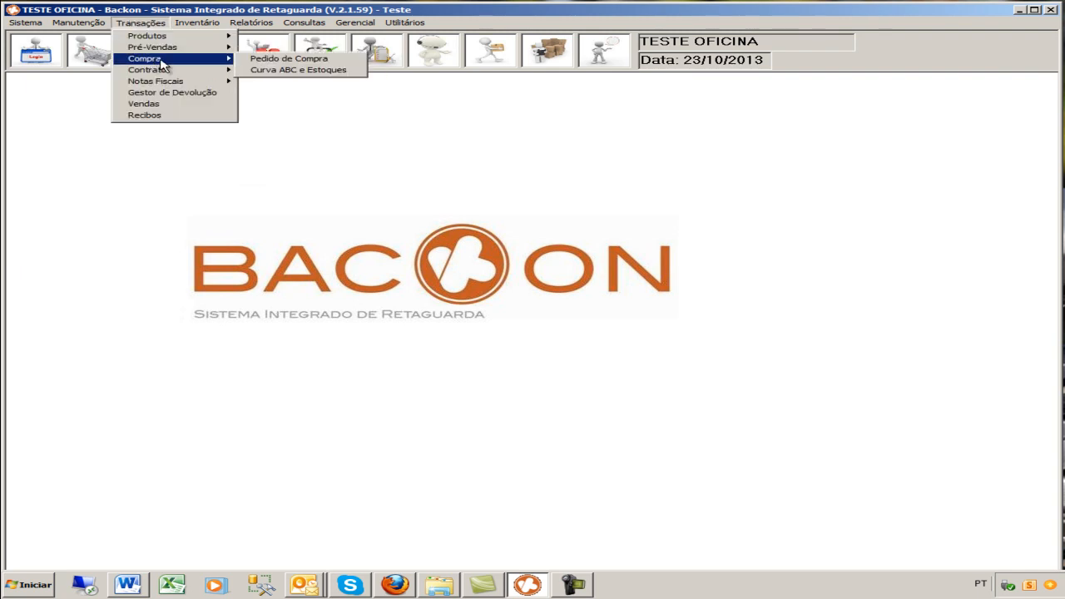
pyautogui.click(336, 64)
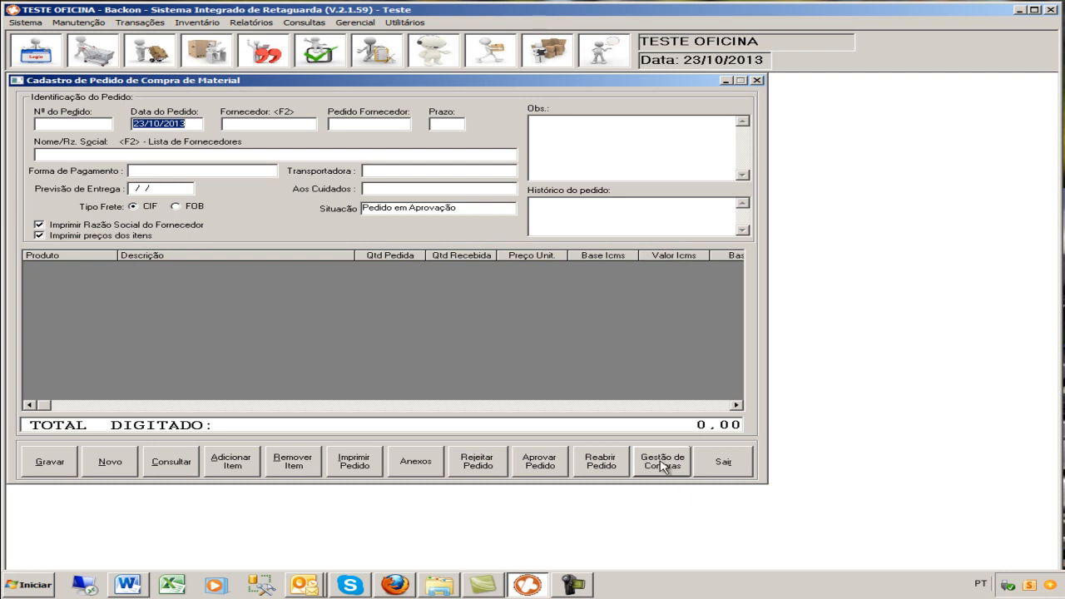
pyautogui.click(664, 463)
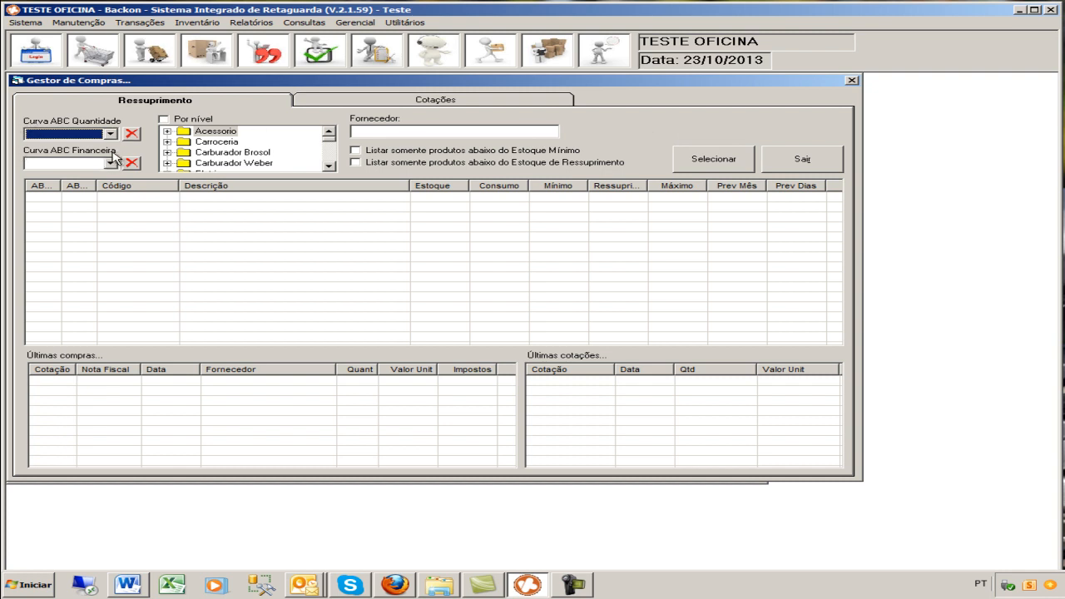
# Filter the resupply list by Curva ABC Quantidade A and Curva ABC Financeira C
pyautogui.click(110, 133)
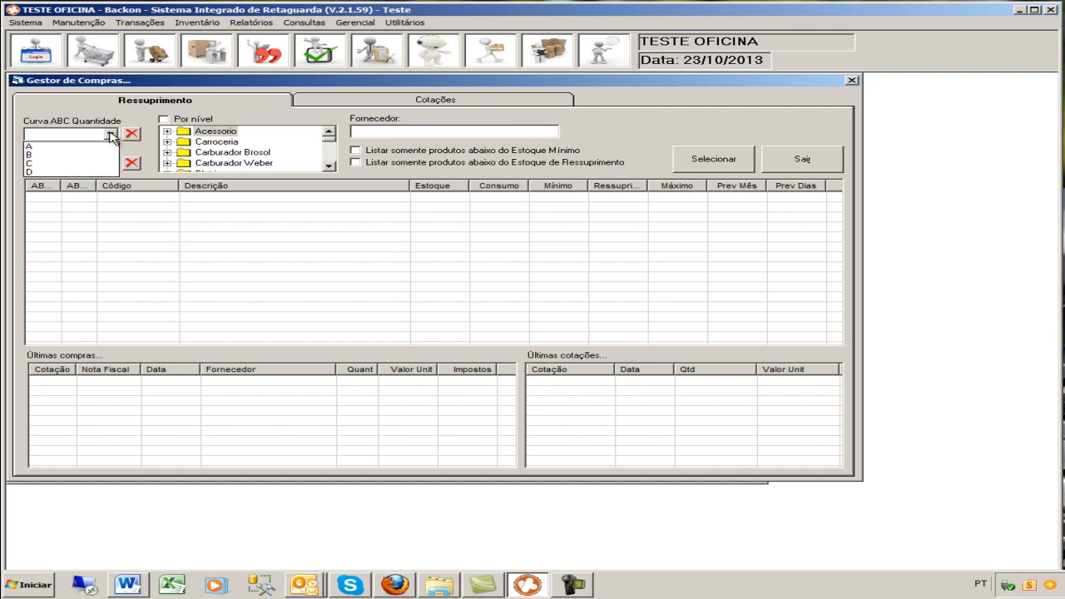
pyautogui.click(45, 147)
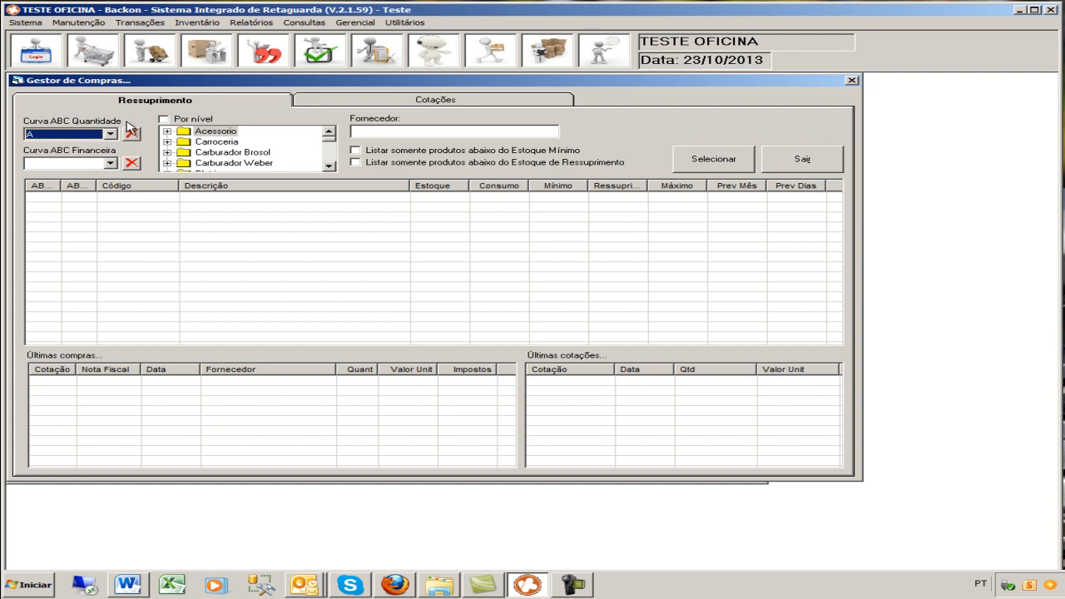
pyautogui.click(115, 163)
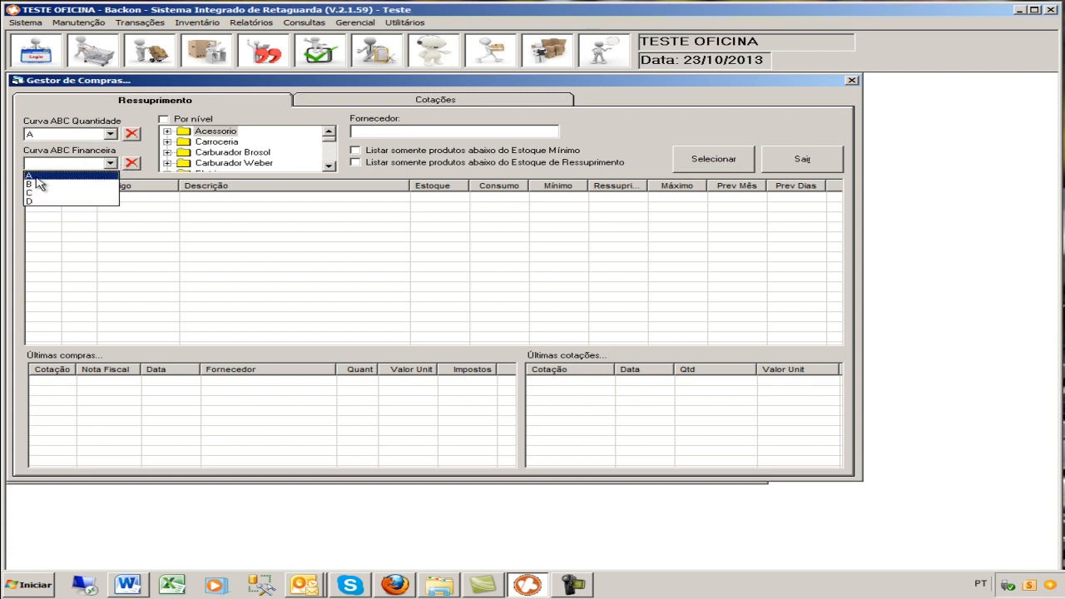
pyautogui.click(37, 198)
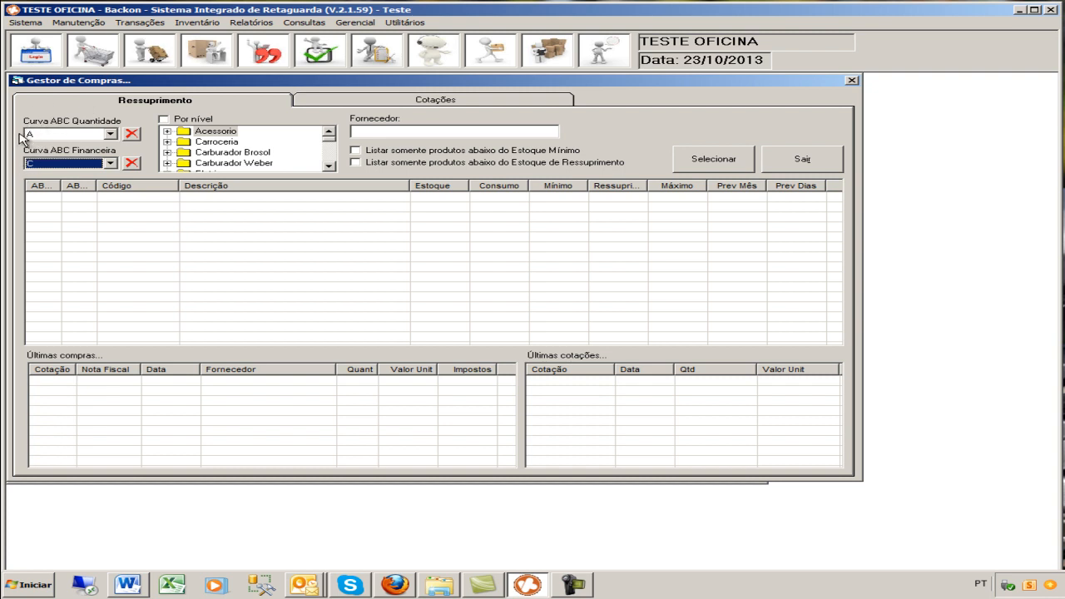
# List the products matching quantity curve A and financial curve C, and examine the stock levels and forecast of lamp LAM-69
pyautogui.write('C')
pyautogui.click(725, 164)
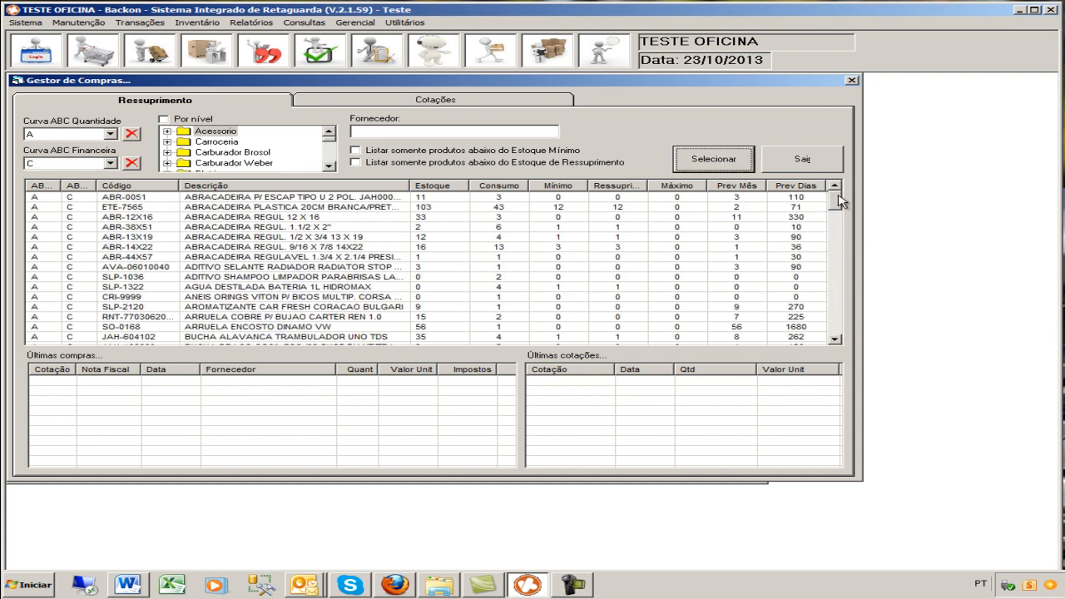
pyautogui.moveTo(841, 199); pyautogui.dragTo(852, 277)
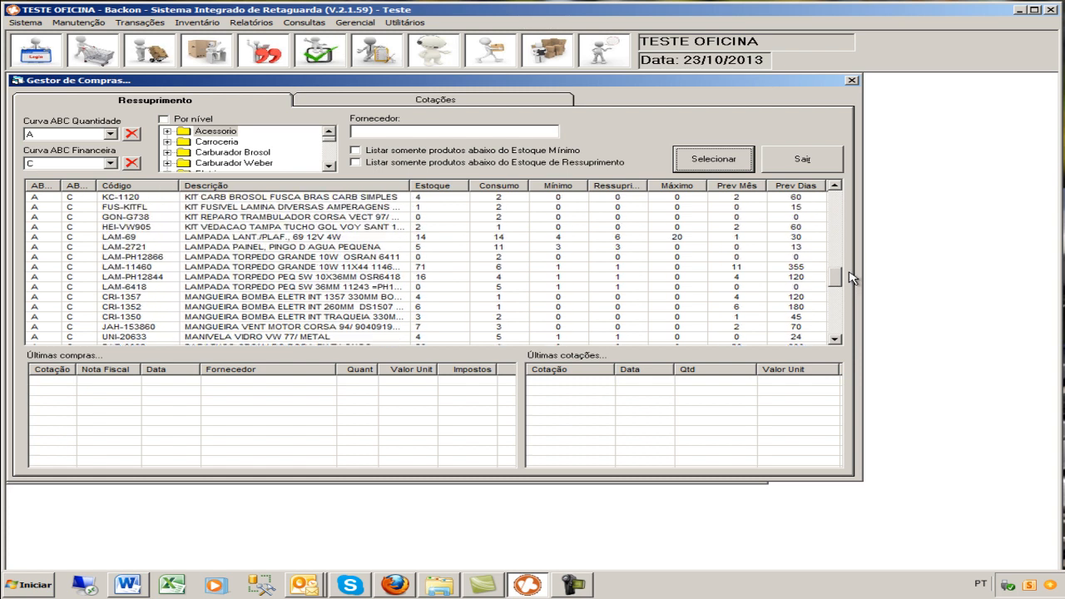
pyautogui.click(499, 240)
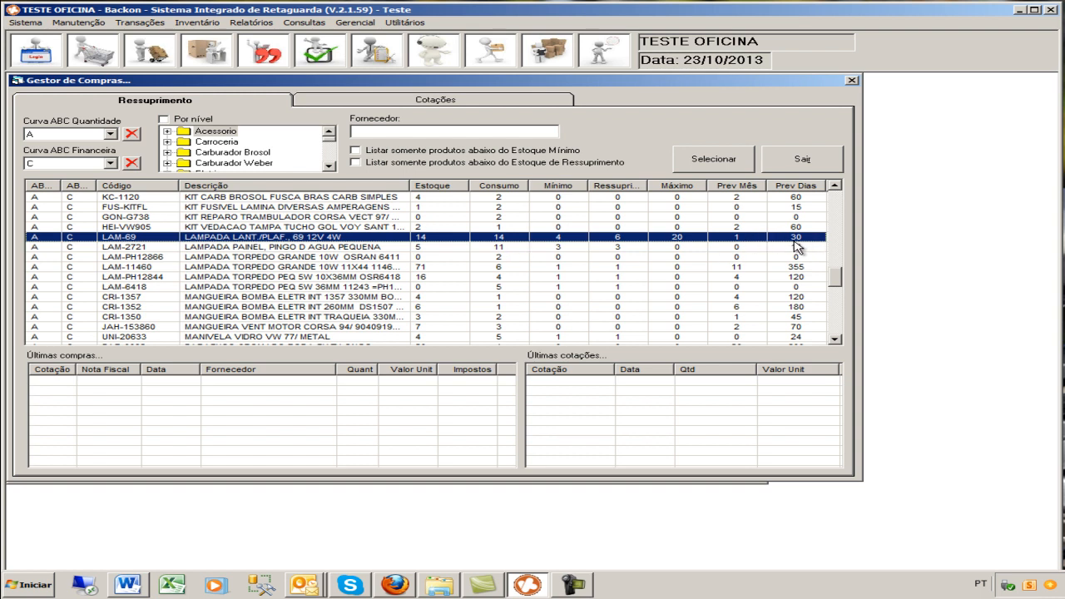
# Examine the stock, consumption, minimum and maximum levels and forecast days of terminals TER-T13 and TER-T15
pyautogui.moveTo(839, 281); pyautogui.dragTo(837, 288)
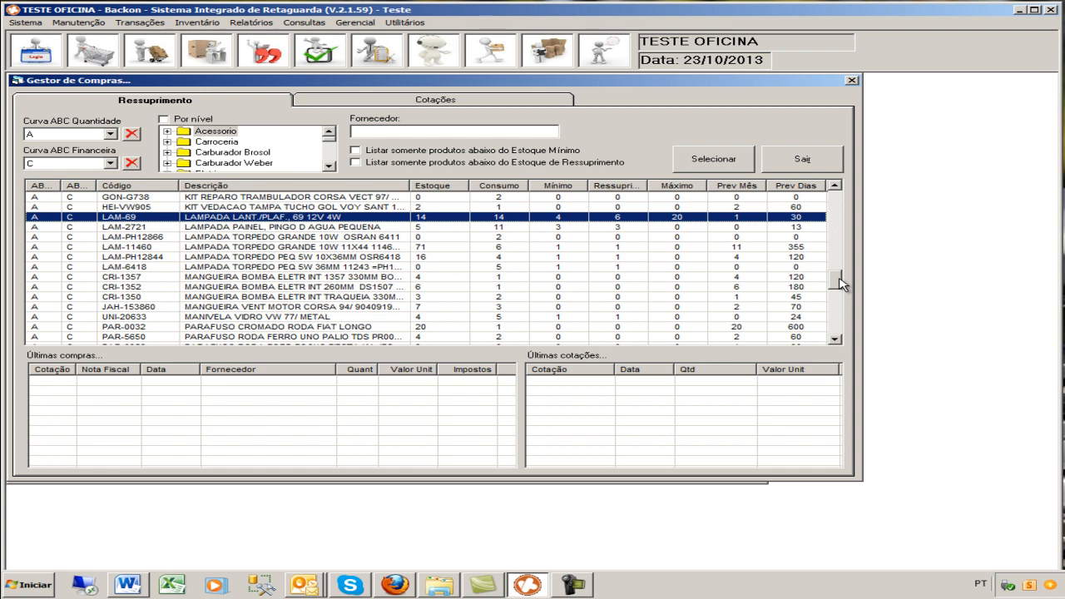
pyautogui.moveTo(839, 283); pyautogui.dragTo(855, 327)
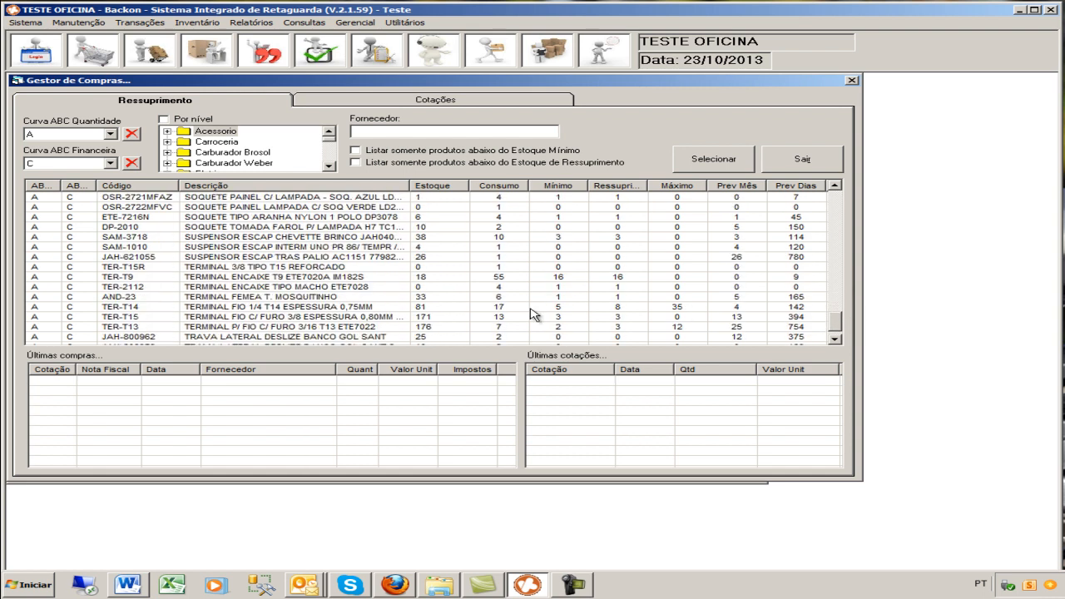
pyautogui.click(141, 330)
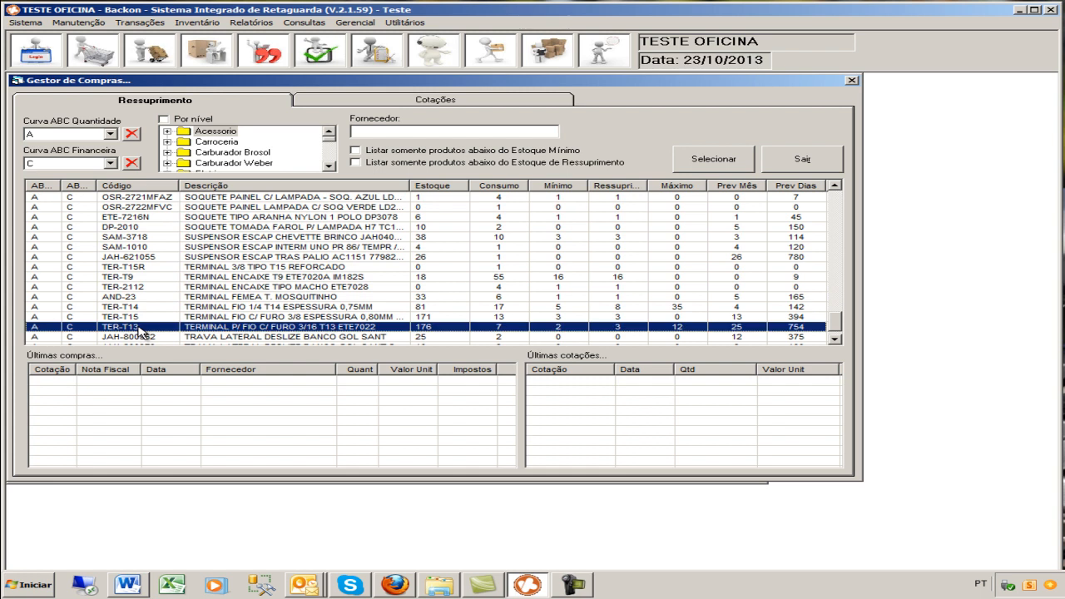
pyautogui.click(834, 340)
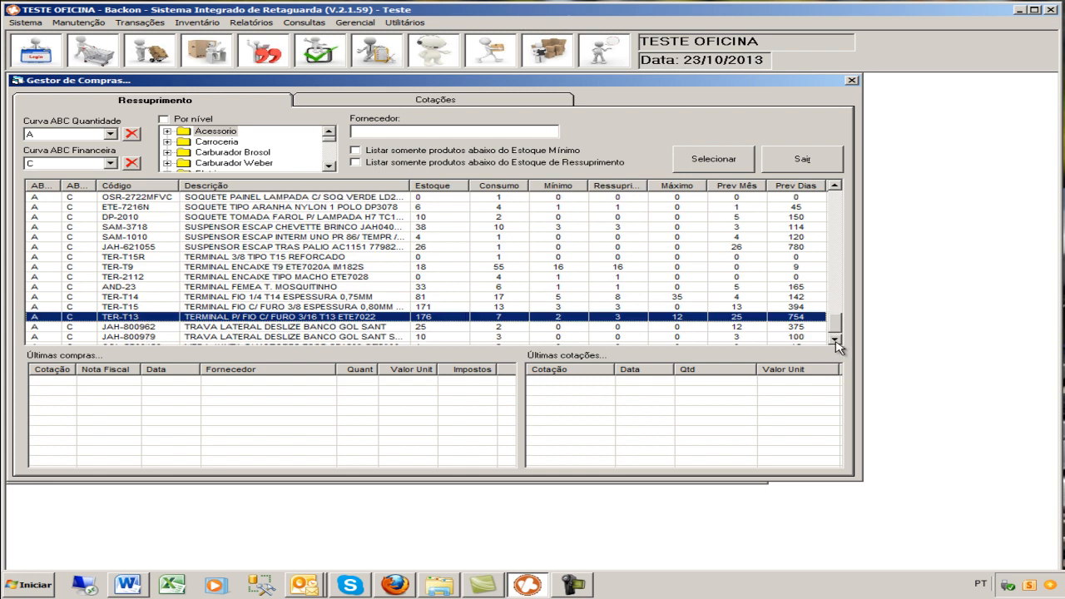
pyautogui.click(834, 340)
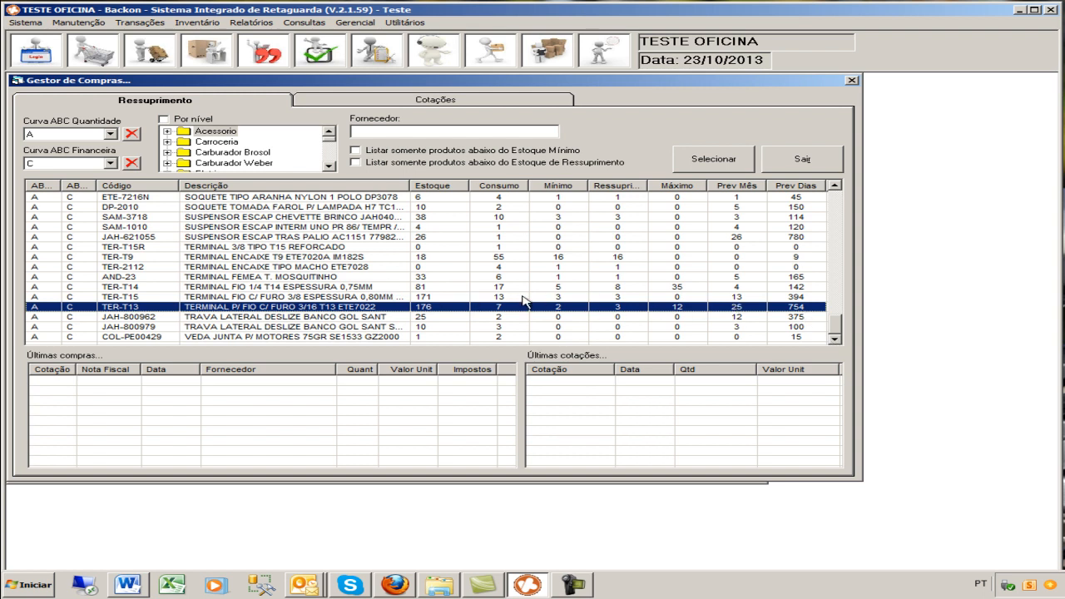
pyautogui.click(452, 298)
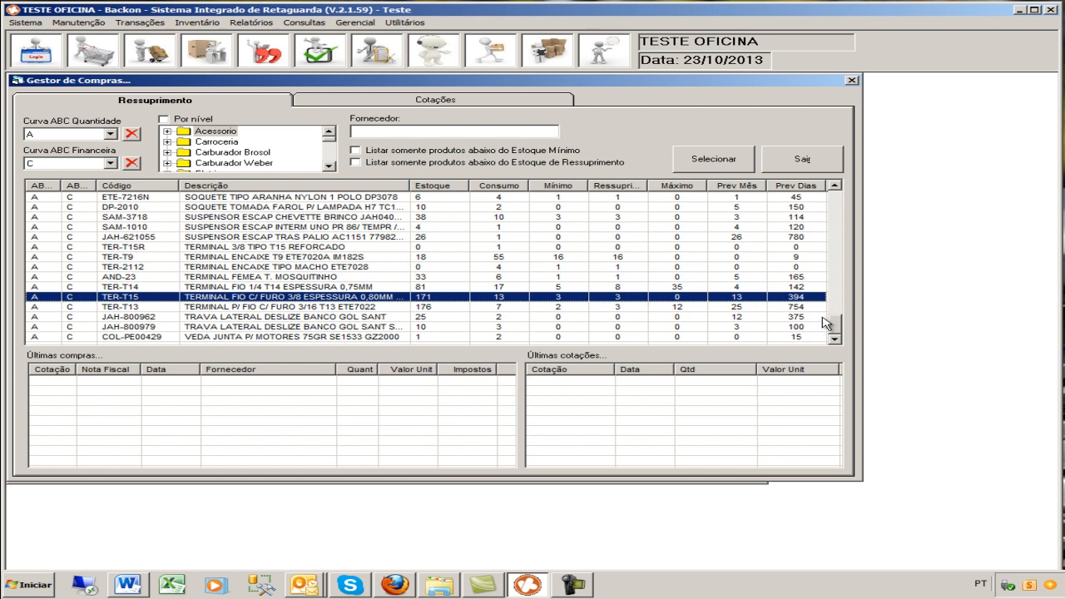
pyautogui.click(458, 308)
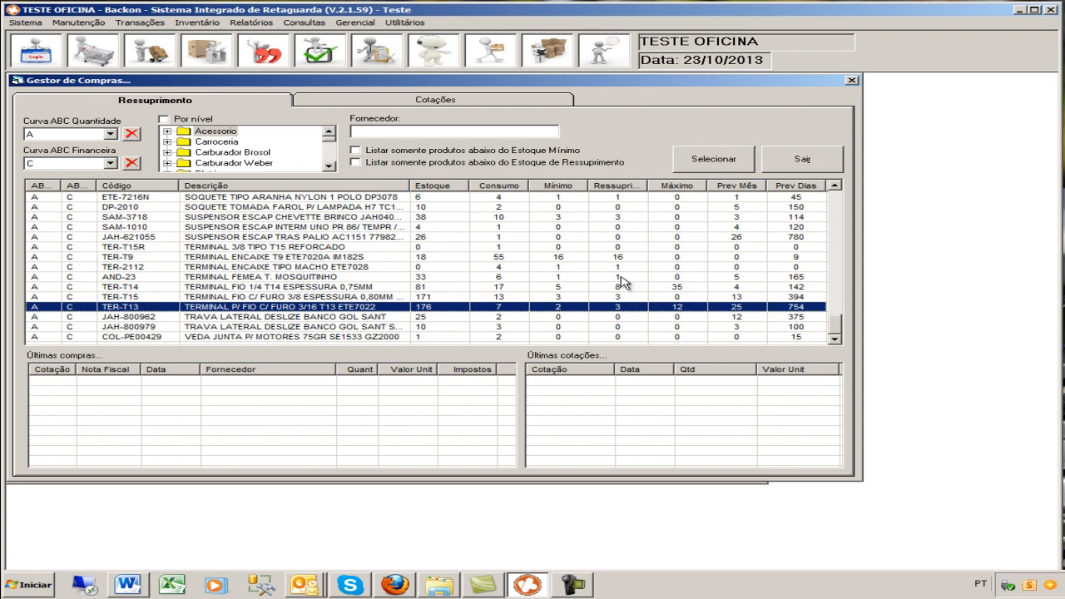
pyautogui.click(603, 259)
# Set Curva ABC Financeira to A and list the matching resupply products
pyautogui.moveTo(836, 326); pyautogui.dragTo(835, 198)
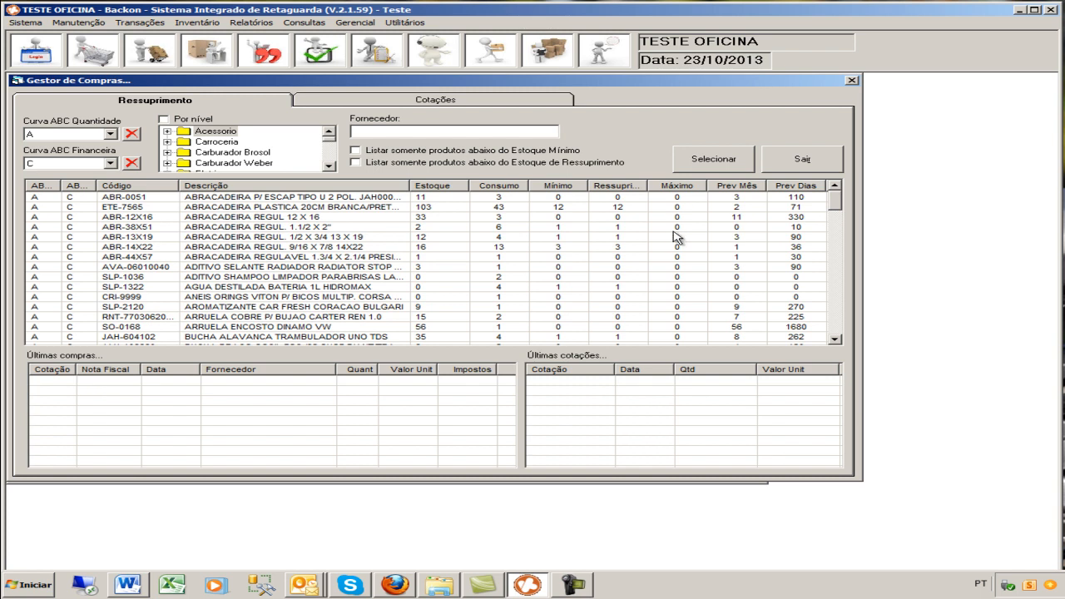
pyautogui.click(111, 164)
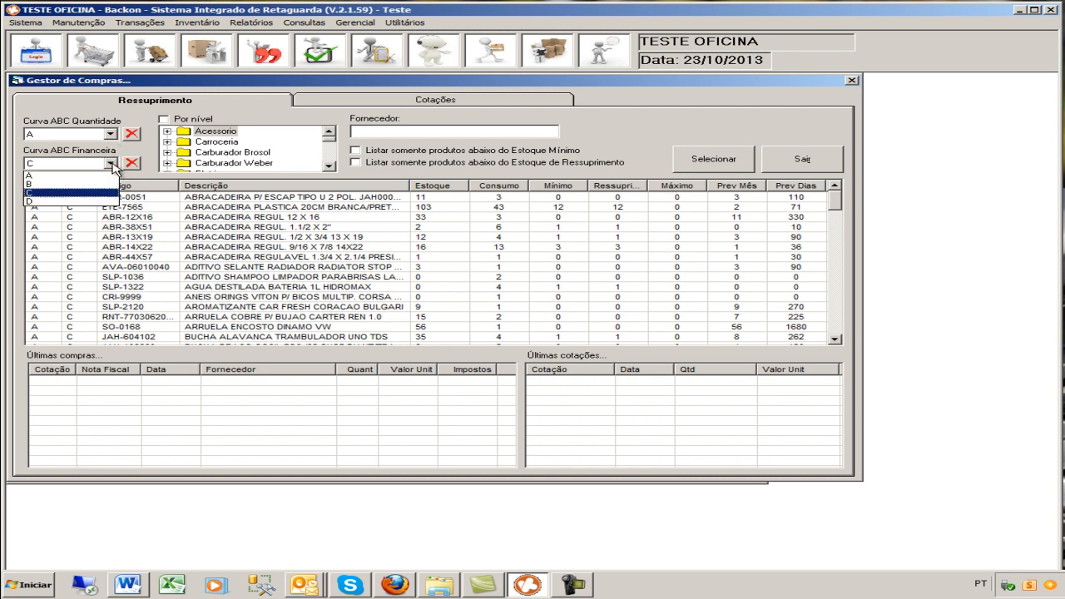
pyautogui.click(41, 176)
pyautogui.click(699, 163)
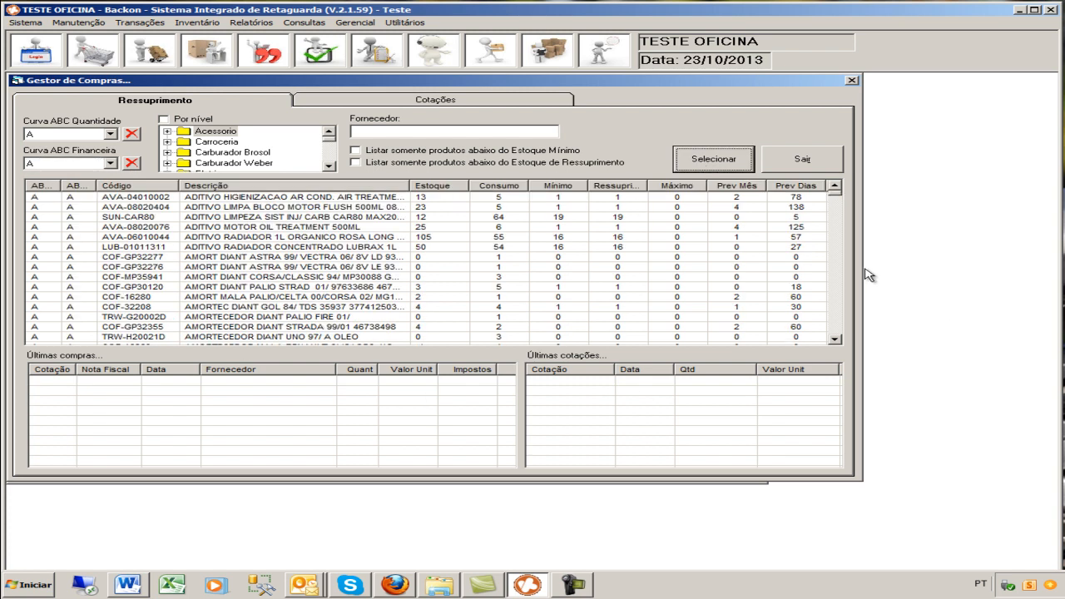
# Examine the stock levels and forecasts of fluids IPI-32002650 and IPI-32001955 in the resupply list
pyautogui.moveTo(835, 199); pyautogui.dragTo(843, 266)
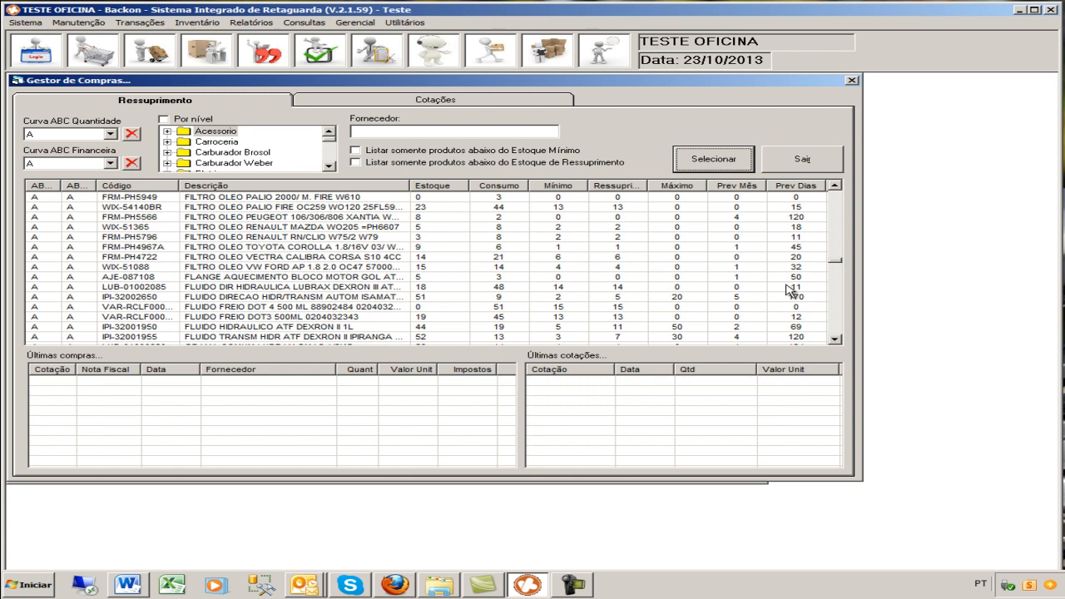
pyautogui.click(695, 297)
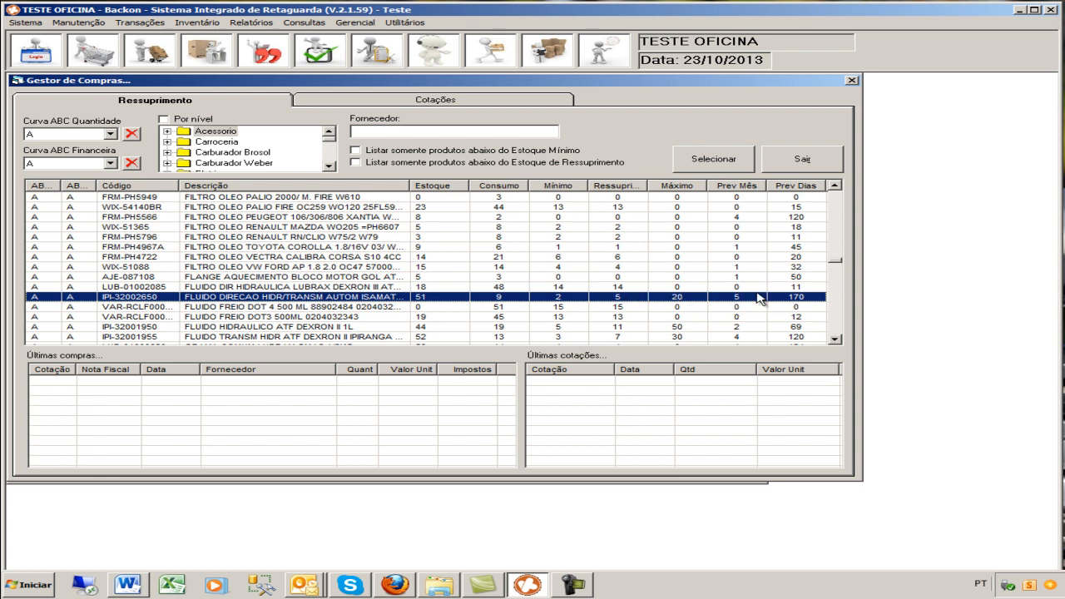
pyautogui.click(835, 340)
pyautogui.click(835, 340)
pyautogui.click(835, 341)
pyautogui.click(835, 340)
pyautogui.click(835, 341)
pyautogui.click(836, 341)
pyautogui.click(836, 341)
pyautogui.click(836, 340)
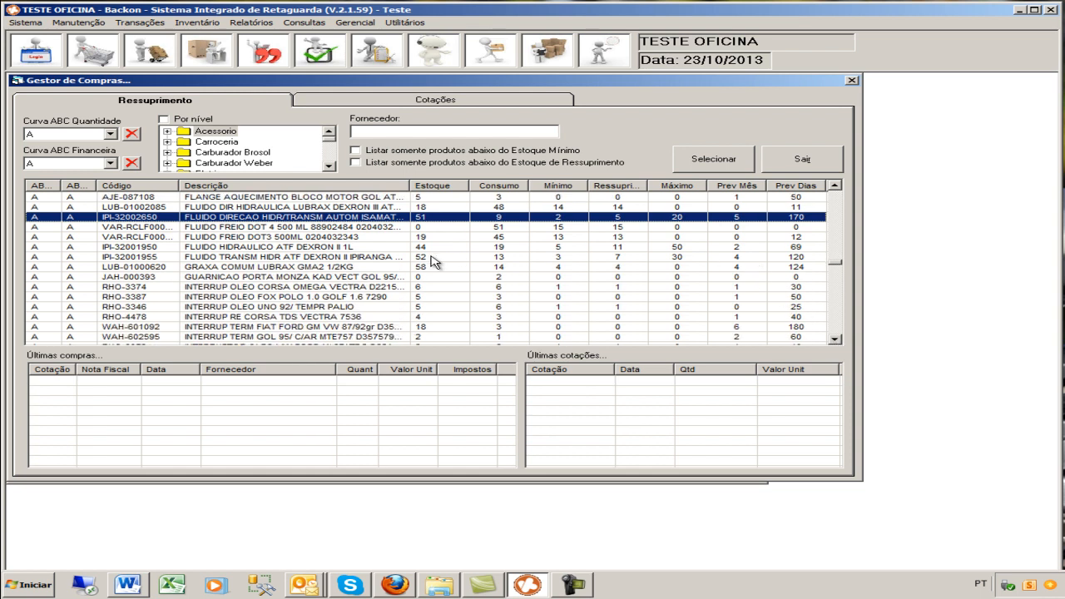
pyautogui.click(673, 258)
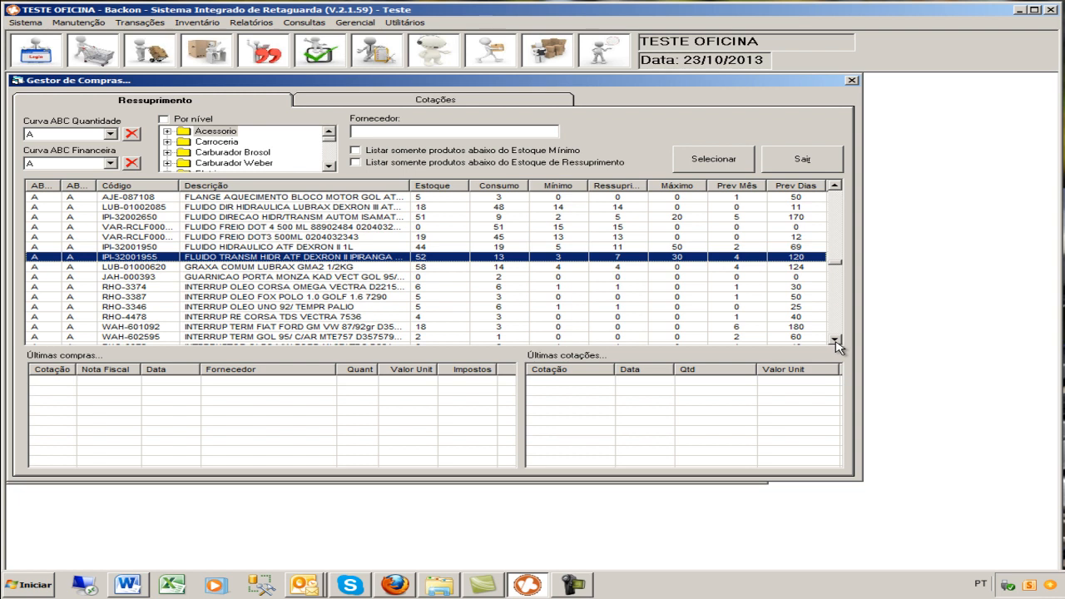
# Compare the consumption, stock limits and forecasts of motor oils IPI-31251450 and IPI-31251150
pyautogui.moveTo(836, 341); pyautogui.dragTo(837, 341)
pyautogui.click(652, 267)
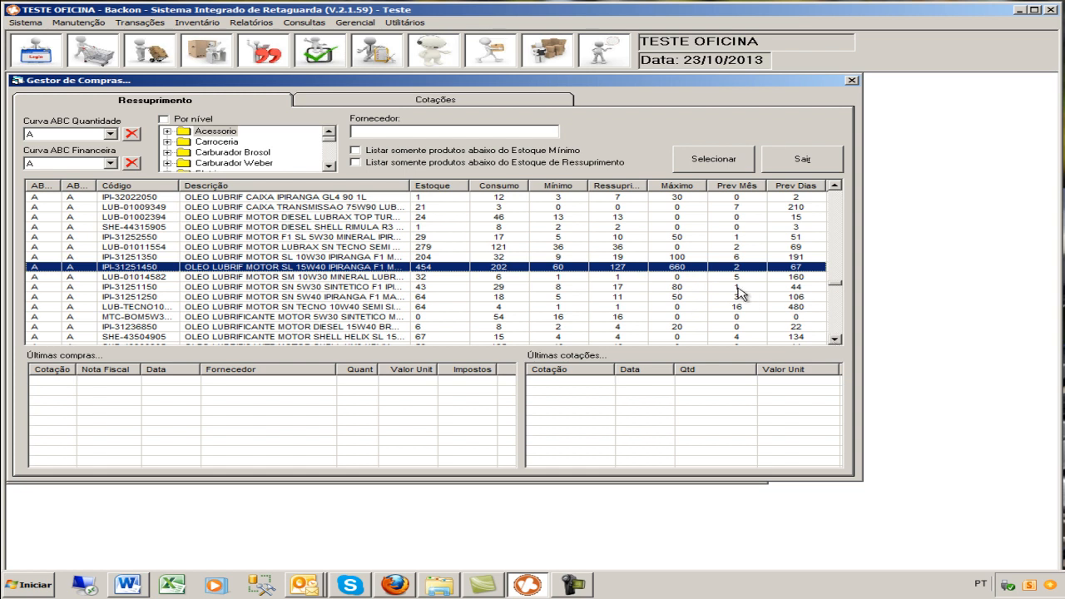
pyautogui.click(687, 288)
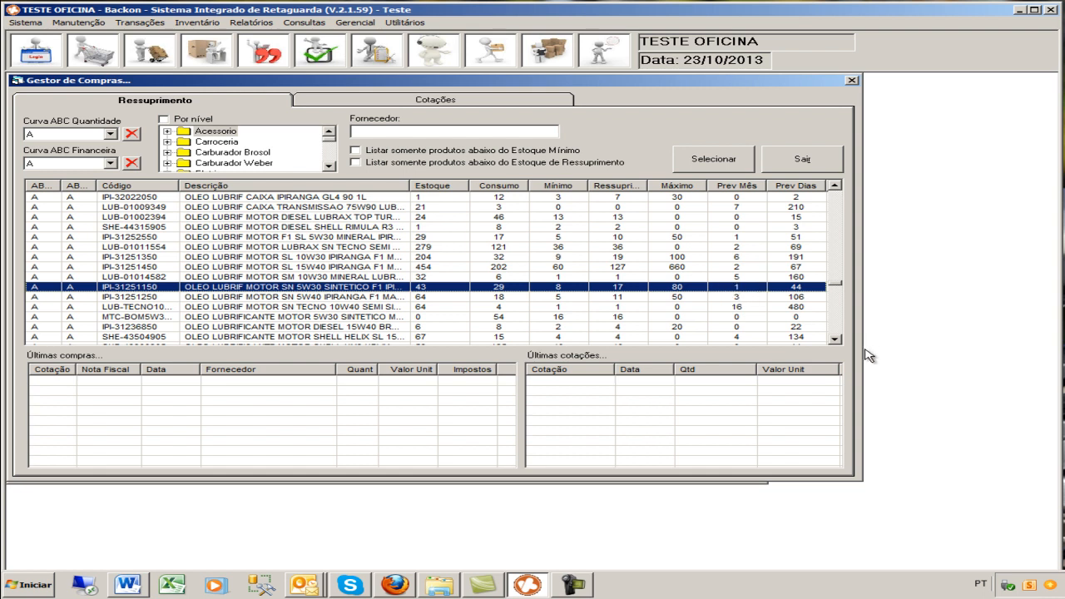
# Find motor oil IPI-31252250 and examine its stock, consumption, minimum, resupply and maximum values
pyautogui.click(835, 340)
pyautogui.click(835, 340)
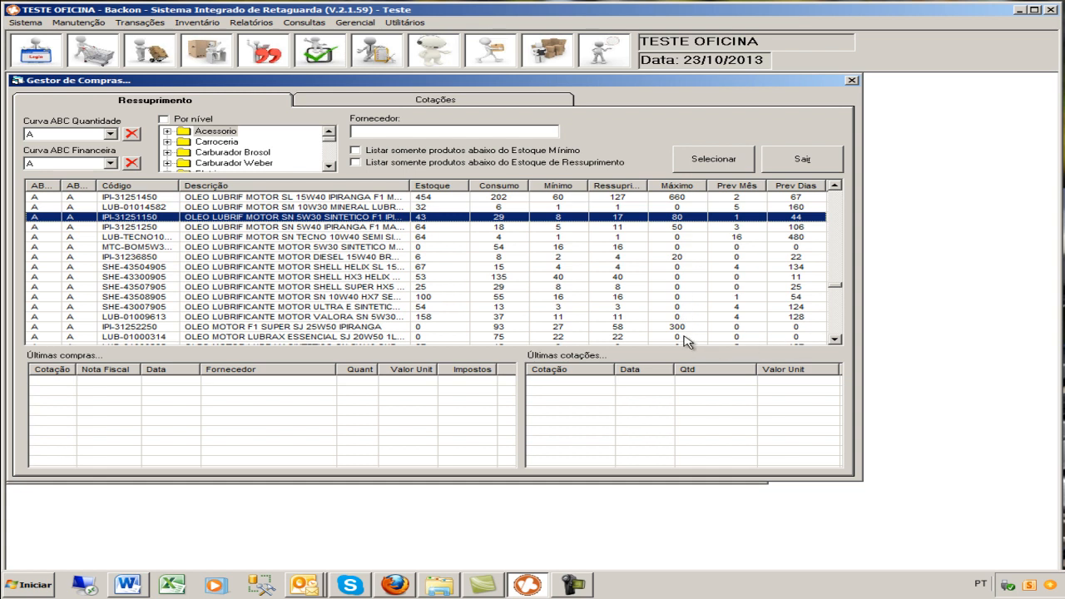
pyautogui.click(836, 340)
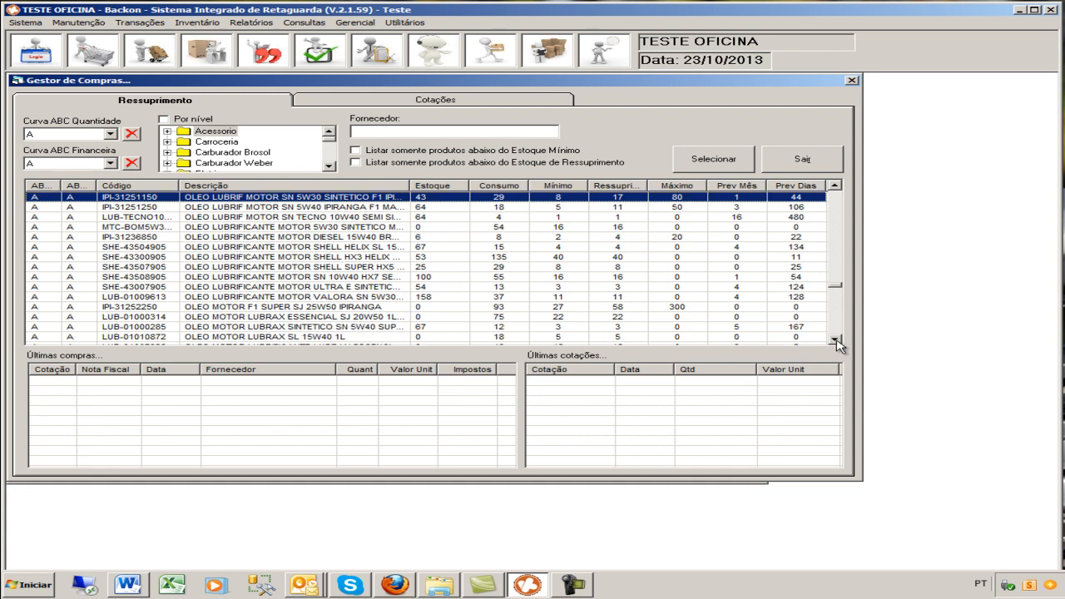
pyautogui.click(836, 340)
pyautogui.doubleClick(836, 340)
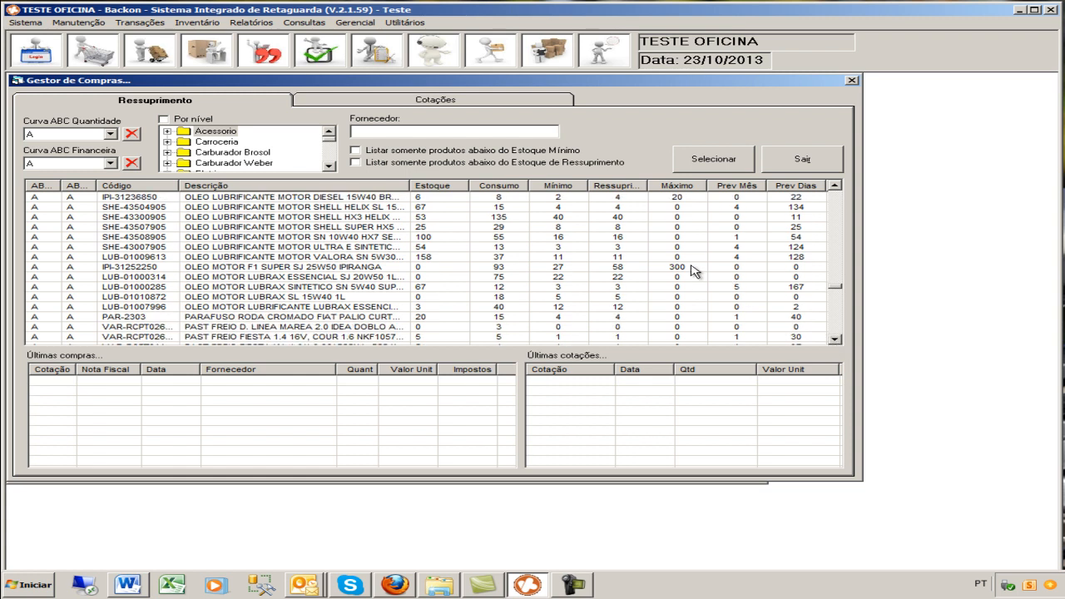
pyautogui.click(593, 268)
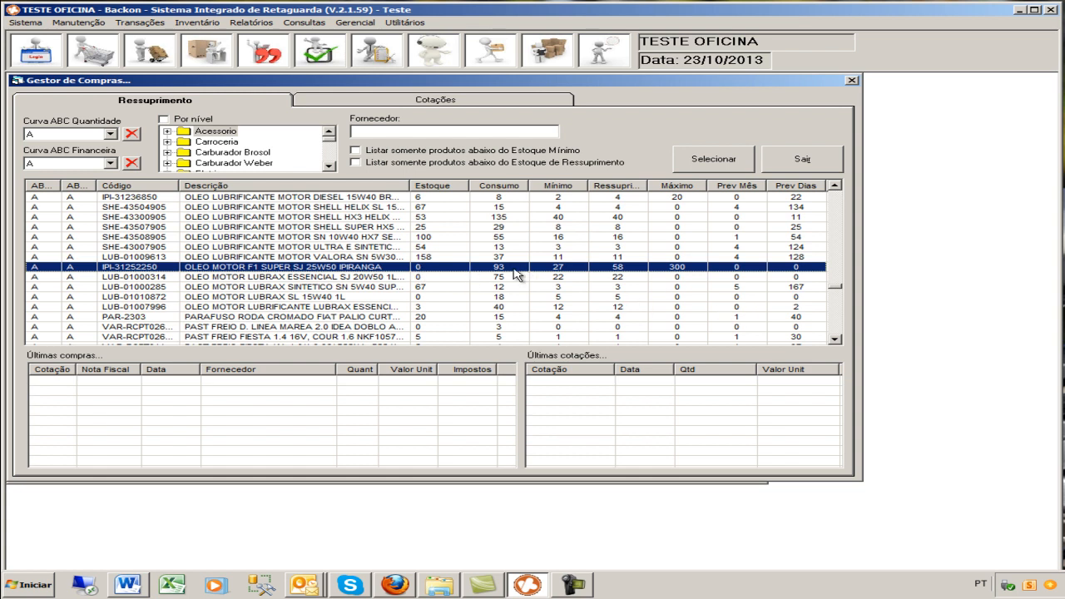
# Examine the products past the motor oils, then the horn and spark plug cable rows from BER-B57 to NGK-STV30
pyautogui.click(835, 340)
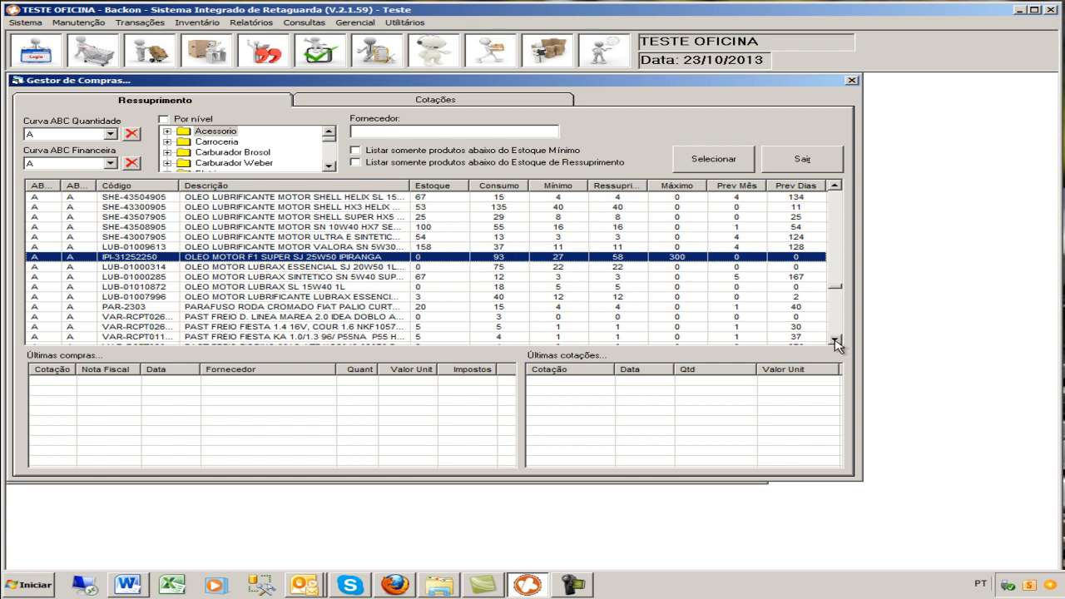
pyautogui.click(836, 341)
pyautogui.click(836, 341)
pyautogui.click(835, 341)
pyautogui.click(836, 341)
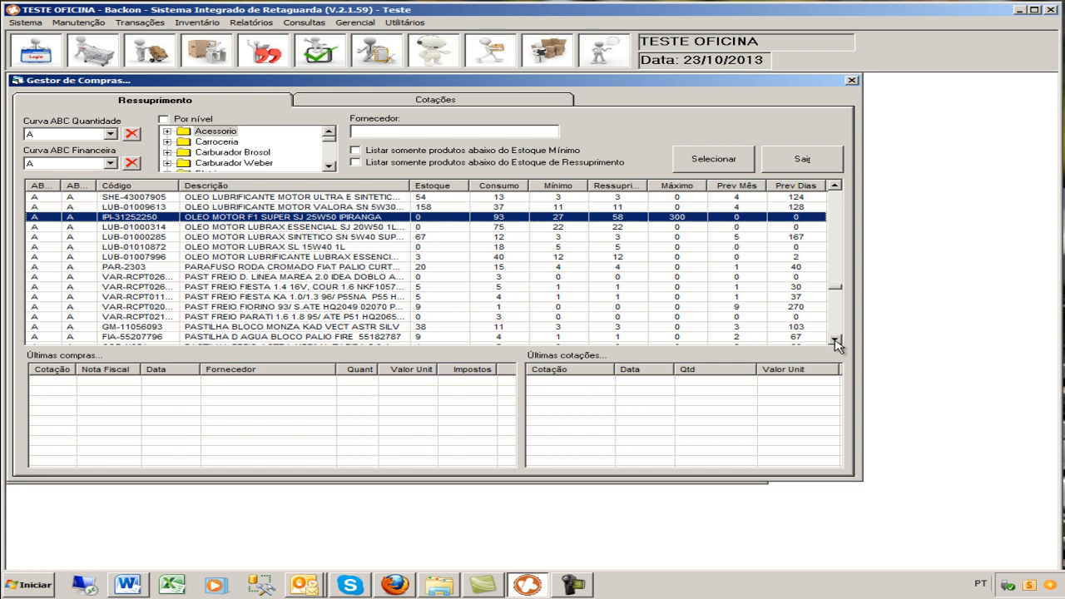
pyautogui.click(835, 341)
pyautogui.click(836, 342)
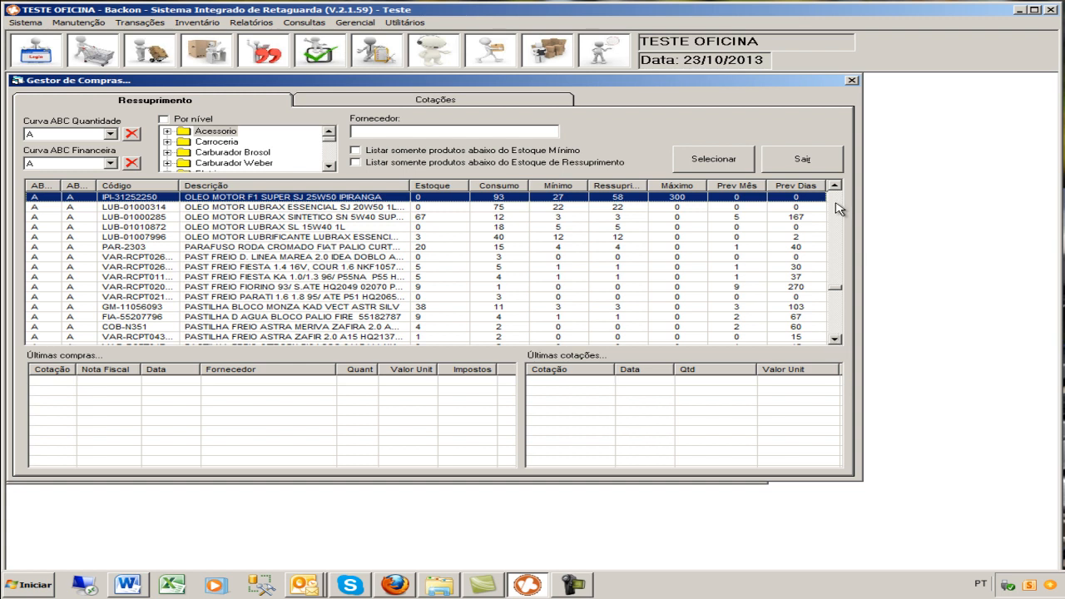
pyautogui.moveTo(837, 293); pyautogui.dragTo(839, 220)
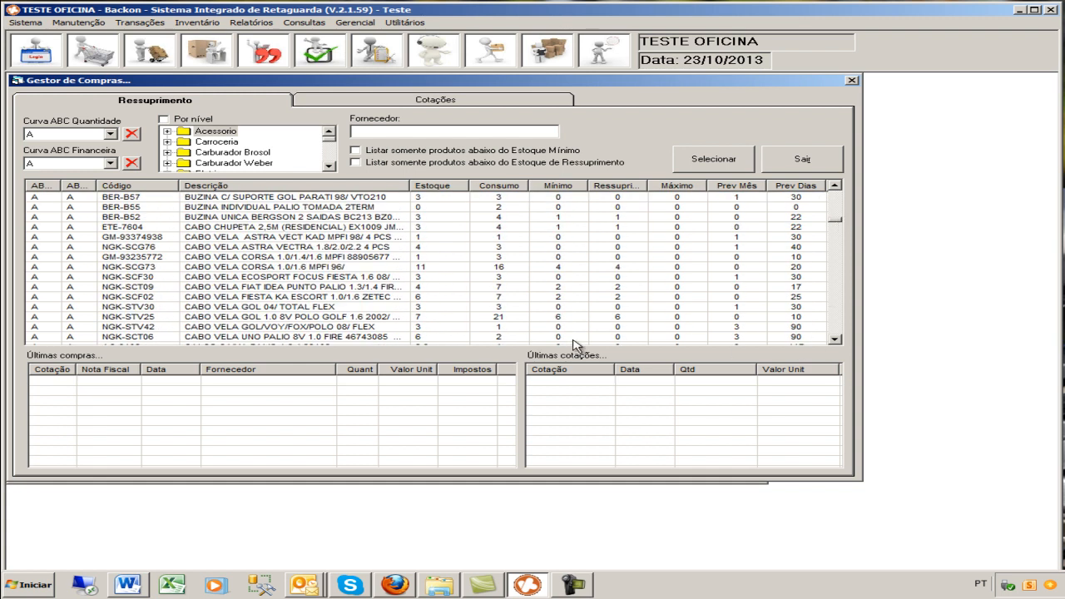
pyautogui.click(298, 198)
pyautogui.click(291, 211)
pyautogui.click(290, 235)
pyautogui.click(293, 255)
pyautogui.click(303, 285)
pyautogui.click(319, 307)
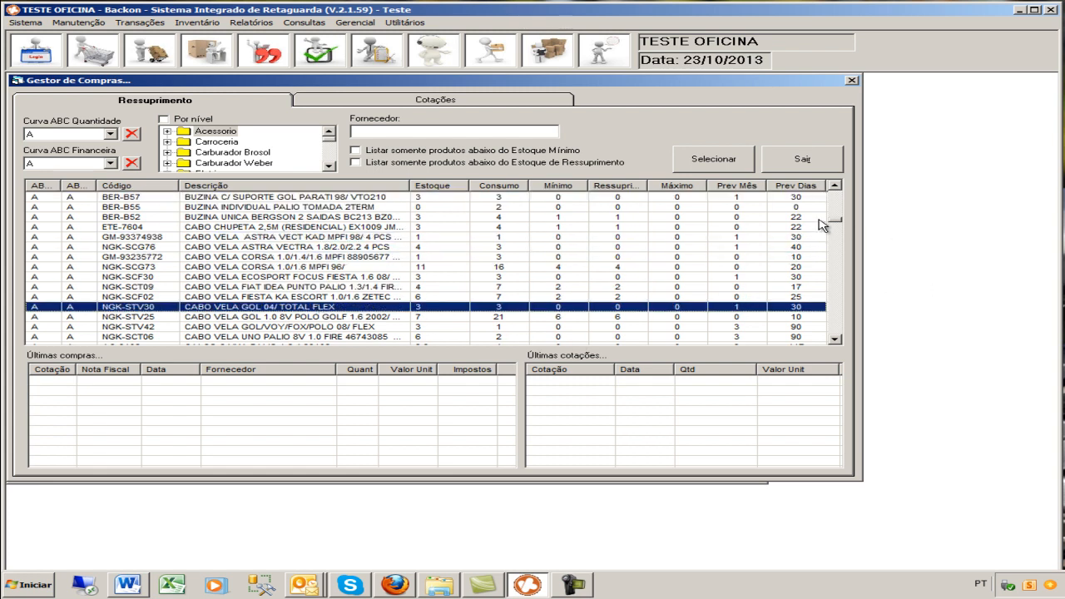
# Examine the stock and forecasts of the Daytona universal mats, then the valve and spark plug rows that follow
pyautogui.scroll(-15, 841, 225)
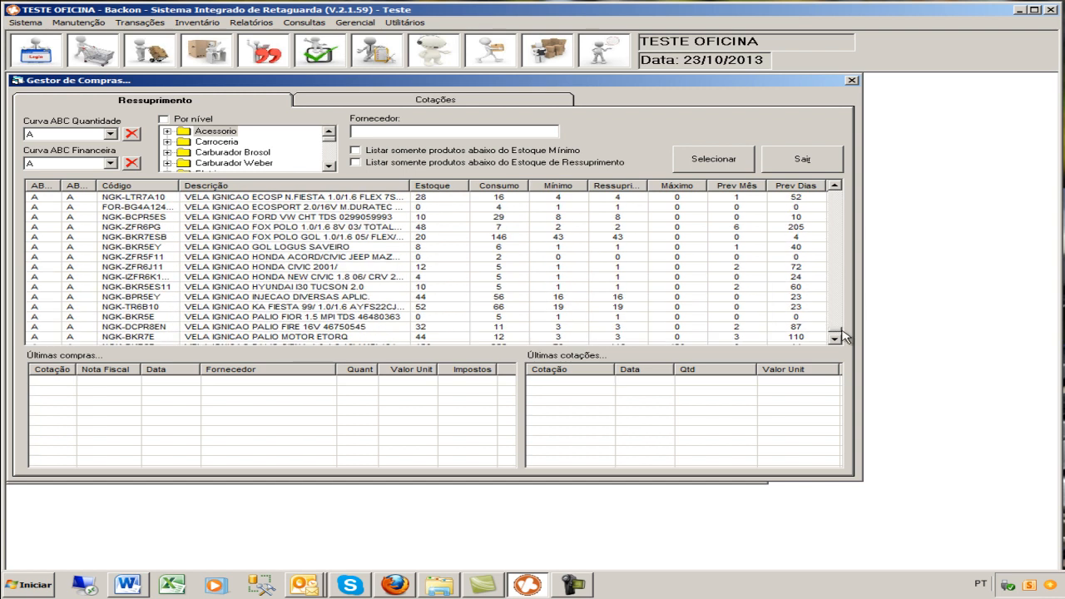
pyautogui.scroll(5, 842, 337)
pyautogui.click(479, 237)
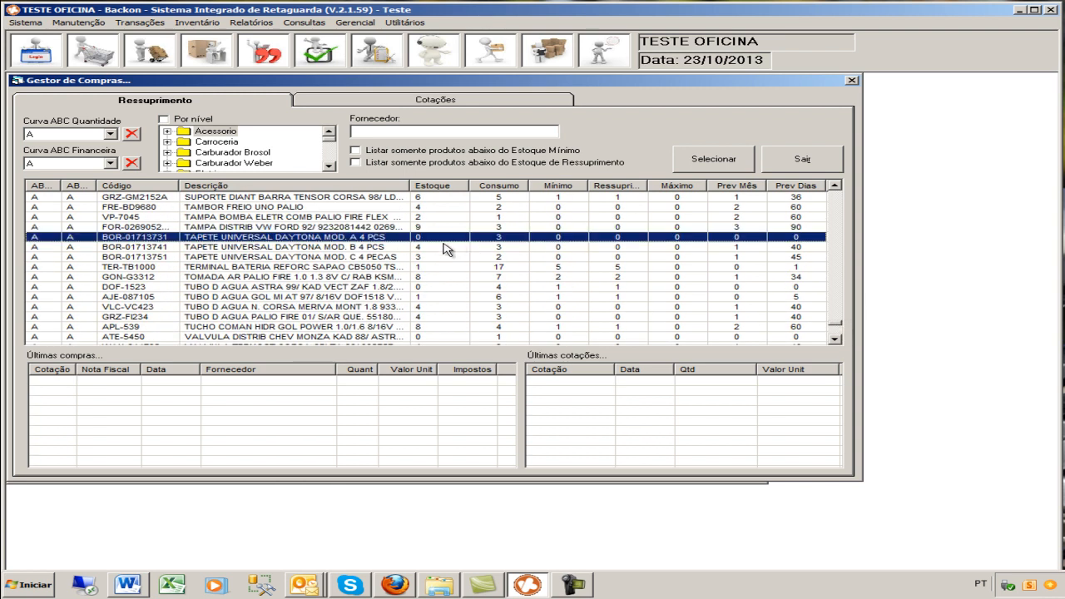
pyautogui.click(607, 208)
pyautogui.click(447, 248)
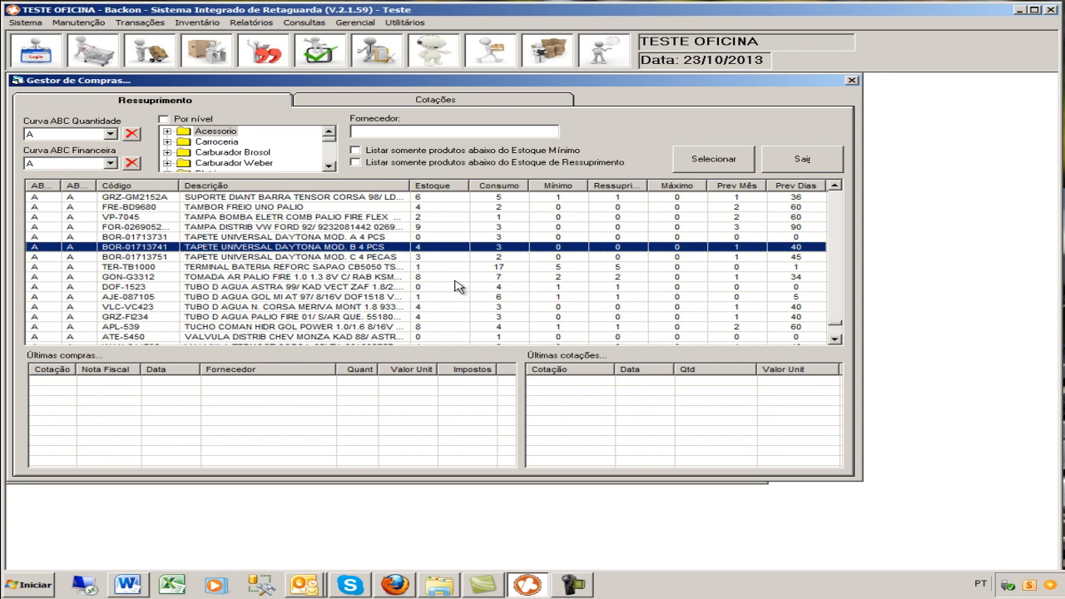
pyautogui.click(835, 340)
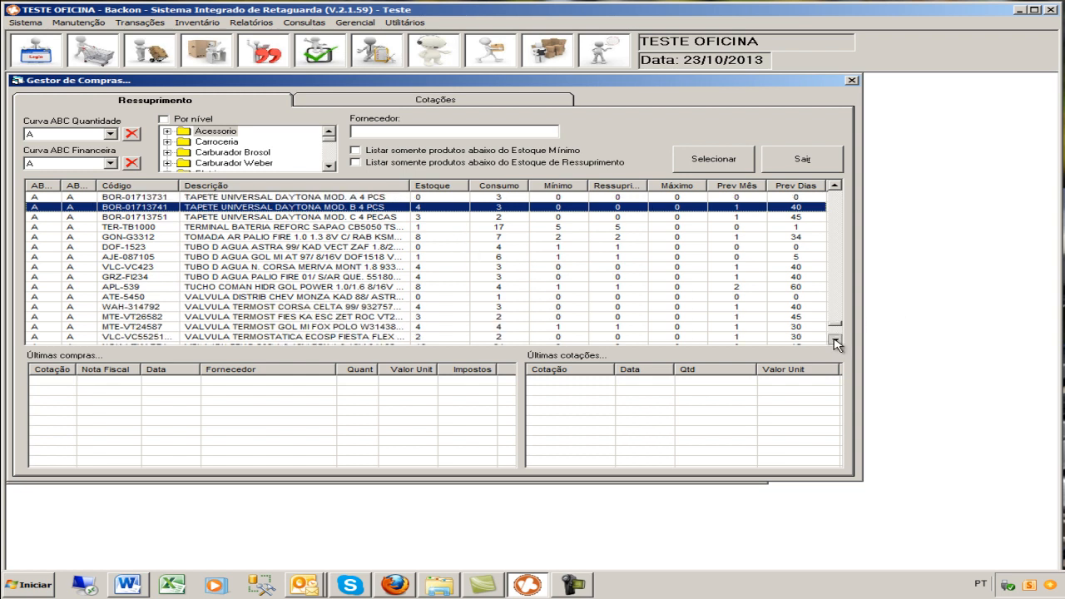
pyautogui.click(836, 341)
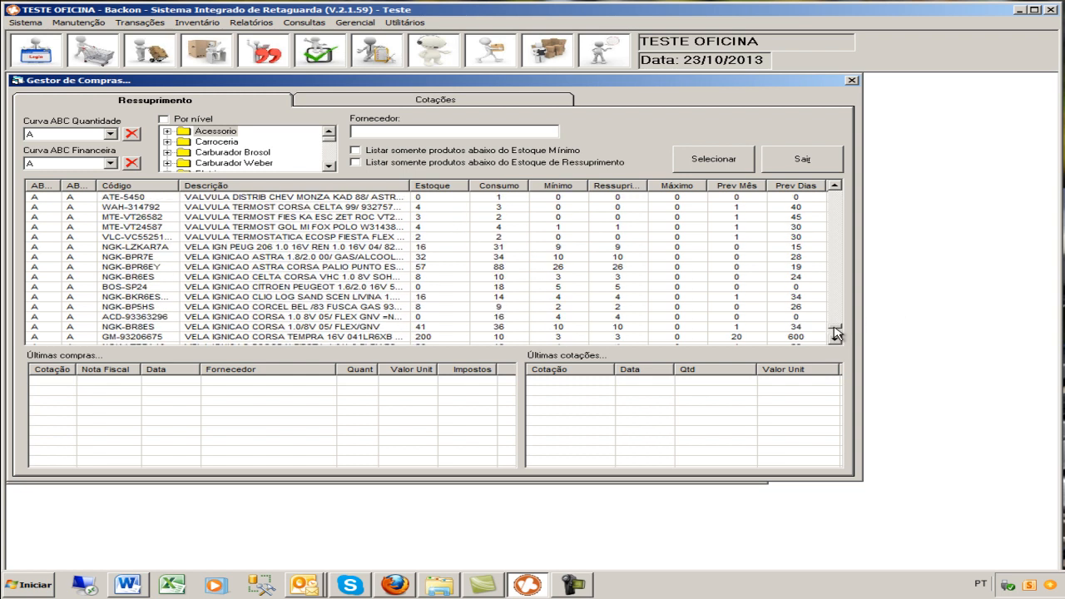
# Set the financial ABC curve filter to C, keeping quantity curve A, and list the matching products
pyautogui.moveTo(836, 334); pyautogui.dragTo(838, 281)
pyautogui.moveTo(838, 264); pyautogui.dragTo(838, 210)
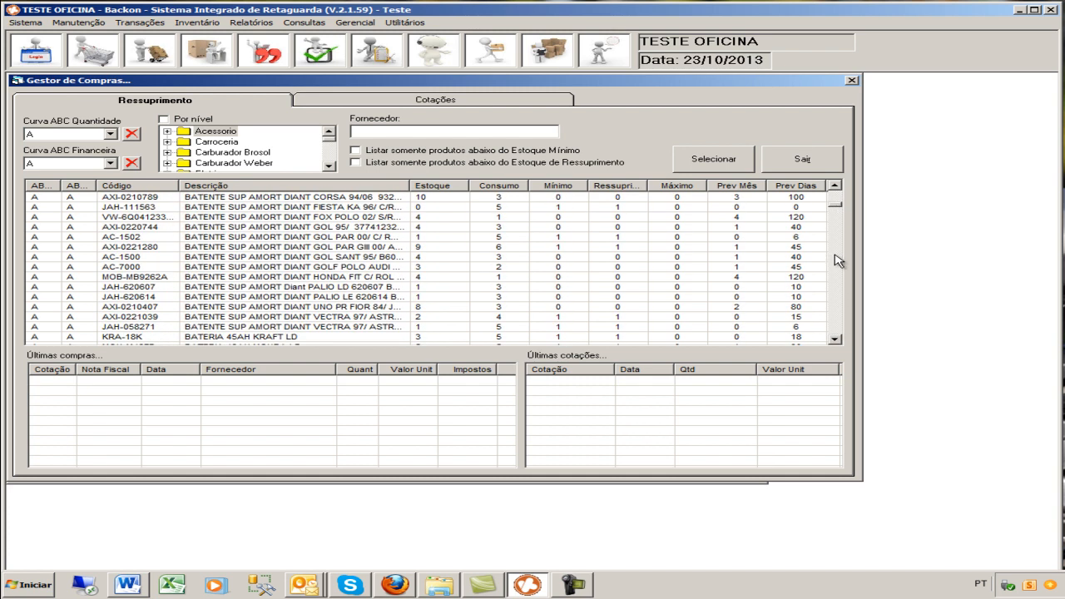
pyautogui.click(110, 163)
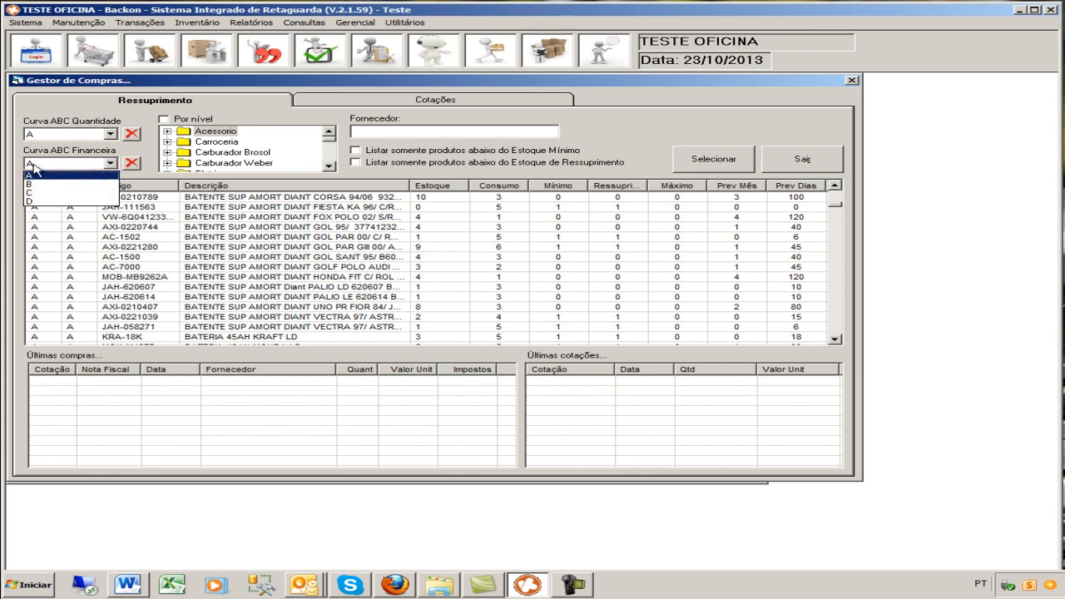
pyautogui.click(35, 194)
pyautogui.click(715, 158)
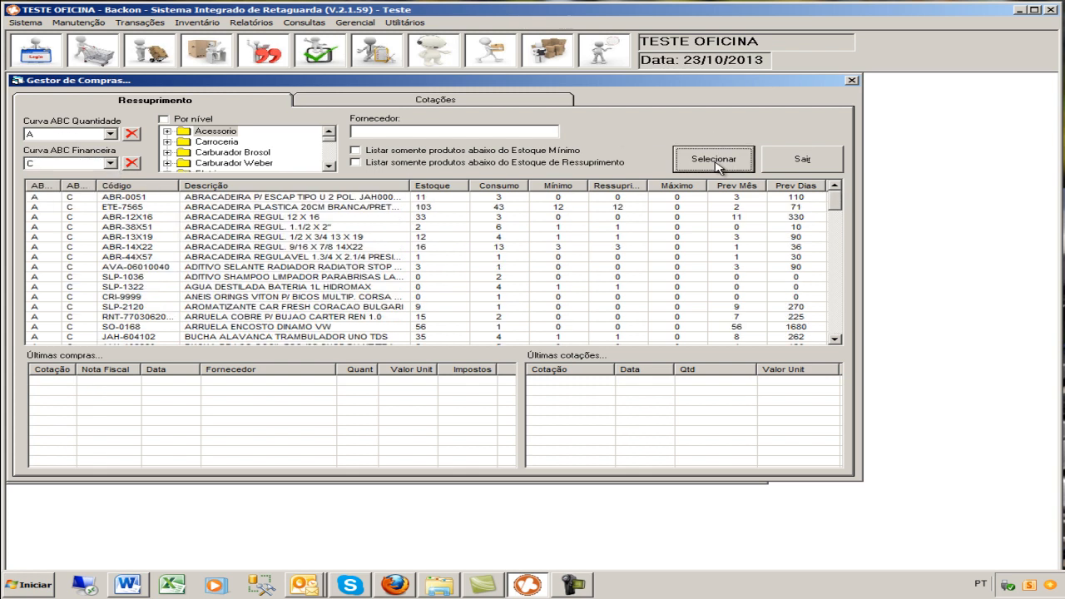
# Examine the stock, consumption and forecast values of the promotional hubcaps CAL-ESTADO and the surrounding rows
pyautogui.scroll(-5, 837, 343)
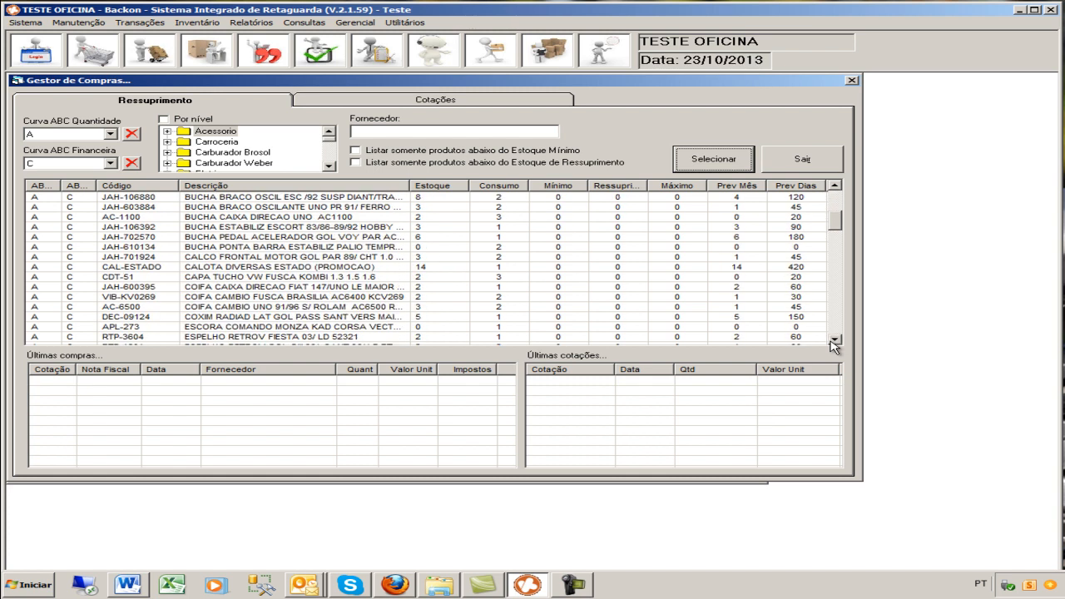
pyautogui.click(736, 272)
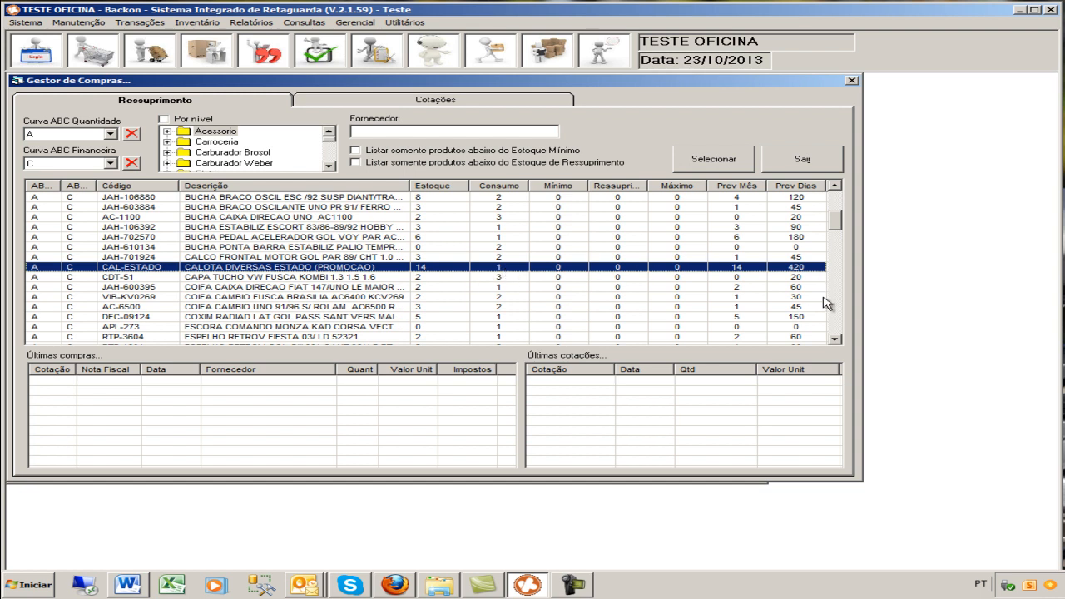
pyautogui.click(835, 341)
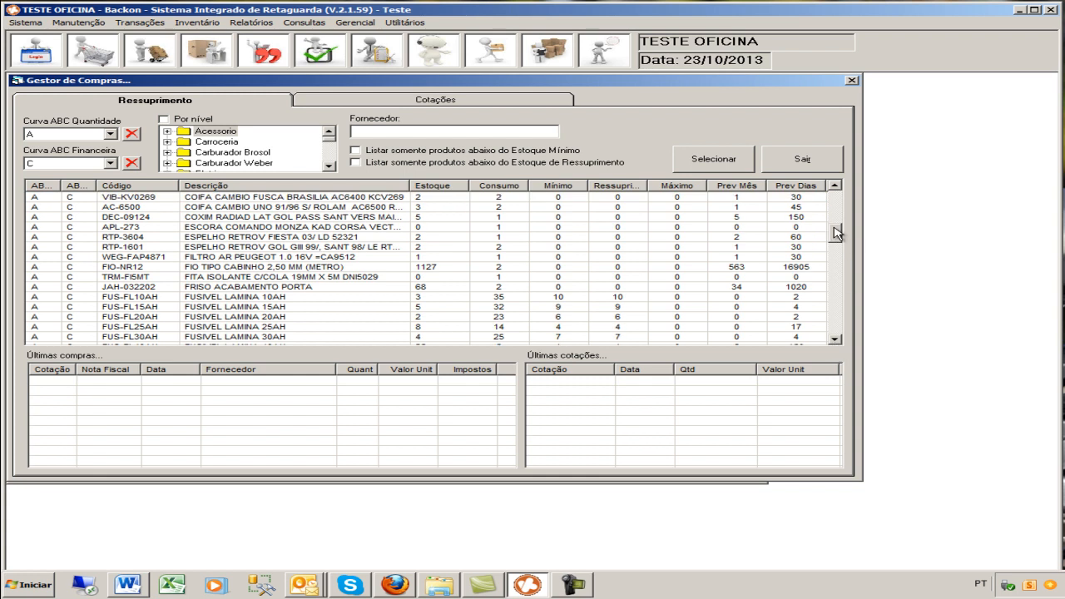
# Examine the stock limits and forecasts of the blade fuse FUS-FLG60AH, the lamp LAM-69 and the rows that follow
pyautogui.moveTo(836, 233); pyautogui.dragTo(836, 249)
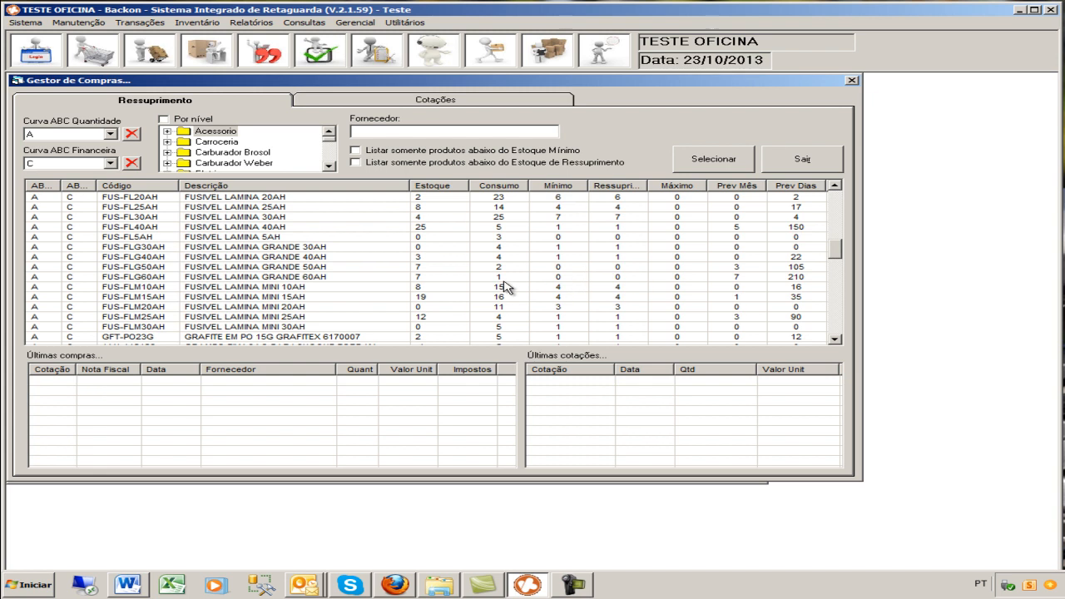
pyautogui.click(462, 277)
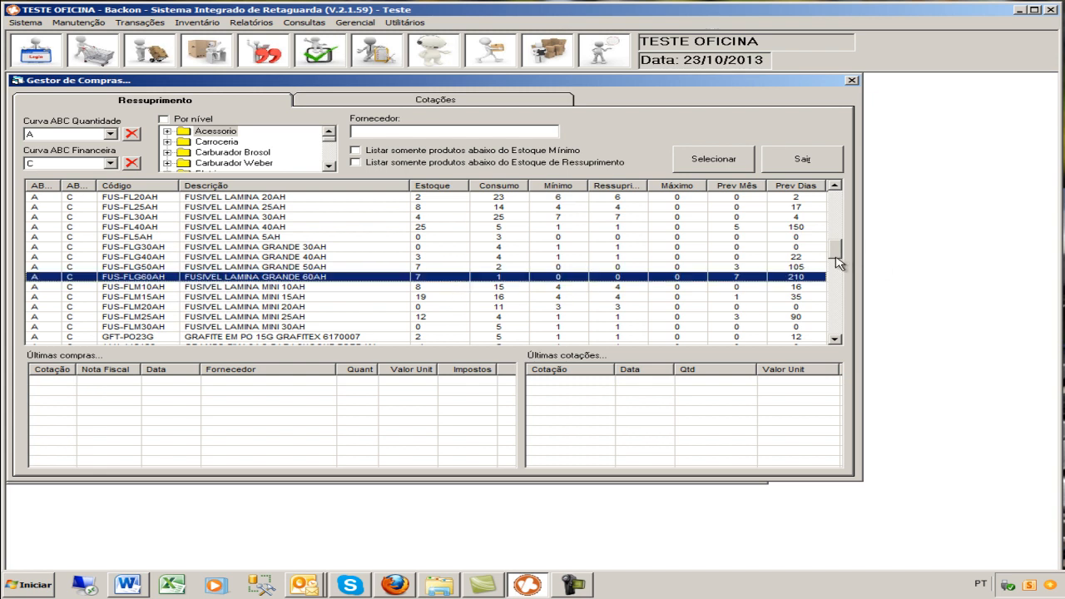
pyautogui.scroll(-7, 839, 256)
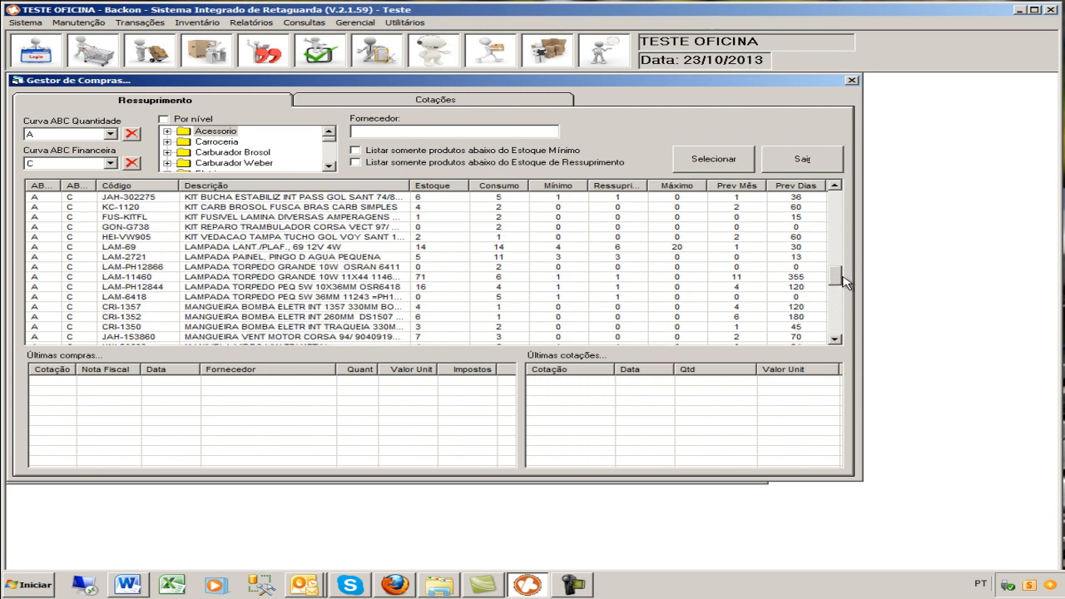
pyautogui.click(564, 248)
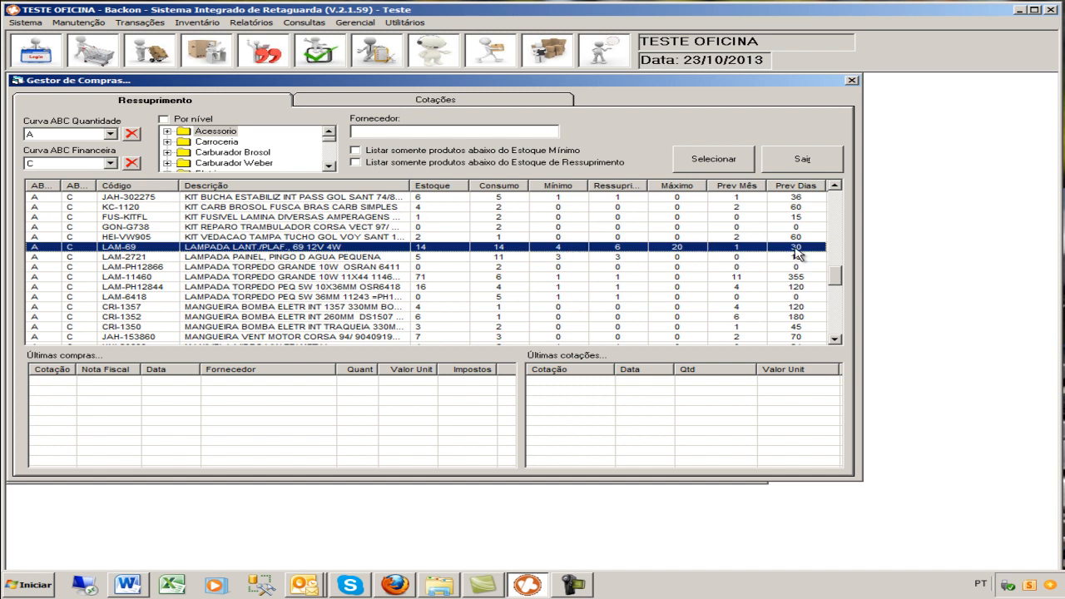
pyautogui.scroll(-4, 839, 317)
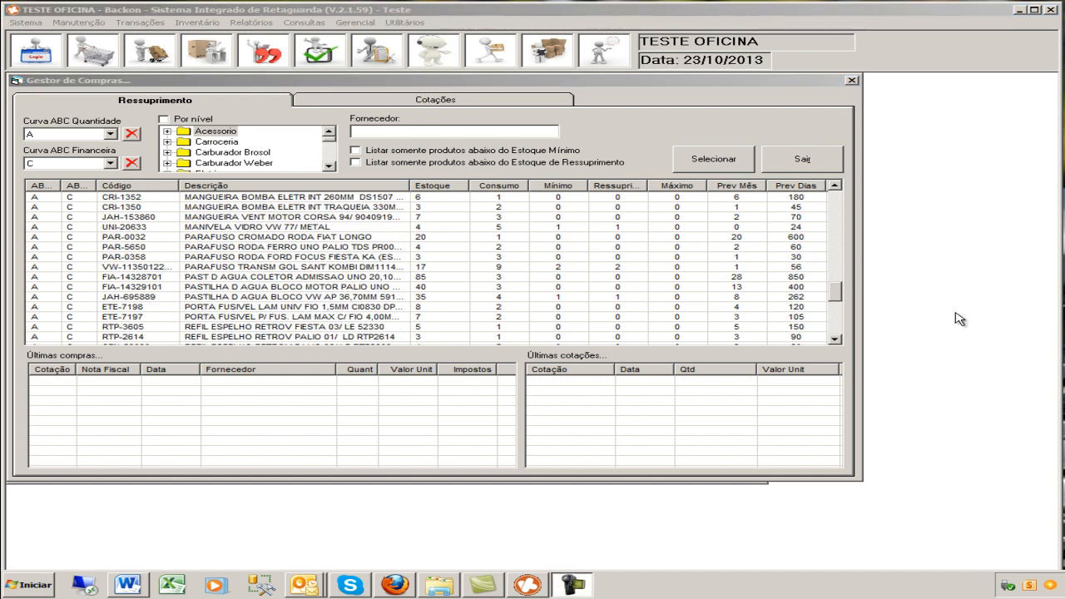
# Close the purchase manager and the material purchase order form
pyautogui.click(916, 178)
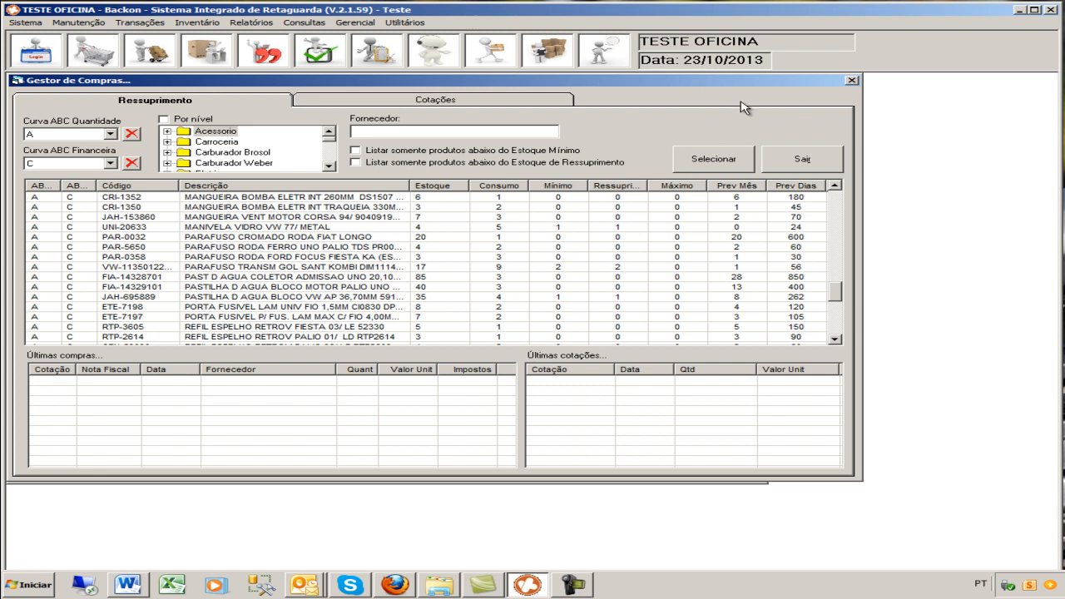
pyautogui.click(801, 159)
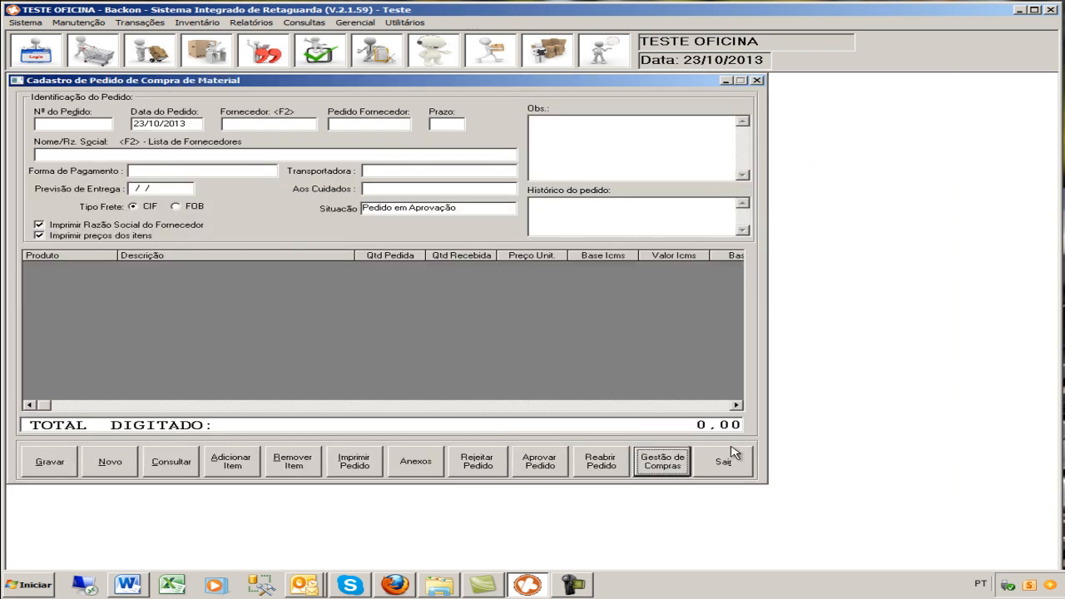
pyautogui.click(738, 466)
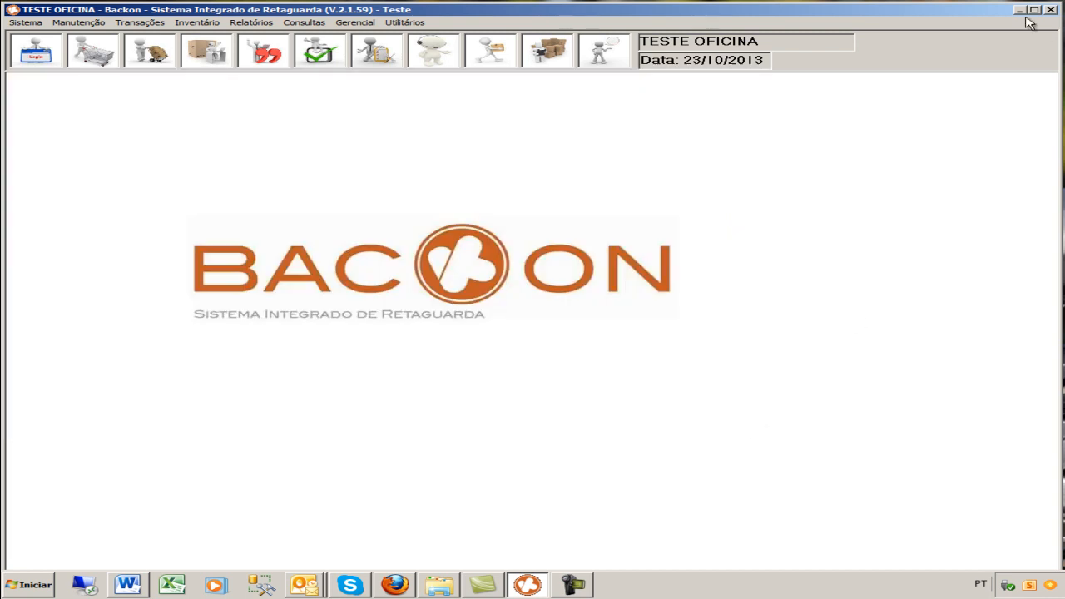
pyautogui.click(576, 586)
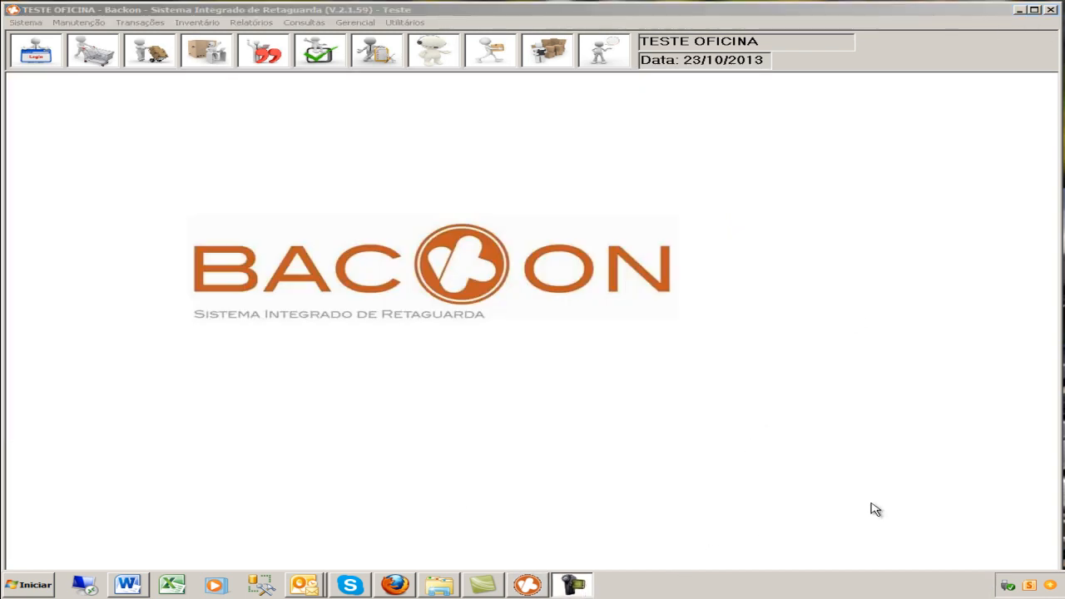